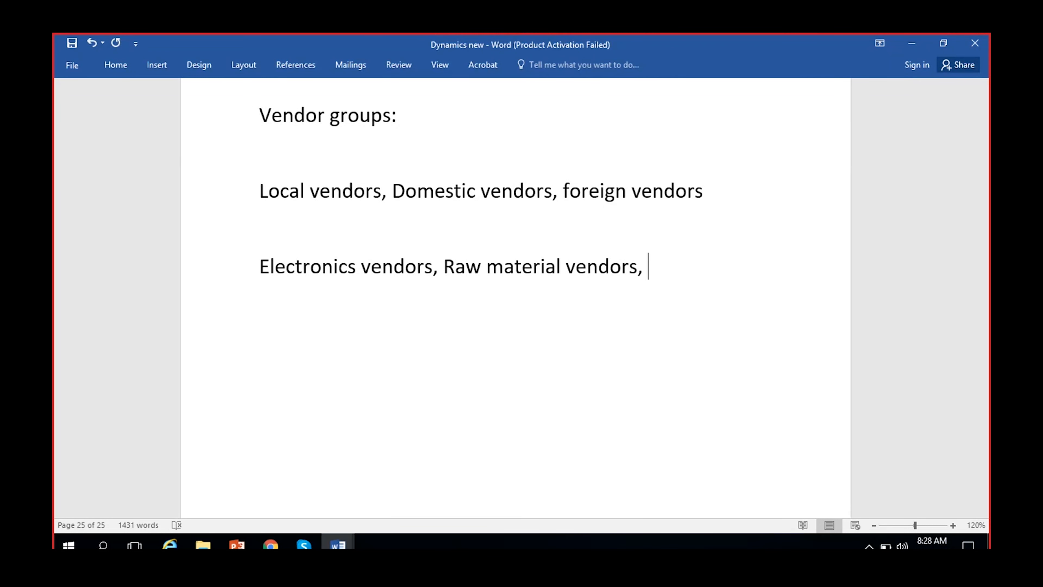
- Add "service vendors, tax vendors, employees" to the line listing Electronics vendors and Raw material vendors
text(service ved)
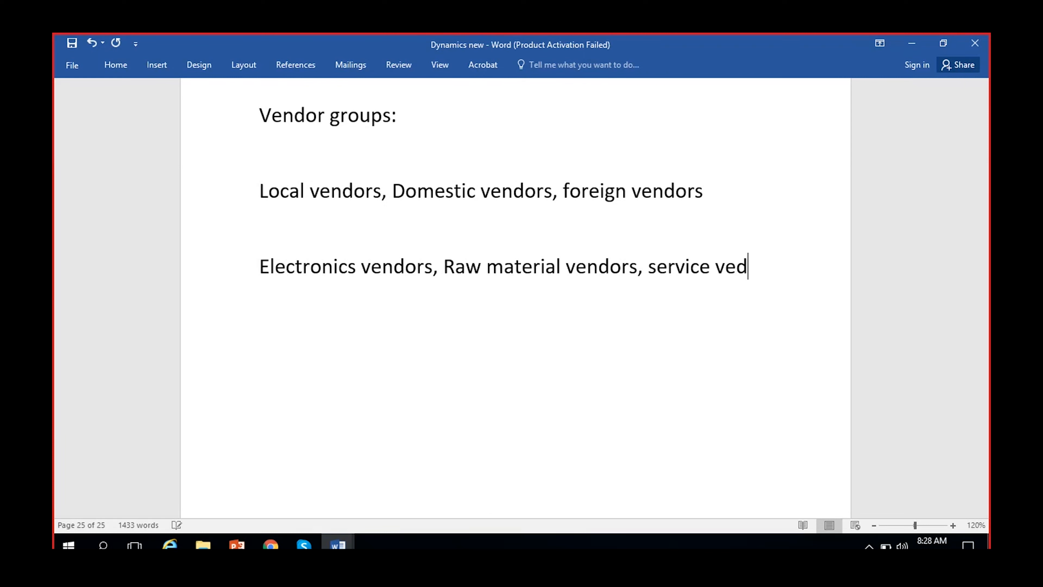
key(BackSpace)
text(ndor)
key(BackSpace)
text(ors,)
text( tac=)
key(BackSpace)
key(BackSpace)
text(x vendors)
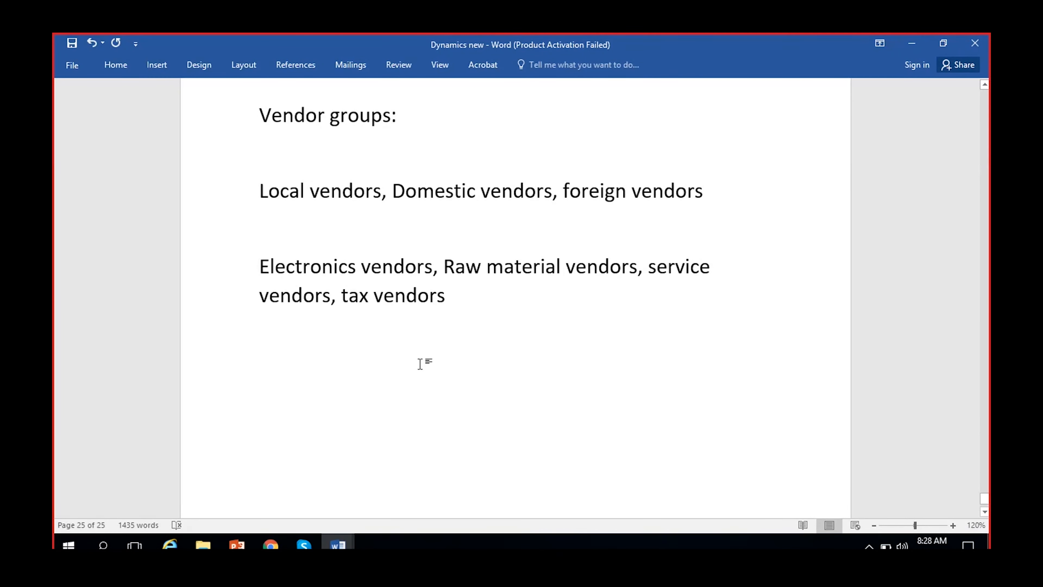
text(, employees)
key(BackSpace)
text(es)
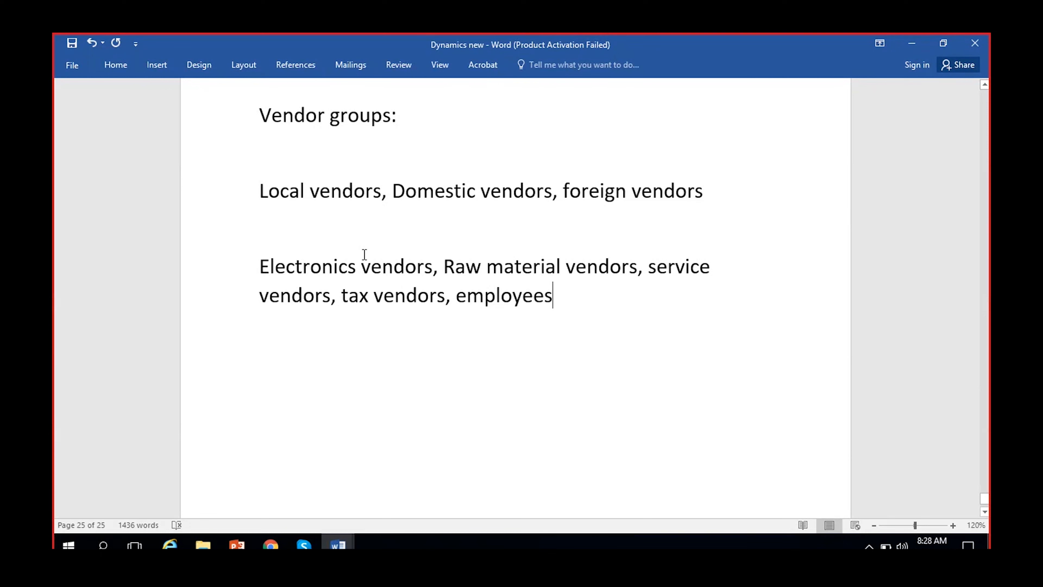
- Switch to Dynamics 365 in Chrome, open the Accounts payable Vendor groups page and dismiss its edit notice
scroll(364, 255, up, 1)
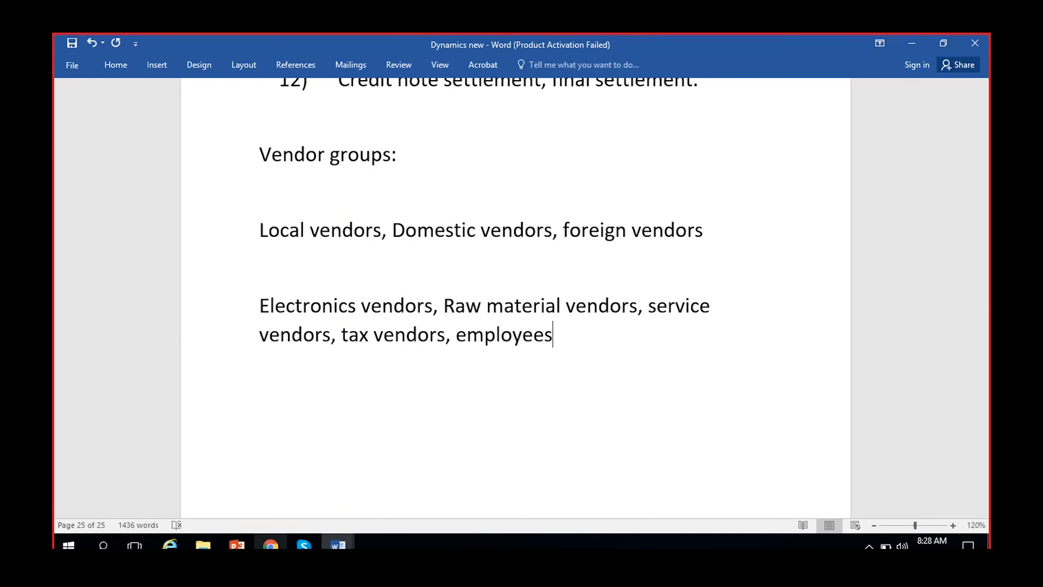
click(271, 545)
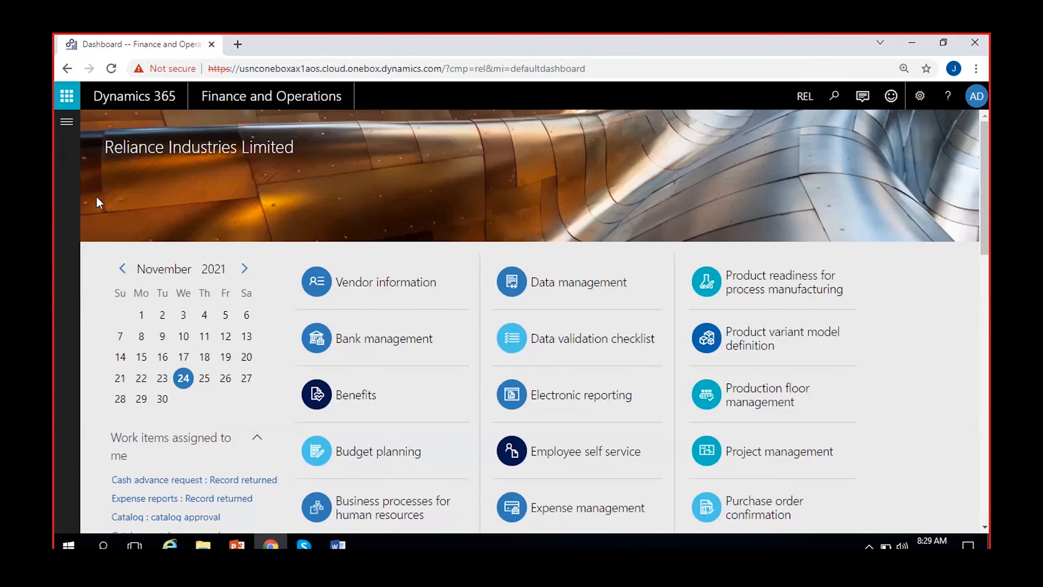
click(67, 121)
click(124, 341)
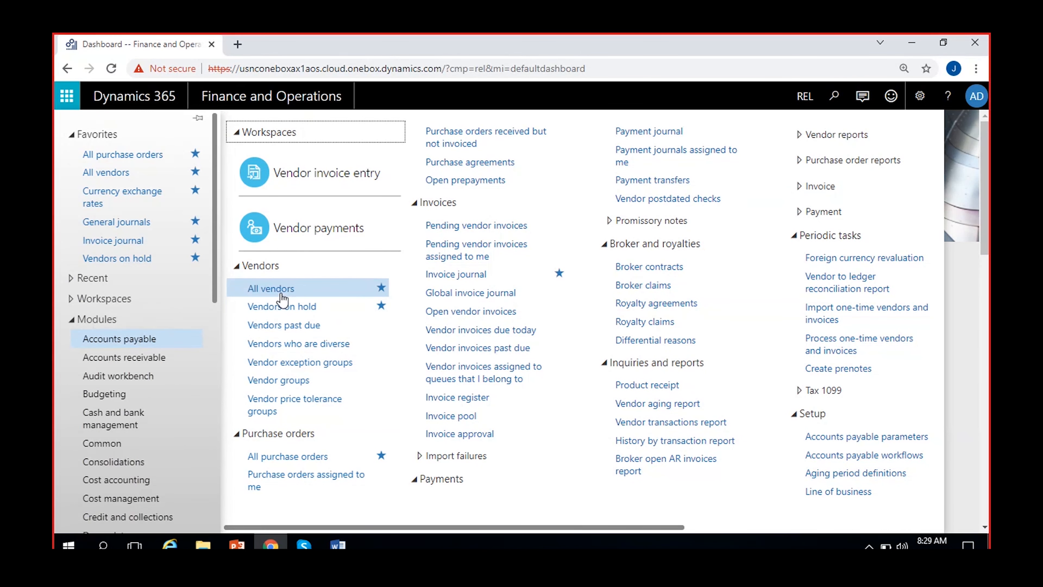
click(294, 381)
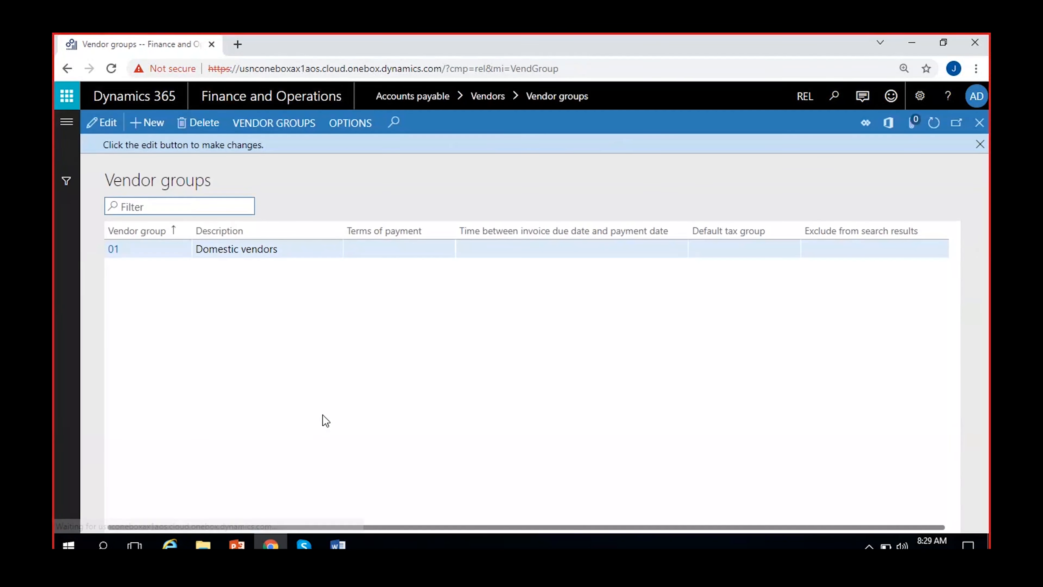
click(981, 143)
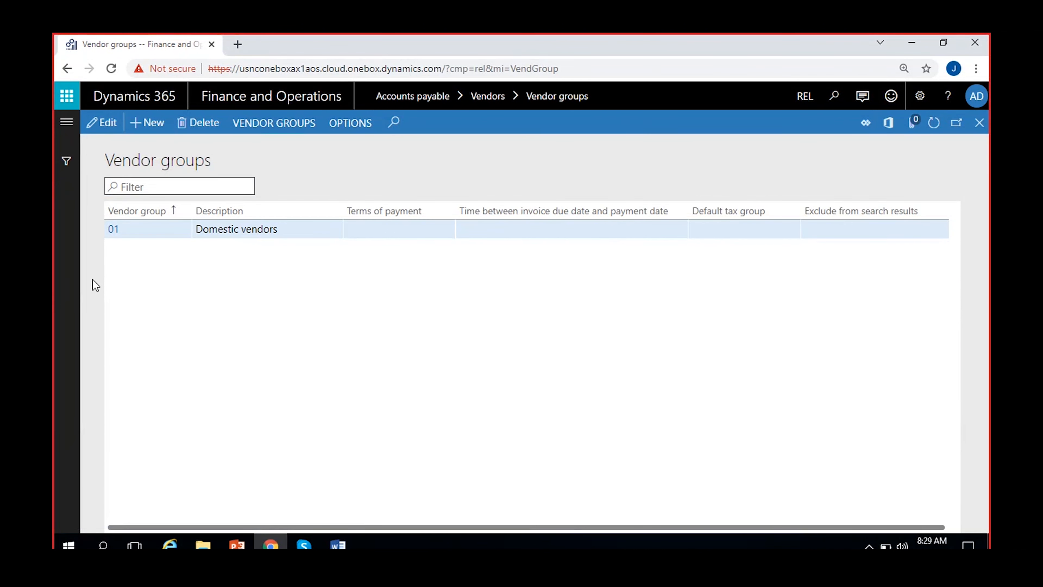
- Enable editing of the vendor groups and add group 02 with the description "Foreign vendors"
click(101, 131)
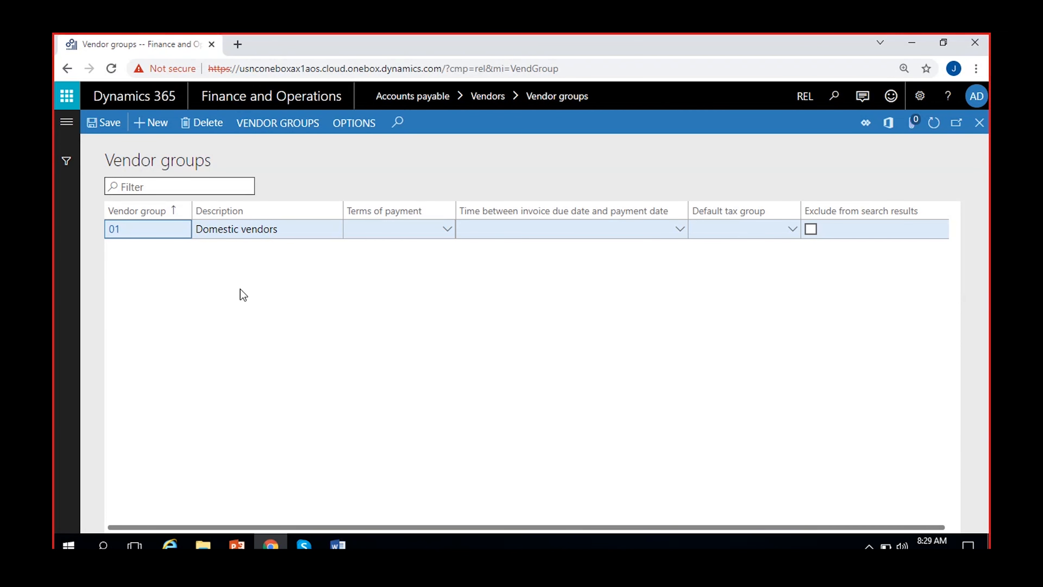
click(146, 127)
text(02)
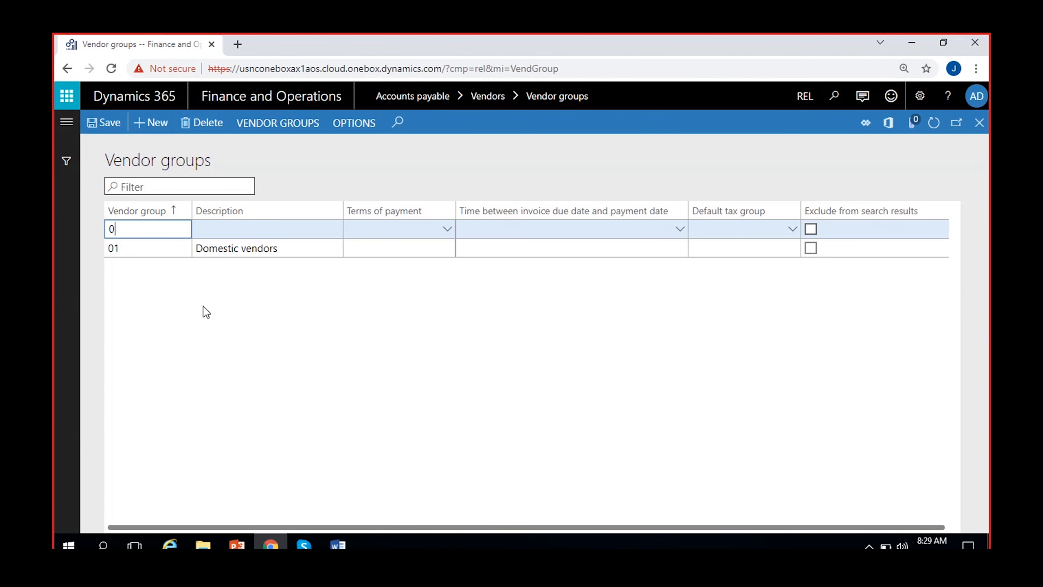
click(222, 231)
text(Foreign vendors)
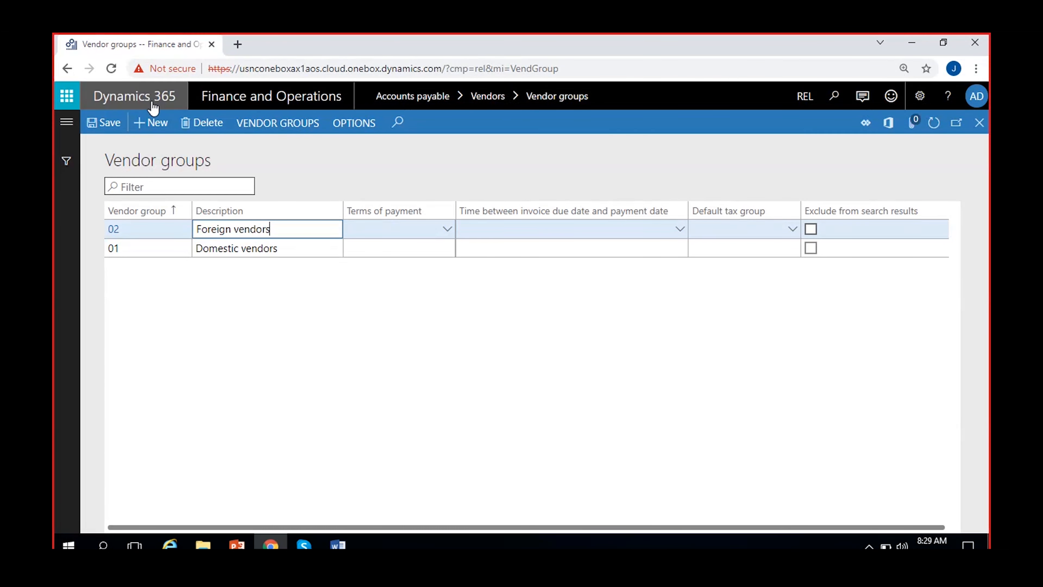
- Add vendor group 03 with the description "Local vendors"
click(151, 123)
text(03)
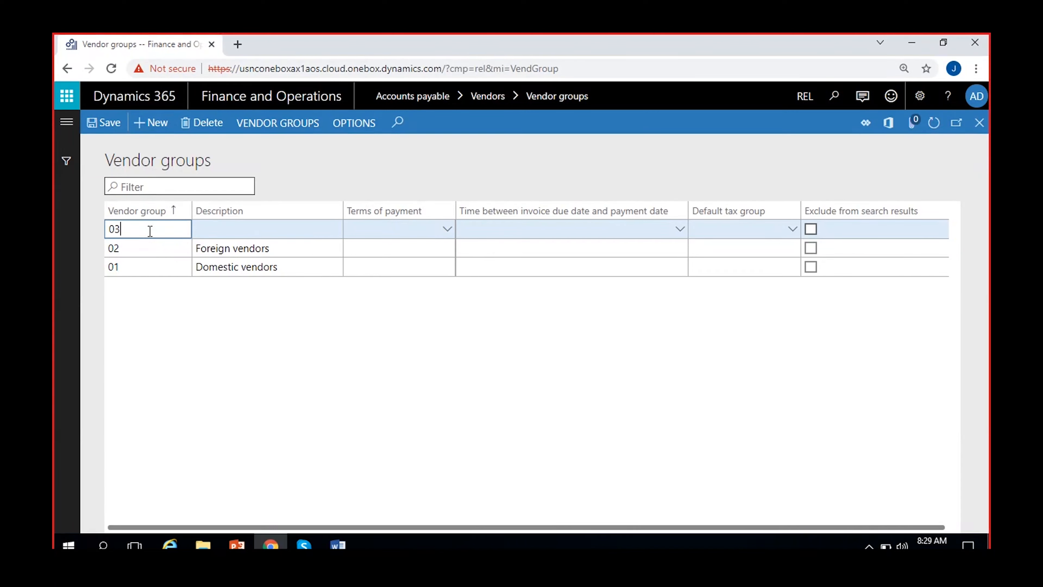
click(243, 232)
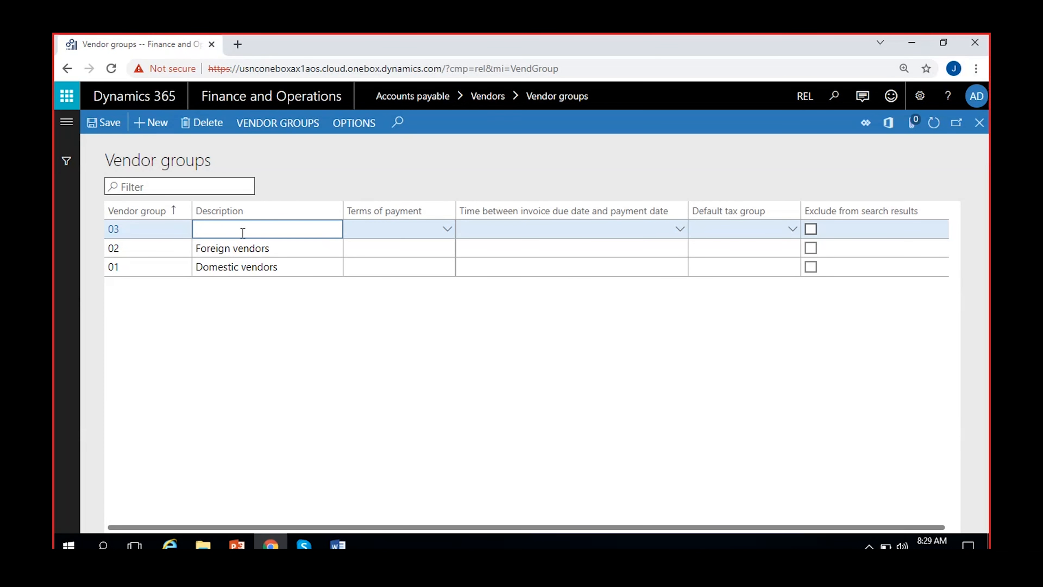
text(Local vendors)
- Examine the Terms of payment and the time between invoice due date and payment date options for the Local vendors group
click(447, 231)
click(448, 232)
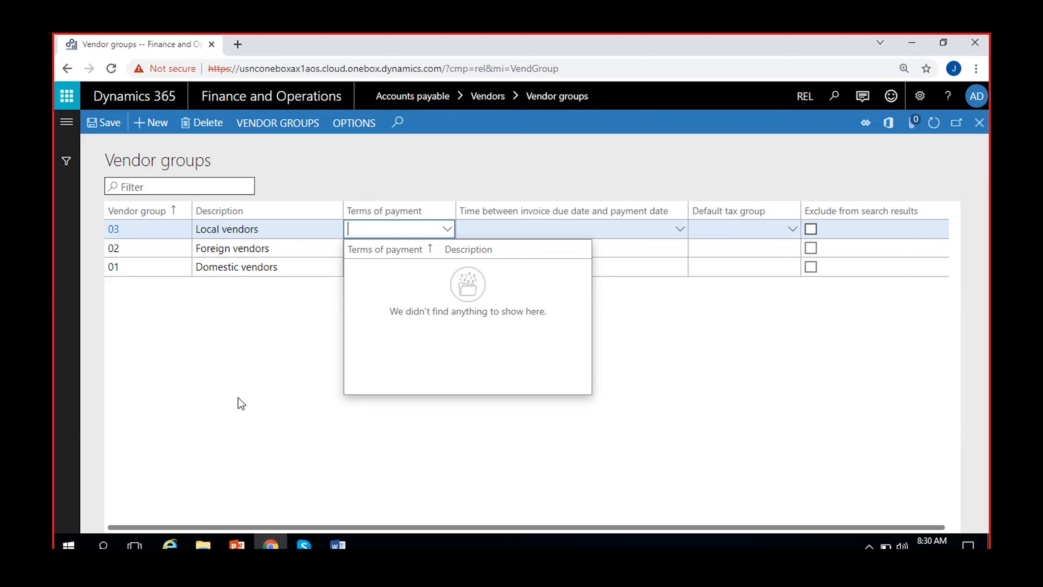
click(239, 397)
click(387, 227)
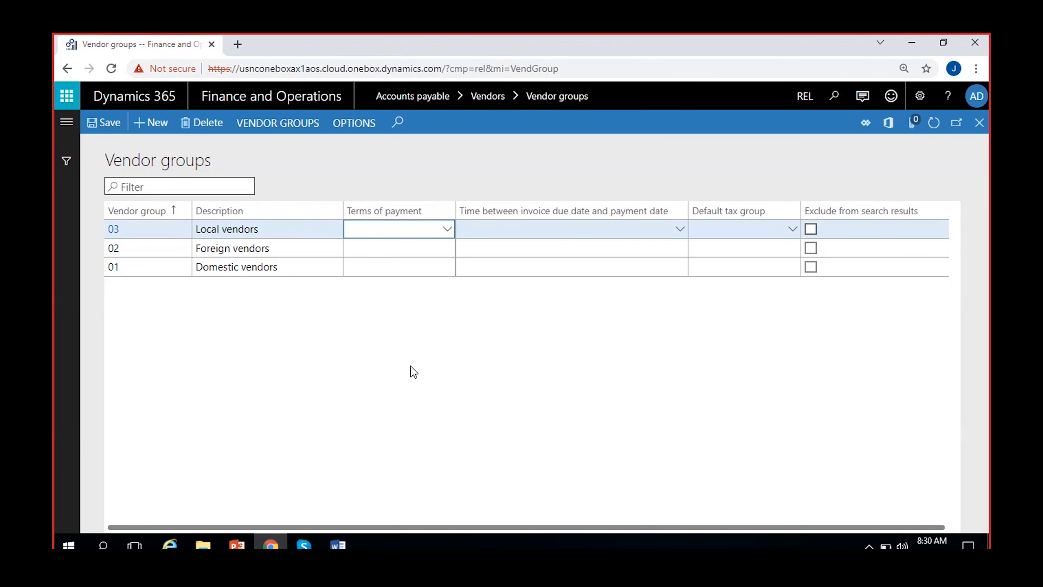
click(482, 230)
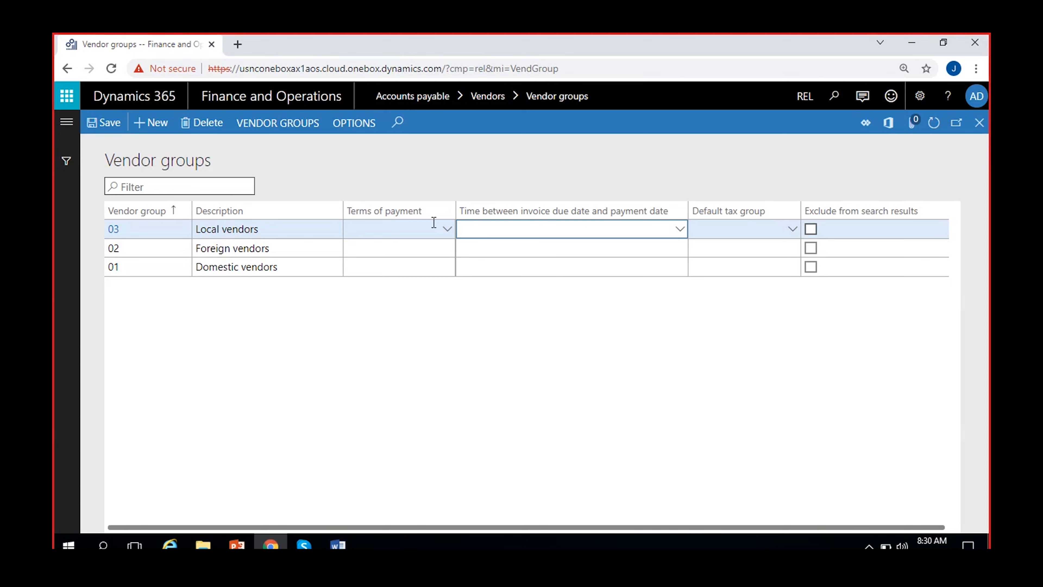
mouse_move(558, 216)
click(680, 230)
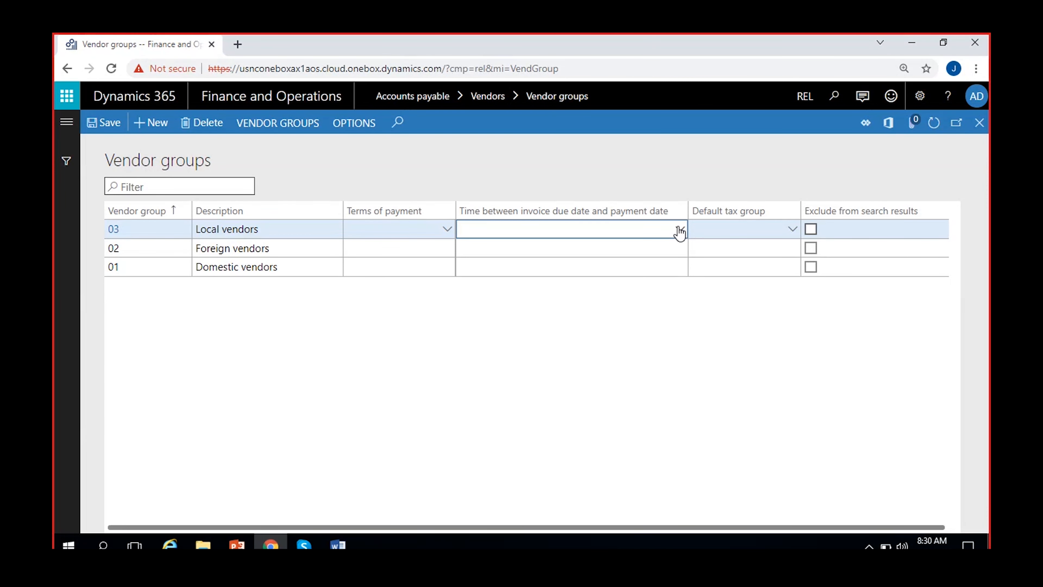
click(767, 383)
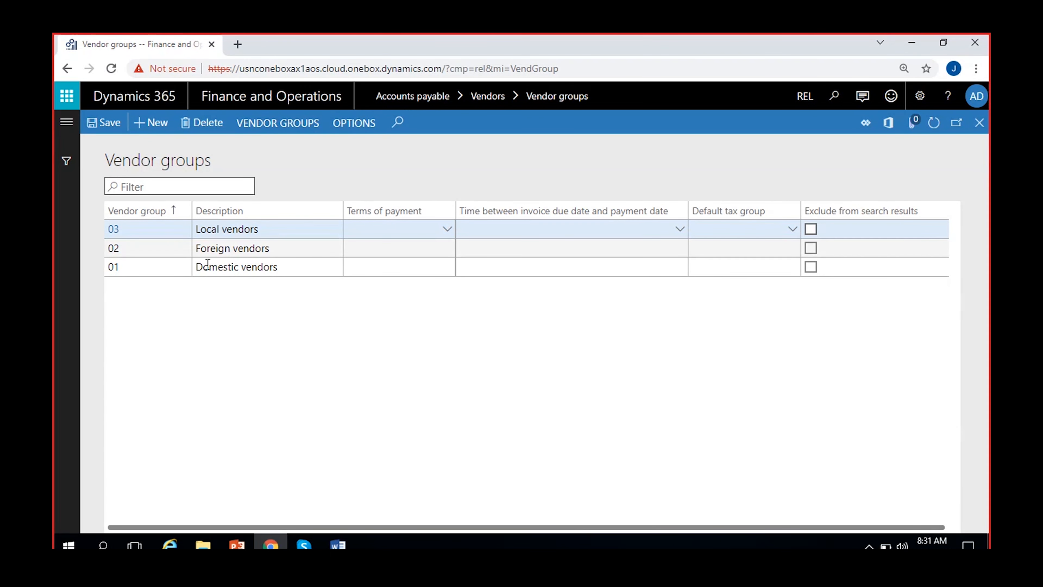
- Examine the Default tax group options for the Local vendors group
drag(272, 229, 171, 233)
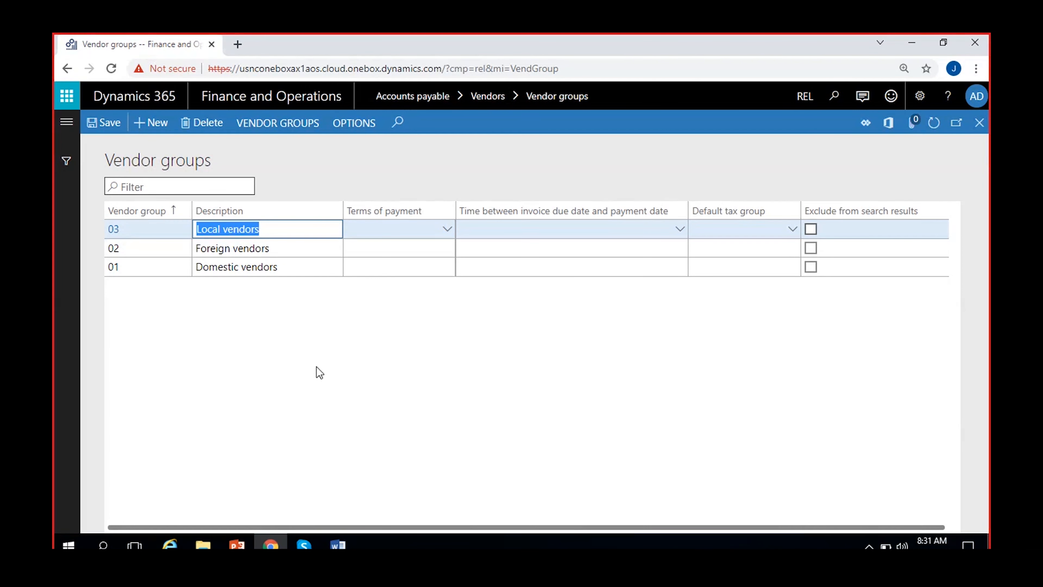
click(791, 233)
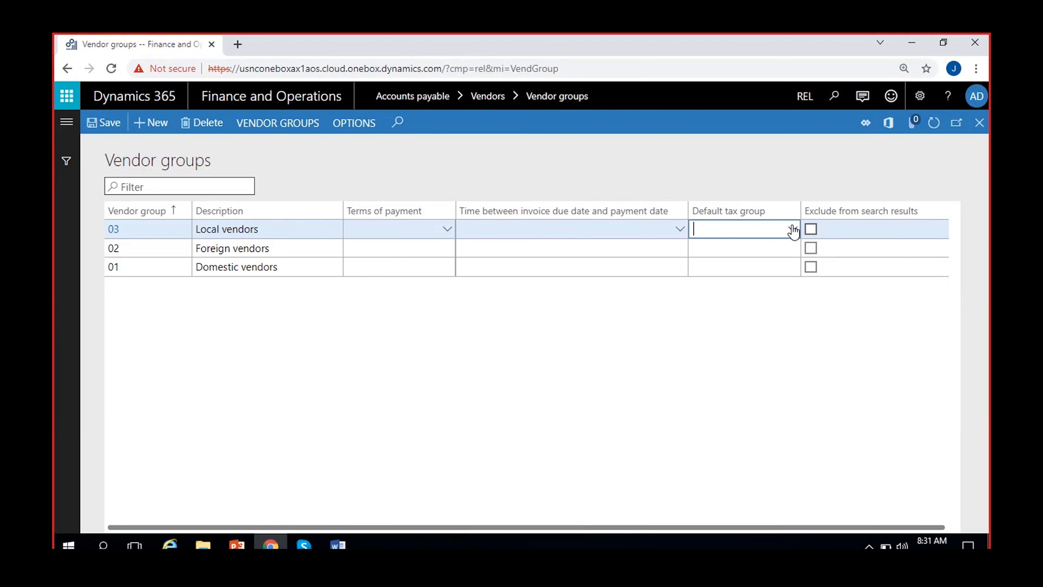
click(793, 231)
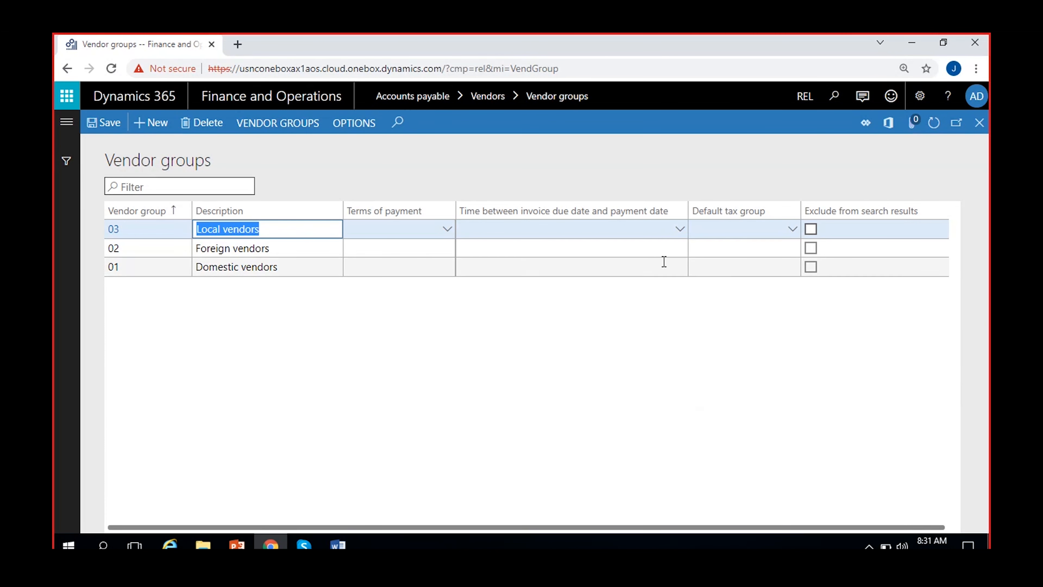
click(732, 229)
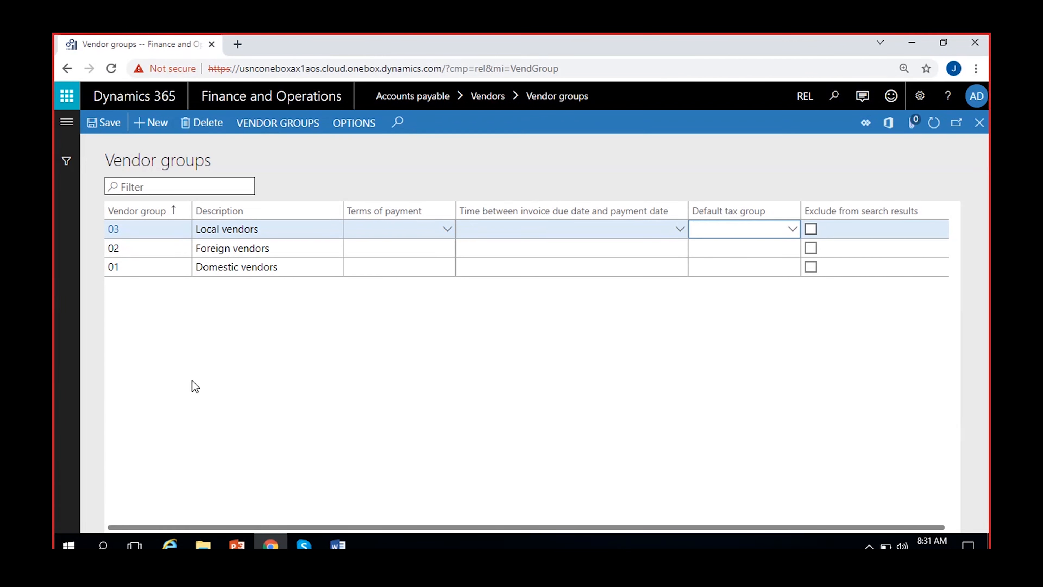
drag(265, 228, 109, 259)
click(284, 336)
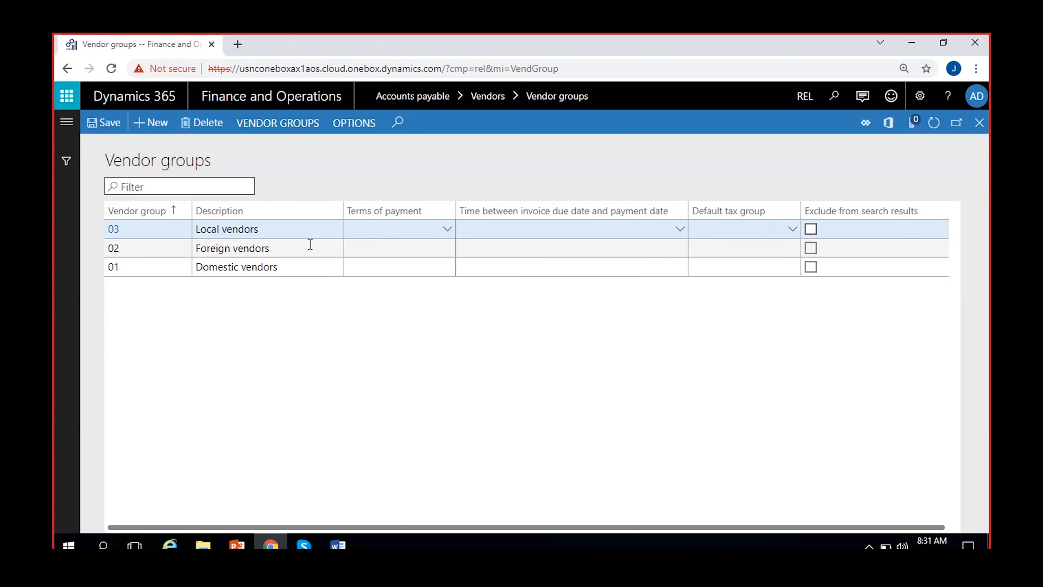
- Try the Exclude from search results option on the Local vendors group and clear it again
click(287, 229)
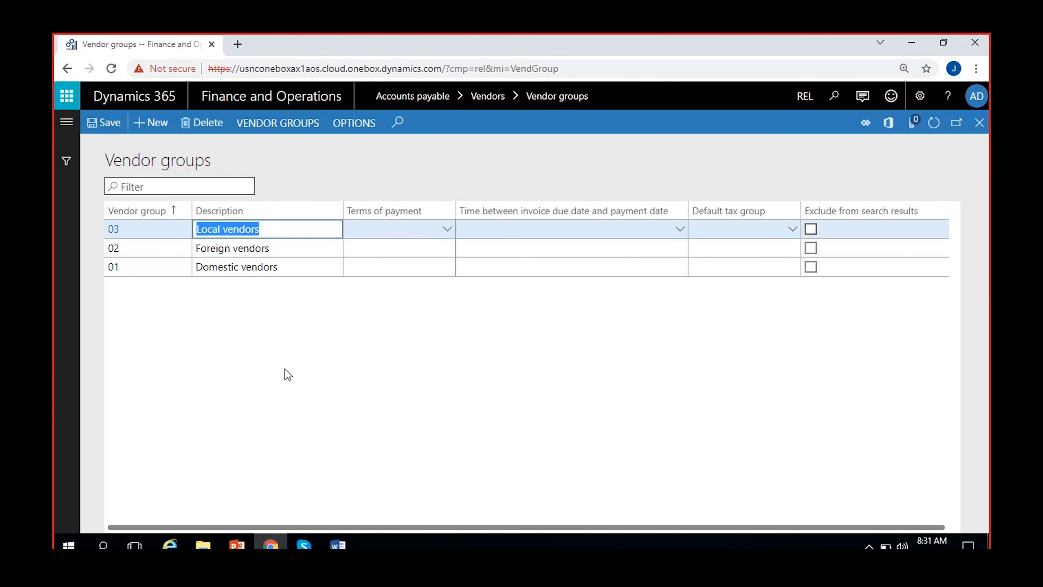
click(260, 307)
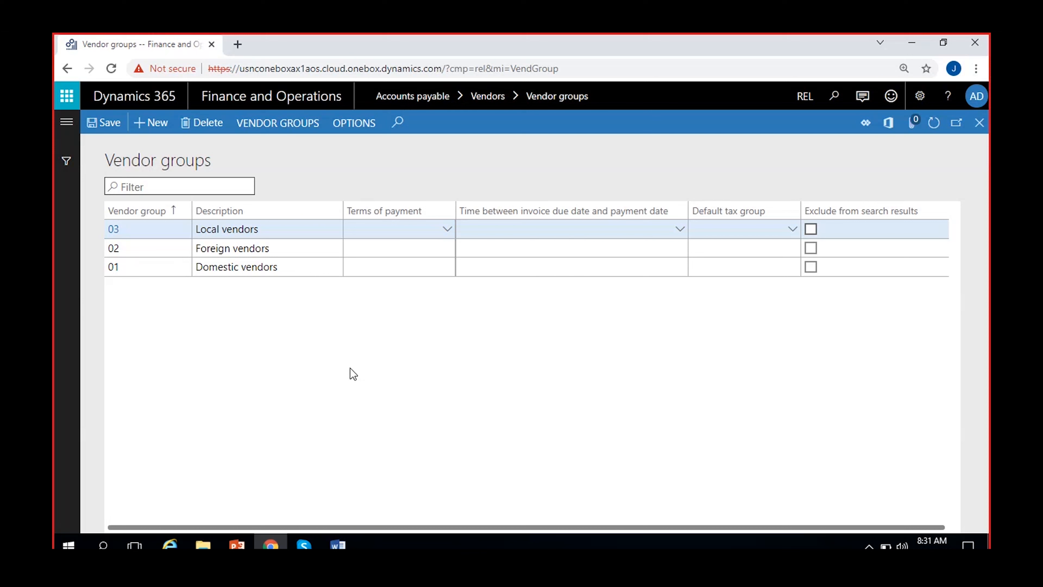
click(270, 228)
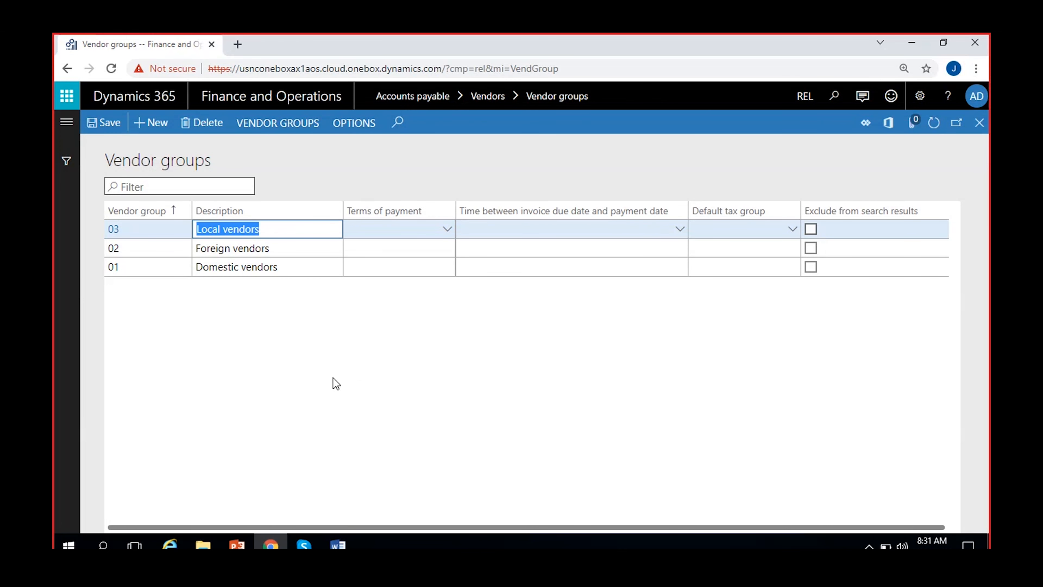
click(811, 229)
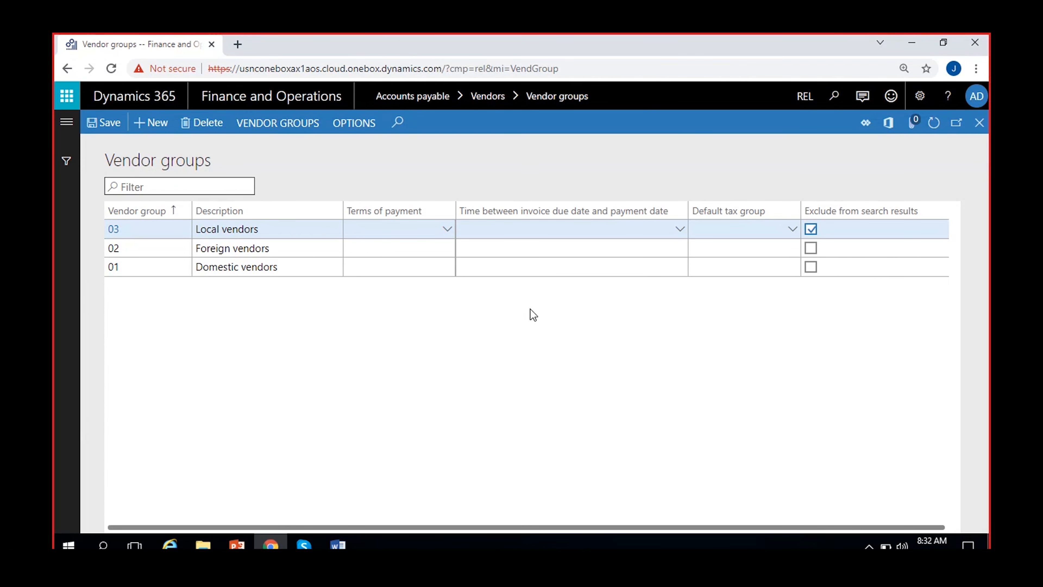
click(814, 232)
- Duplicate the Vendor groups browser tab, refresh the list in the original tab and return to the duplicate
right_click(165, 46)
click(216, 146)
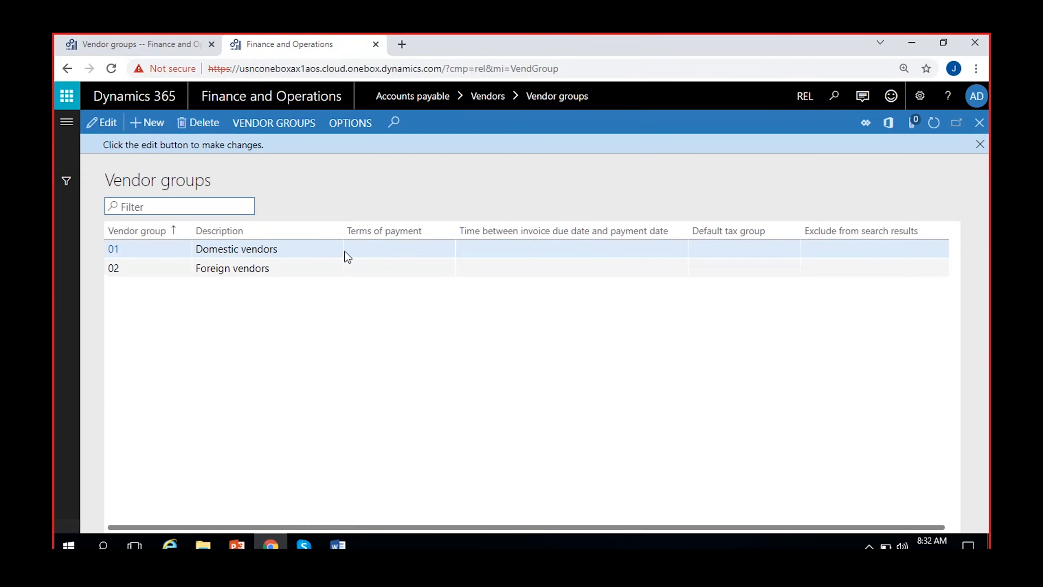
click(974, 145)
click(174, 41)
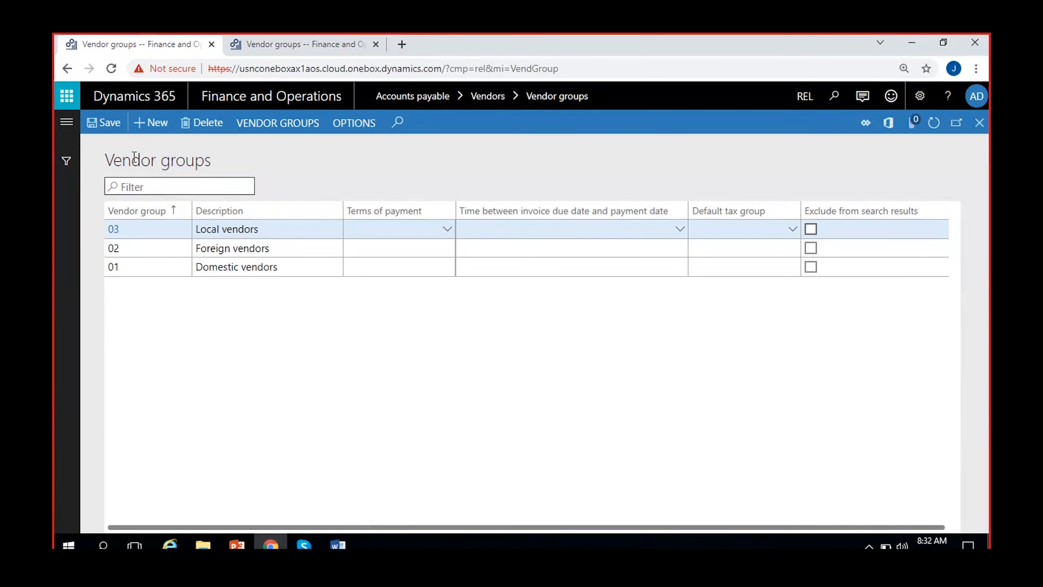
click(934, 123)
click(303, 46)
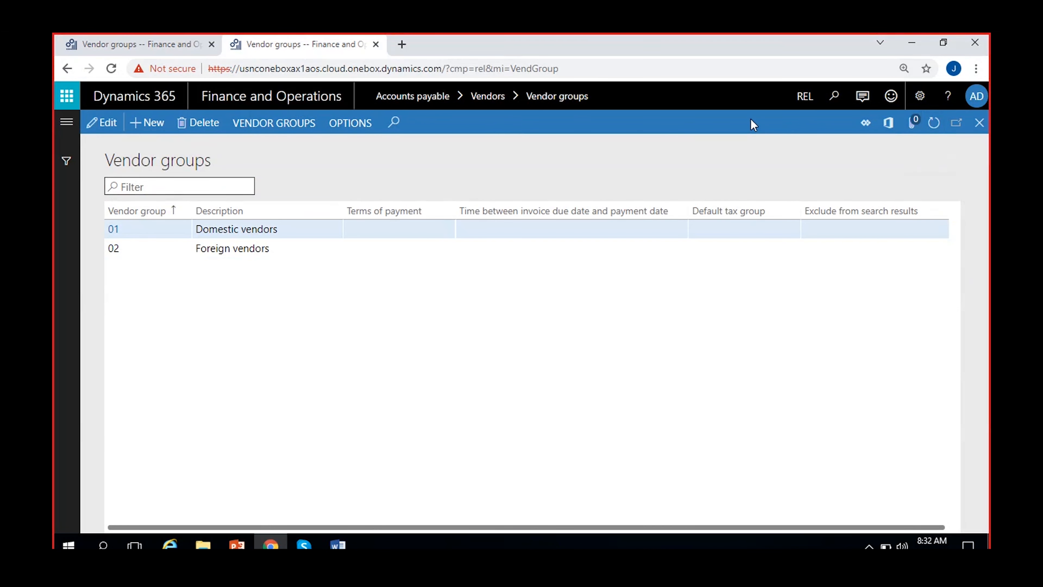
- Switch the company to USMF in the duplicated tab and dismiss the edit notice on its Vendor groups page
click(800, 101)
text(USMF)
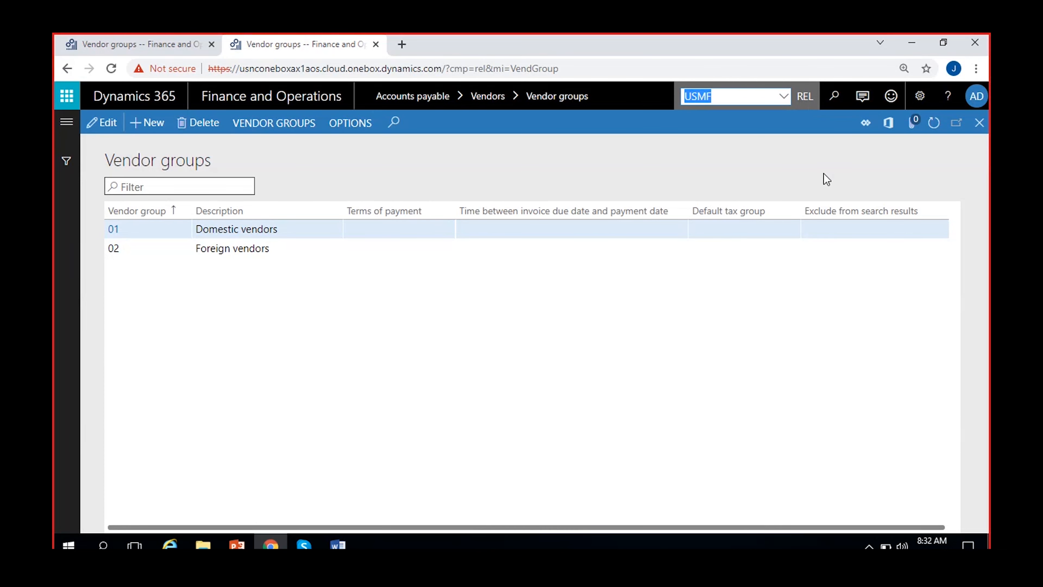
key(Return)
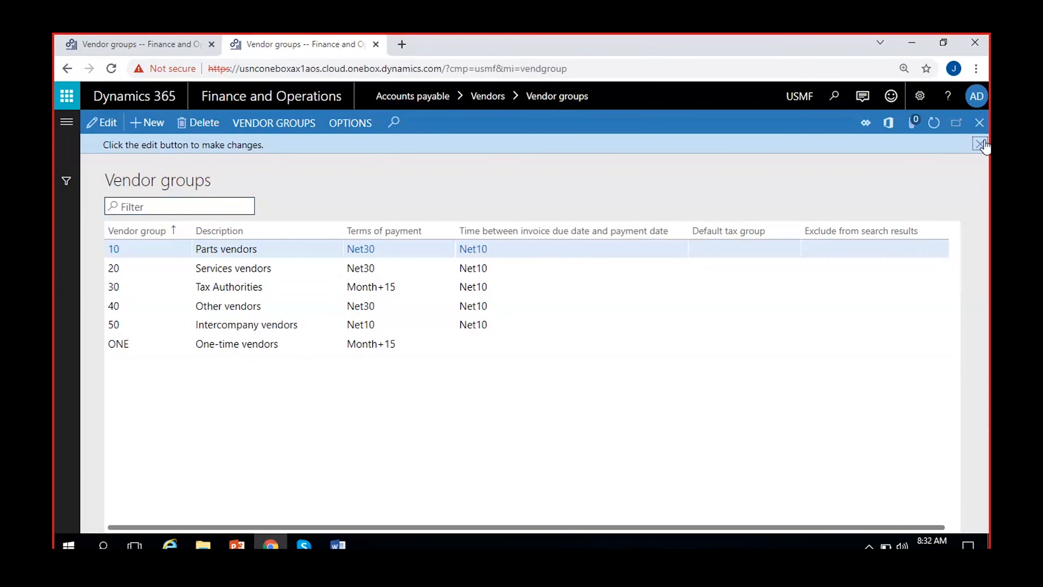
click(981, 144)
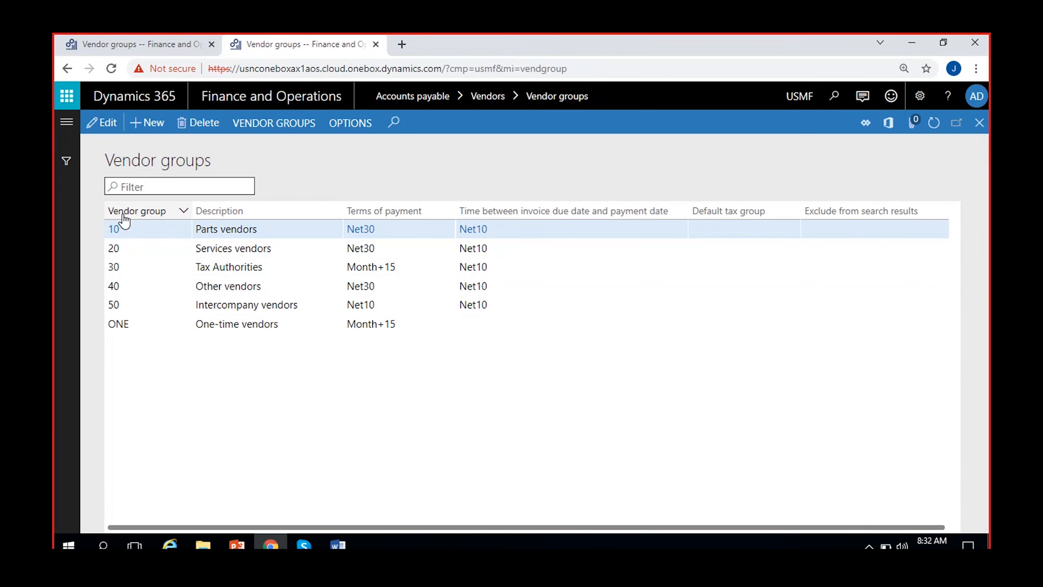
- Review the USMF vendor group descriptions from Parts vendors through Intercompany vendors
click(238, 228)
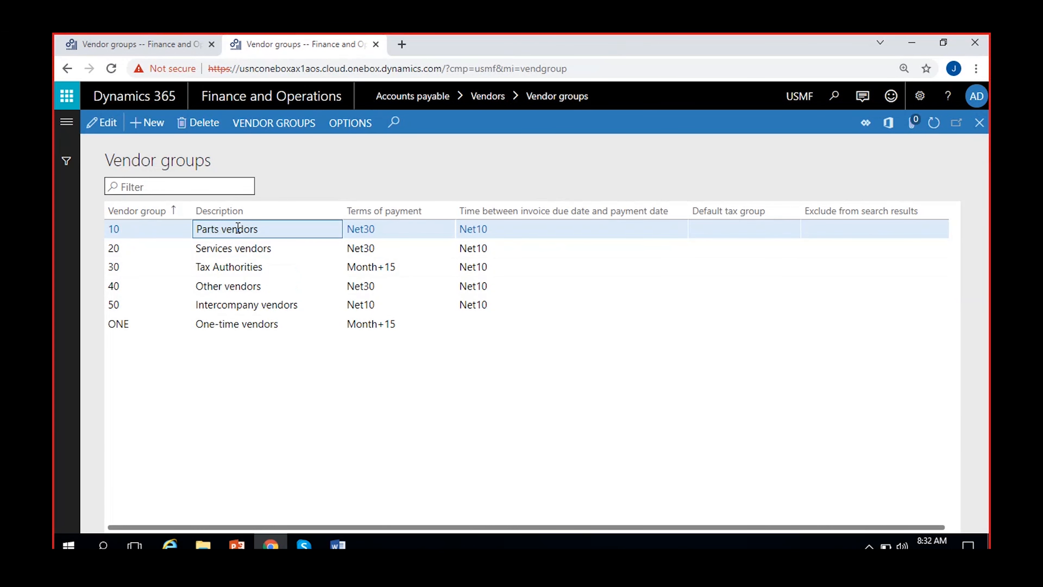
click(238, 248)
click(232, 265)
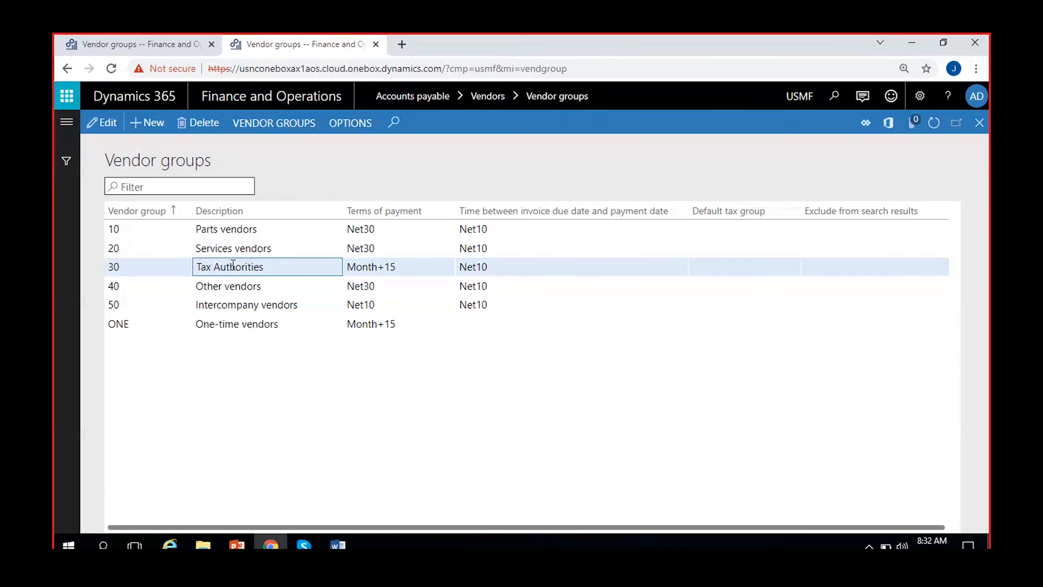
click(229, 286)
click(226, 307)
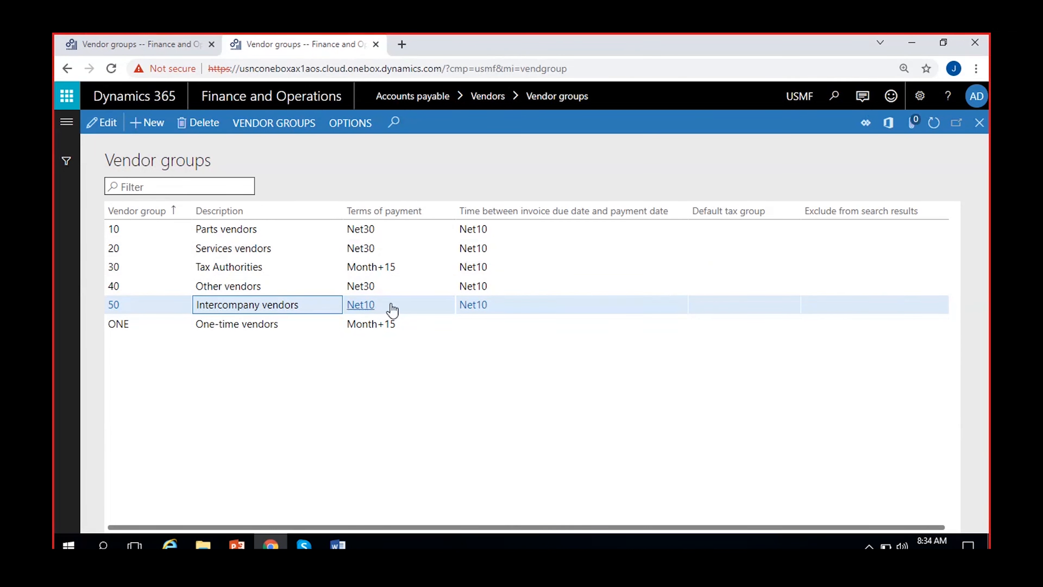
- Compare the terms of payment with the time between invoice due date and payment date for the Parts vendors group
click(382, 226)
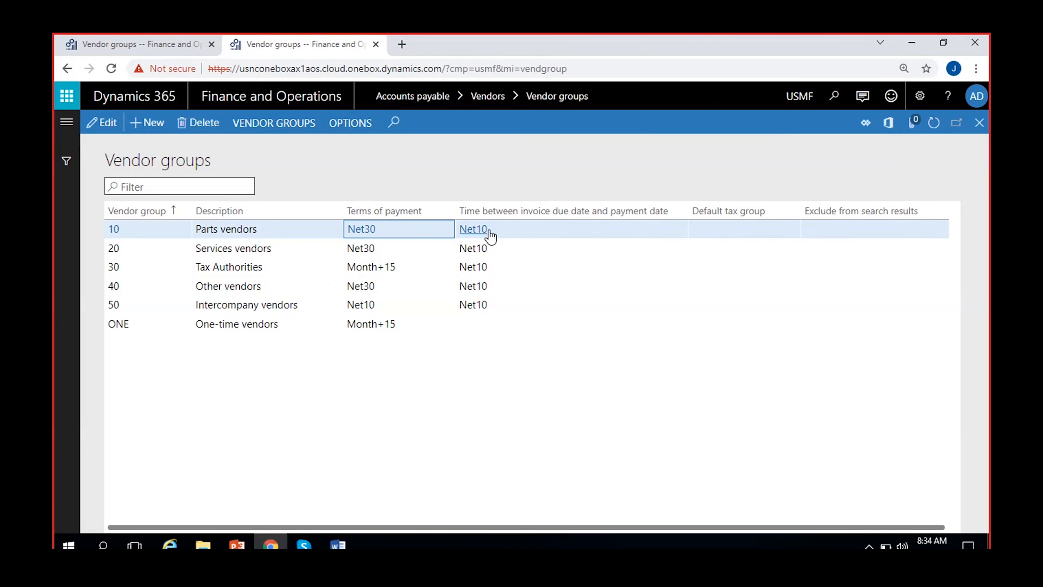
click(511, 233)
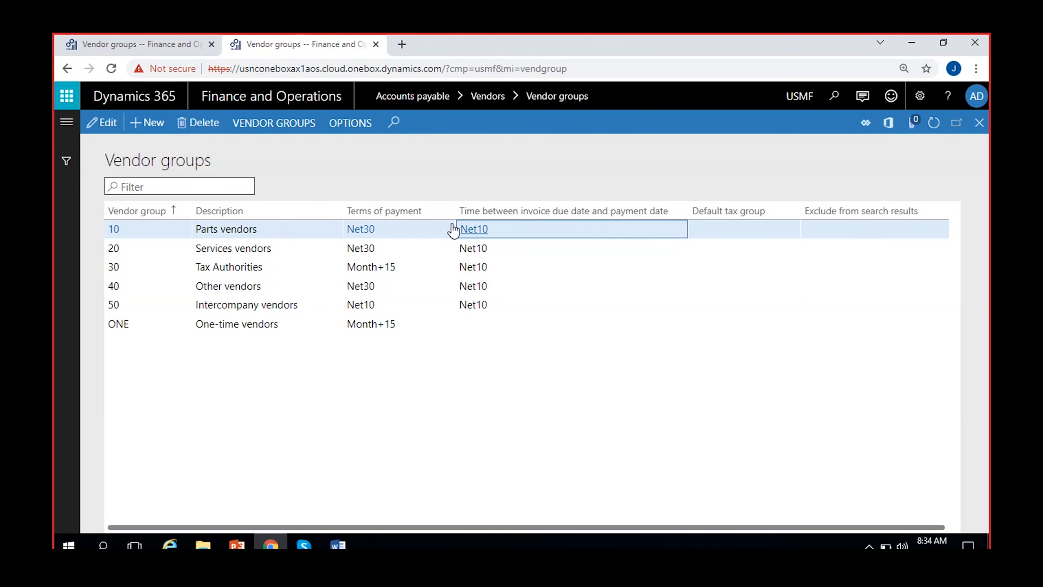
click(408, 233)
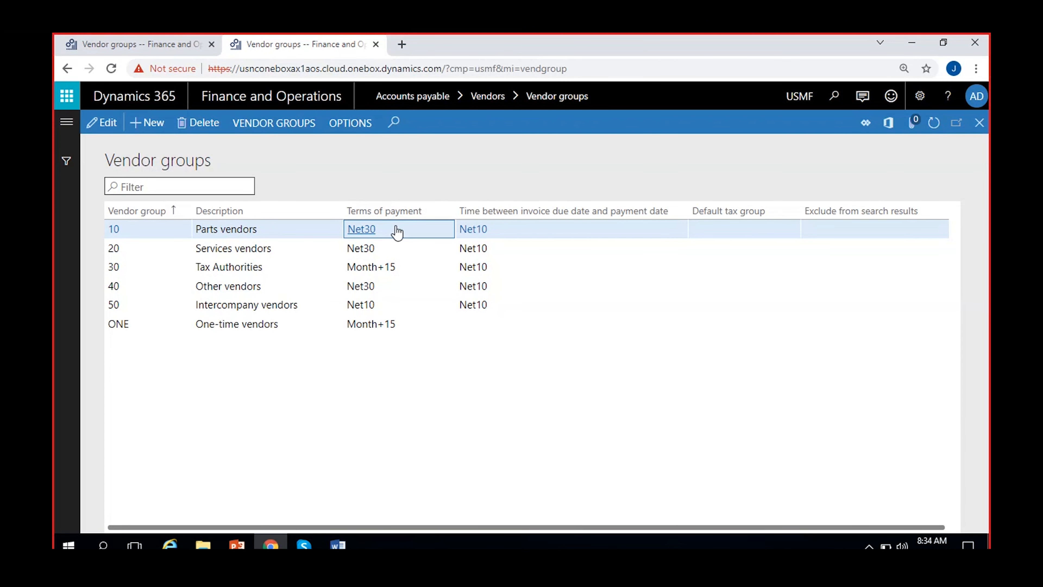
click(511, 234)
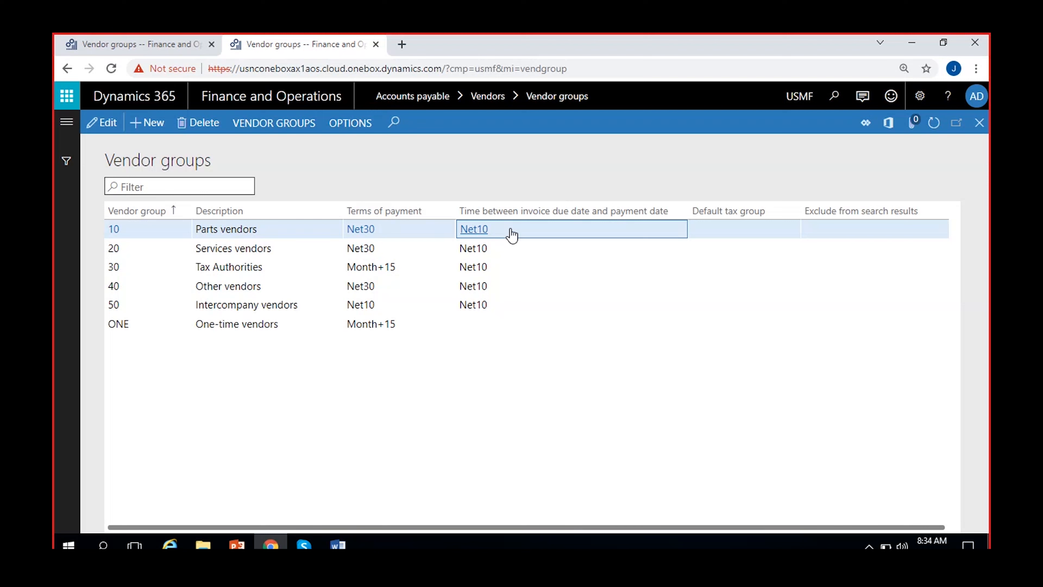
click(406, 232)
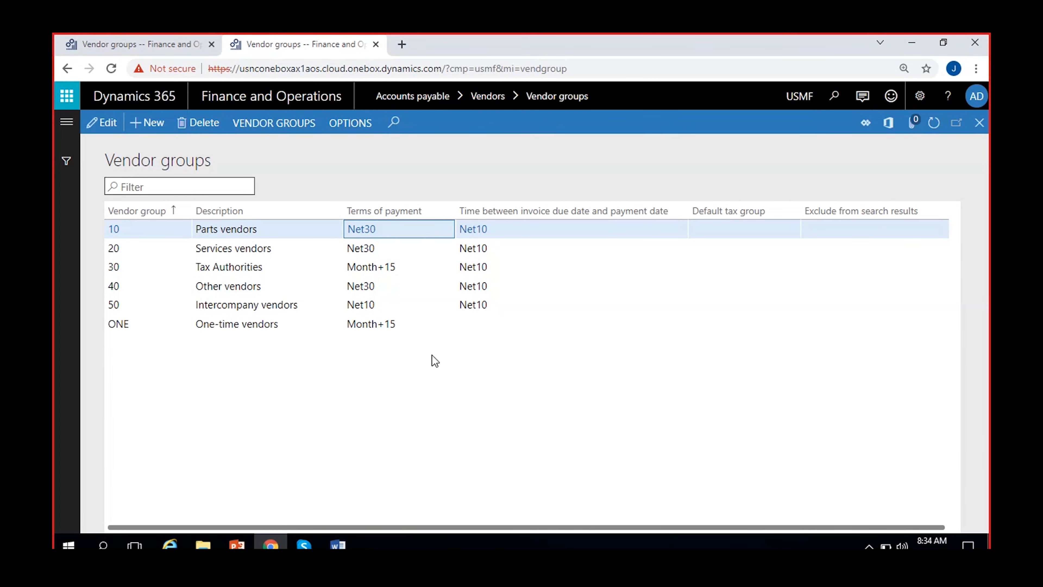
- Return to the REL vendor groups tab, check the Accounts payable topics in the Word course content document, and minimize it
click(161, 43)
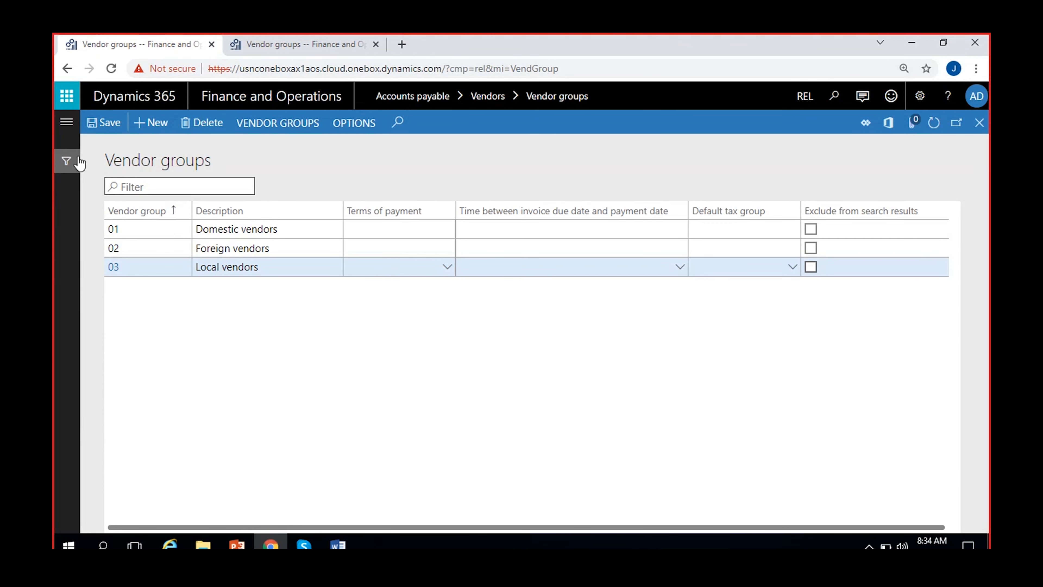
click(338, 545)
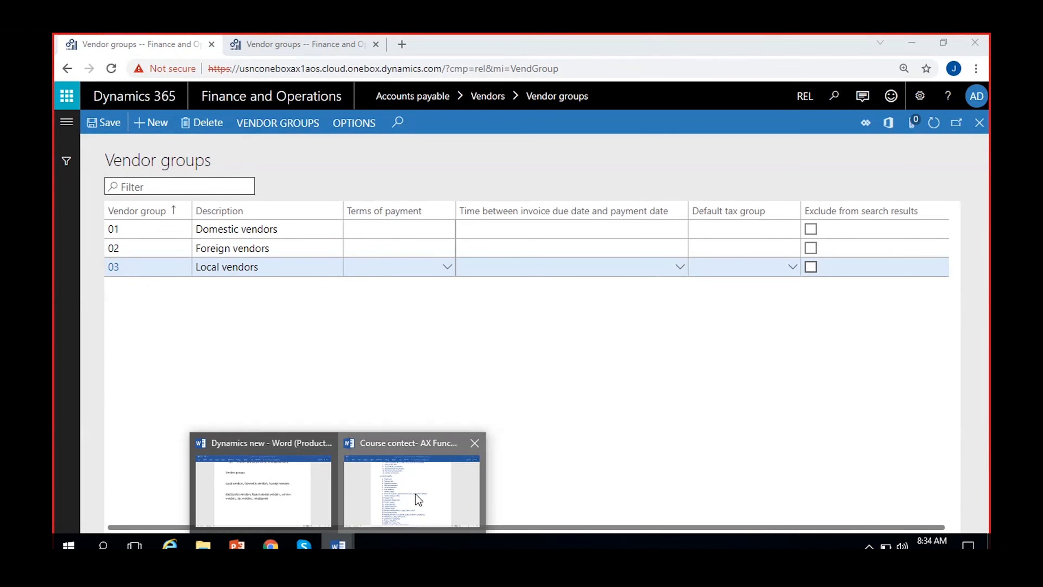
click(416, 494)
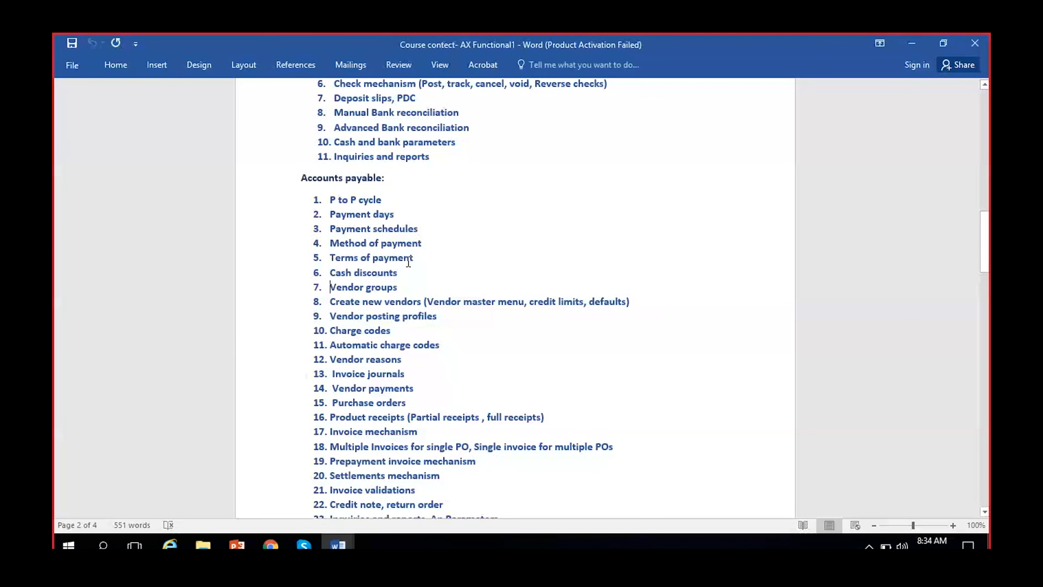
click(912, 42)
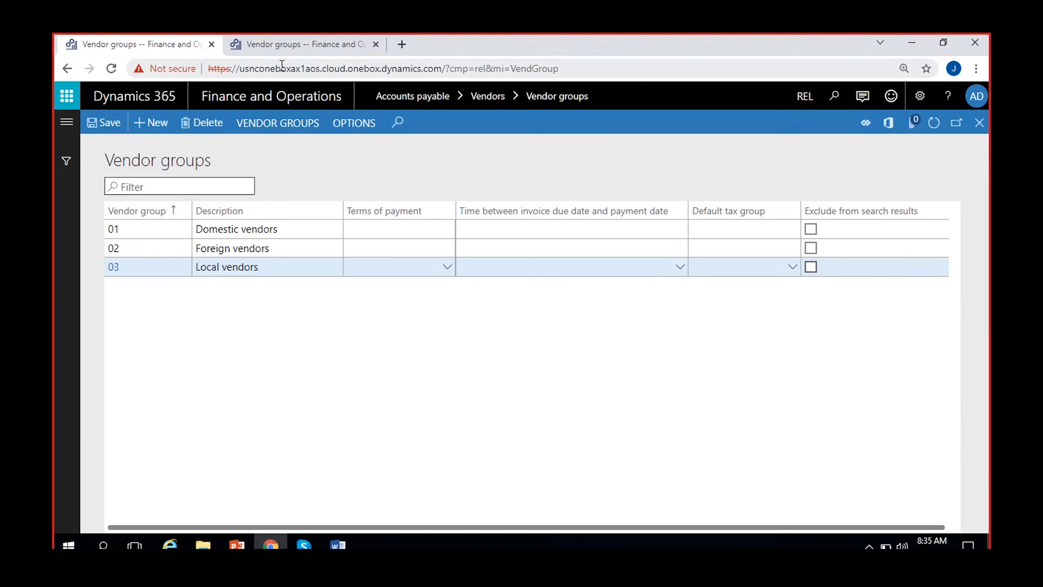
- Switch the company from USMF to REL in the duplicated tab and dismiss the edit notice on its Vendor groups page
click(273, 41)
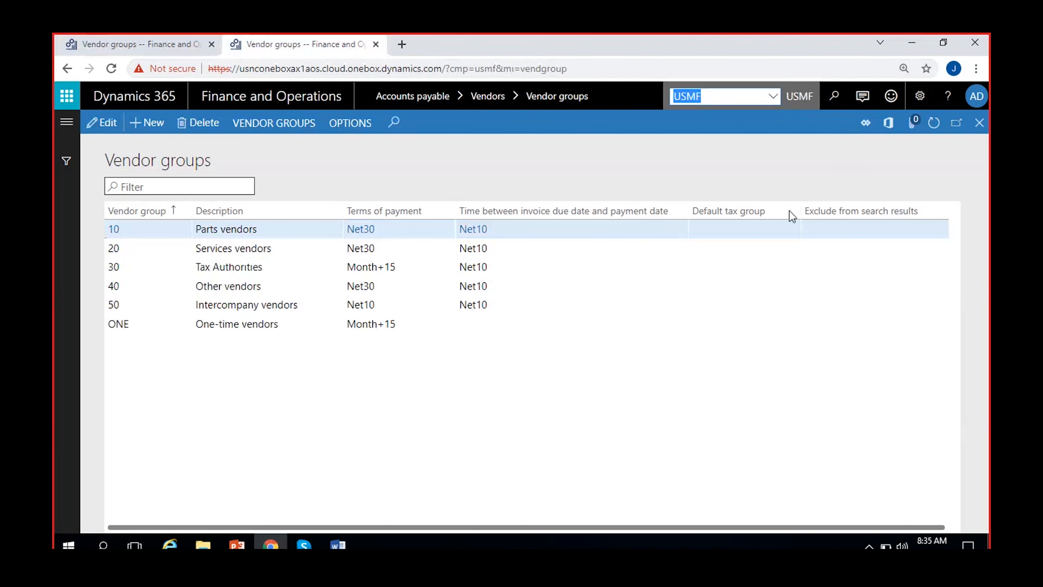
text(REL)
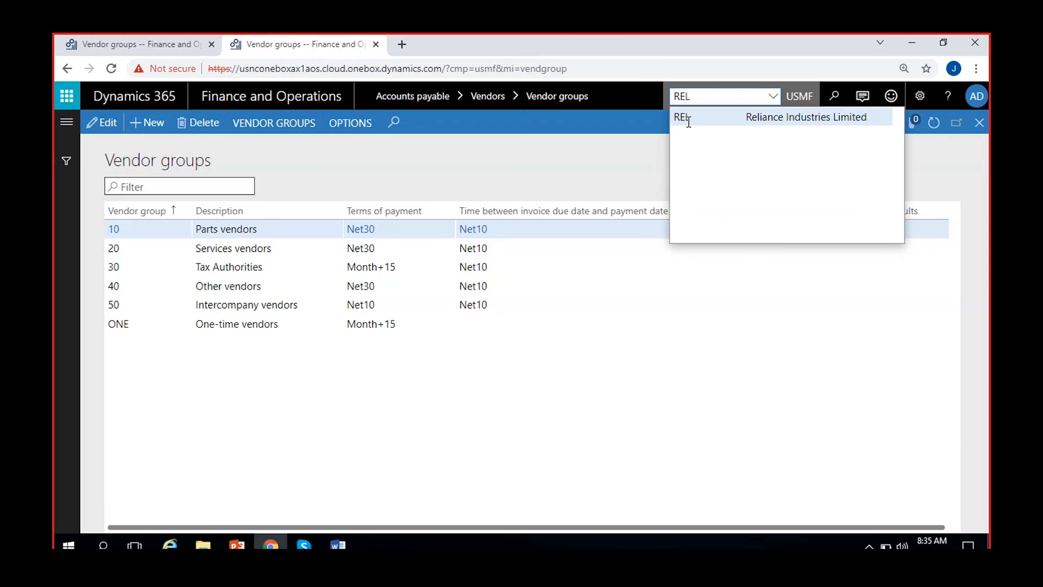
key(Return)
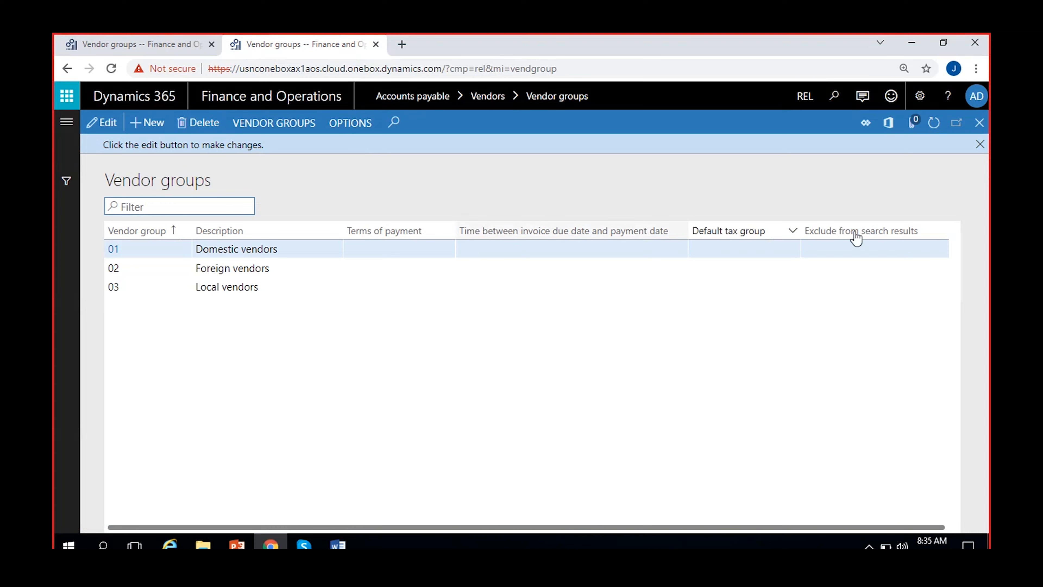
click(980, 144)
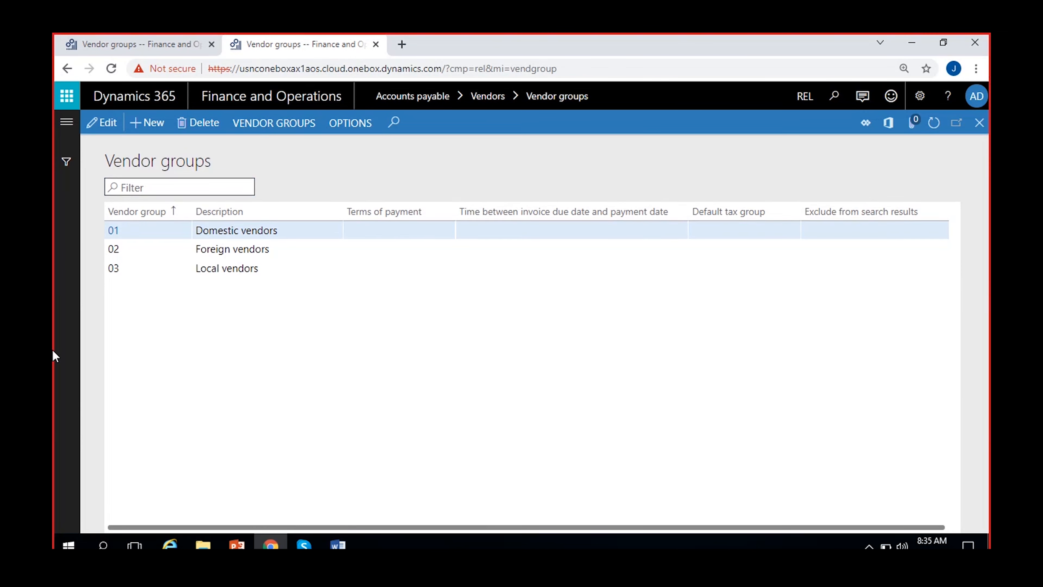
- Open the All vendors list in Accounts payable and dismiss its edit notice
click(67, 124)
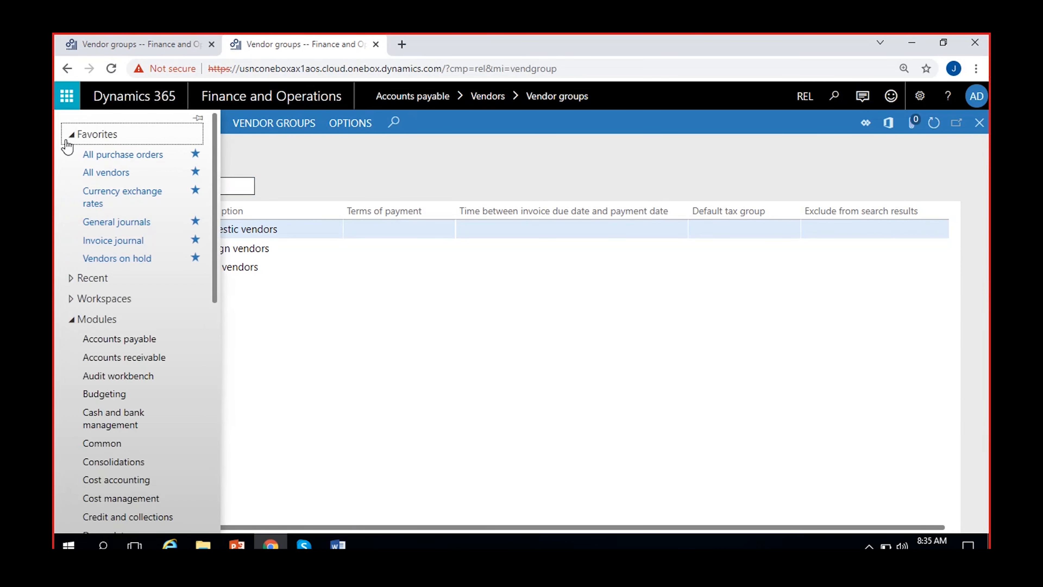
click(123, 344)
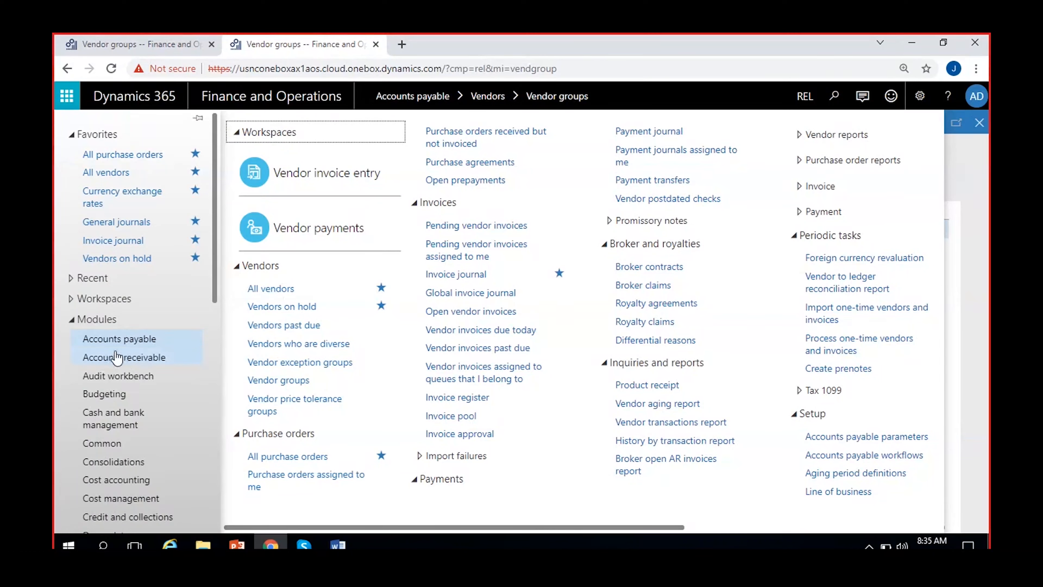
click(272, 289)
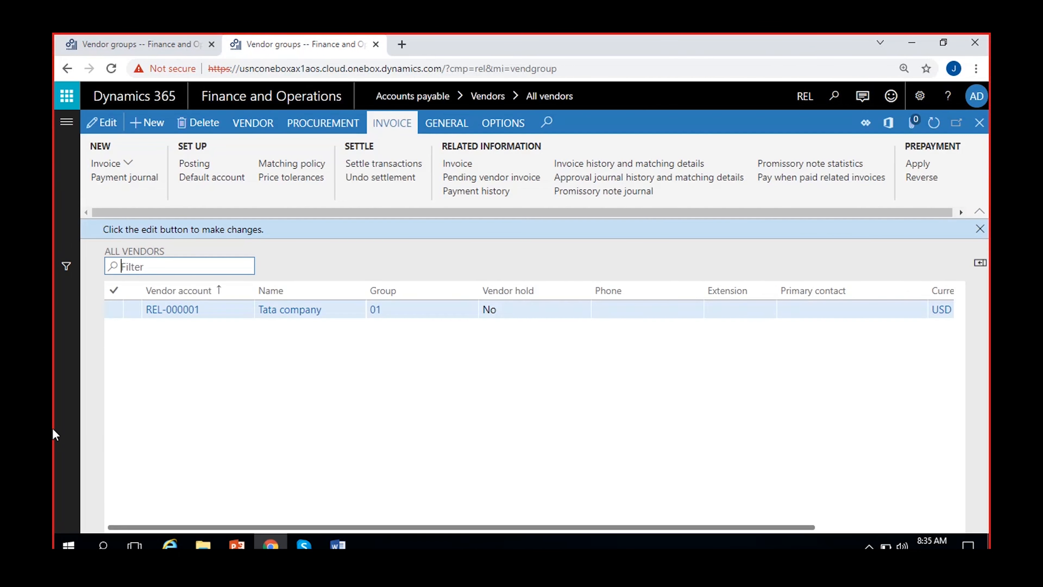
click(981, 229)
- Select the Tata company vendor record and open its record information
click(198, 293)
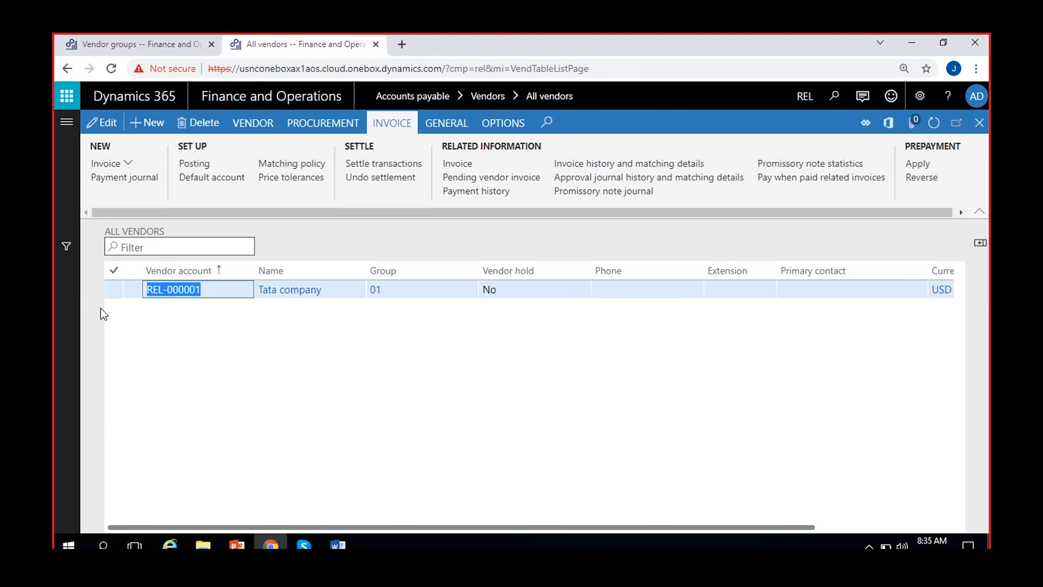
click(153, 331)
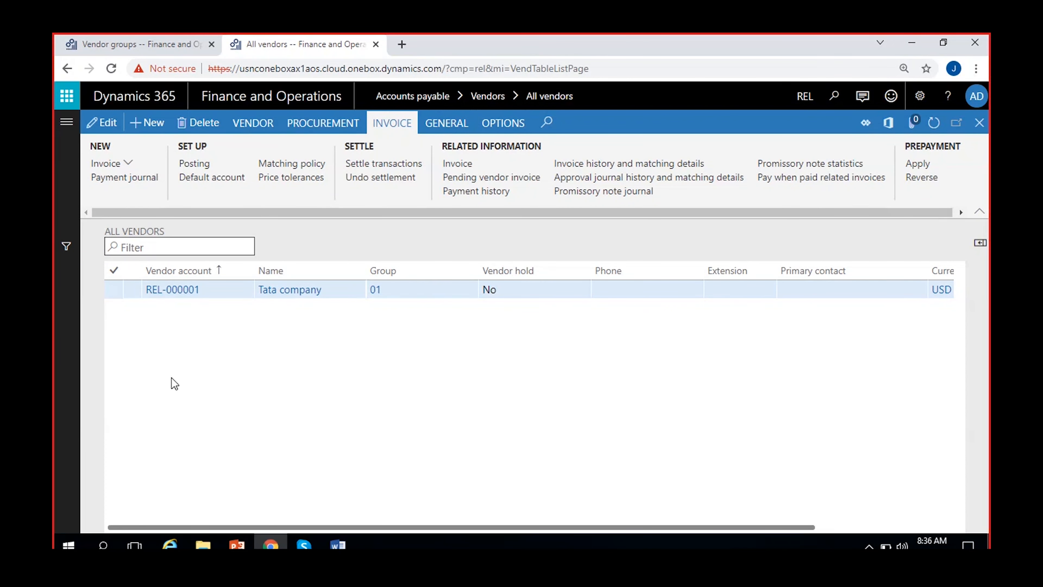
click(208, 296)
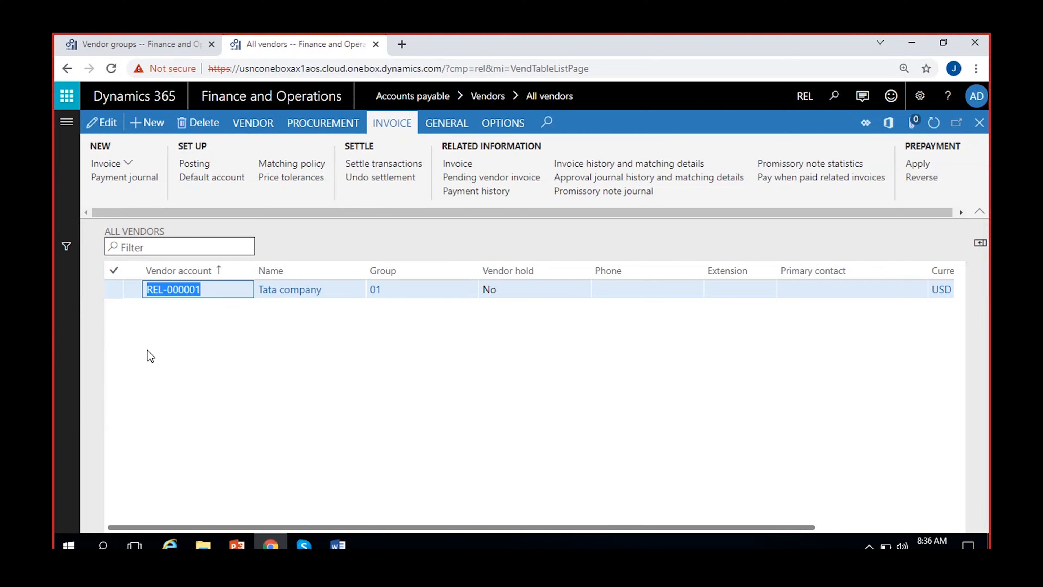
click(213, 292)
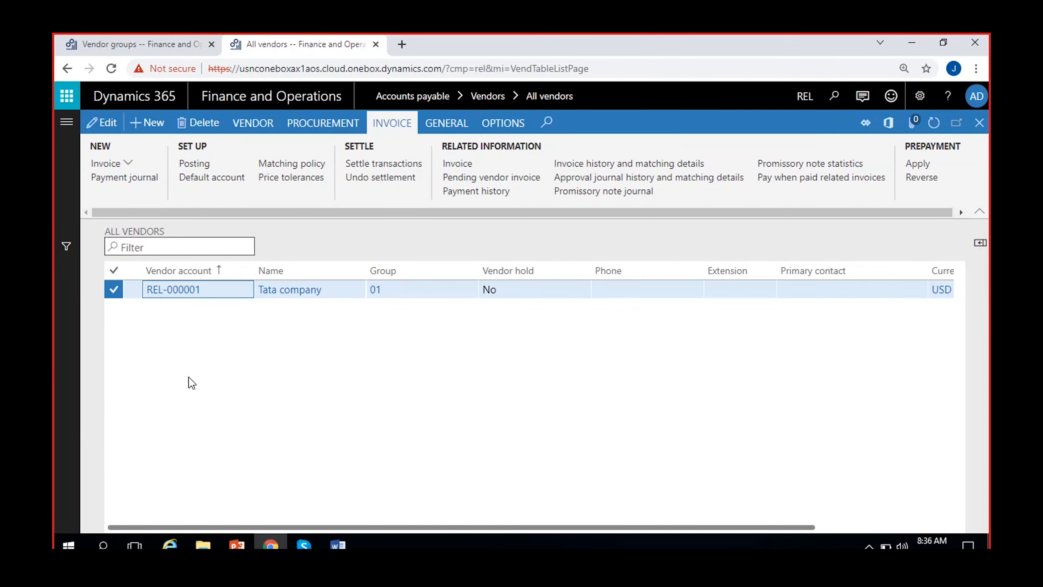
click(500, 123)
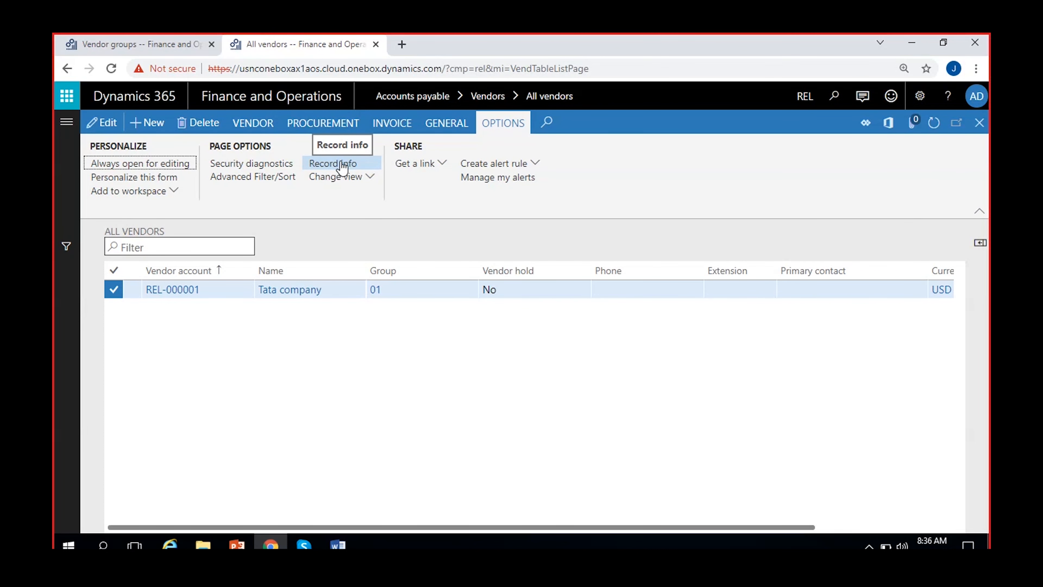
click(342, 166)
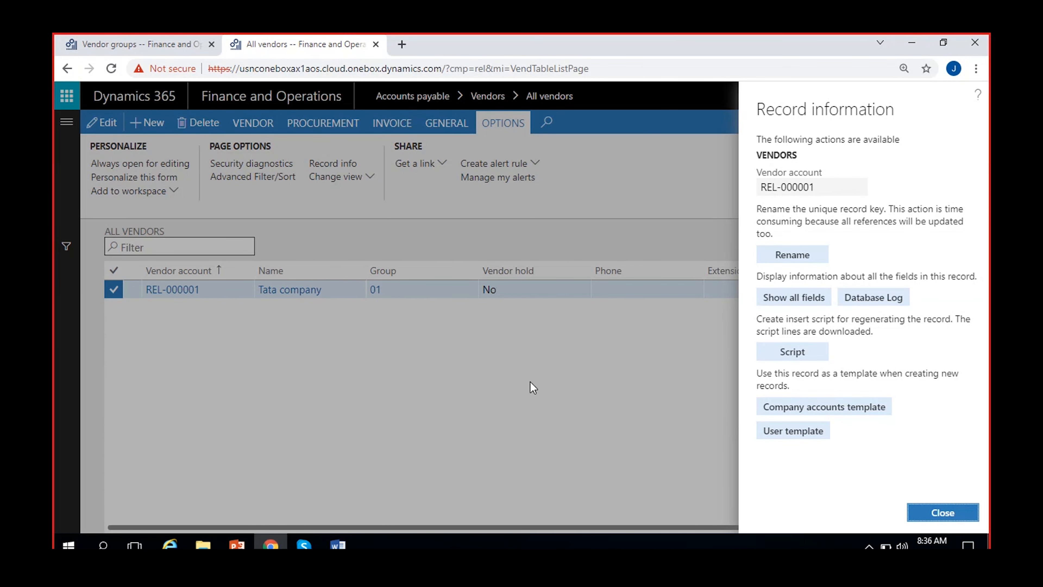
- Rename the Tata company vendor account by replacing the REL prefix with Vend in its current number, and confirm the rename
click(794, 259)
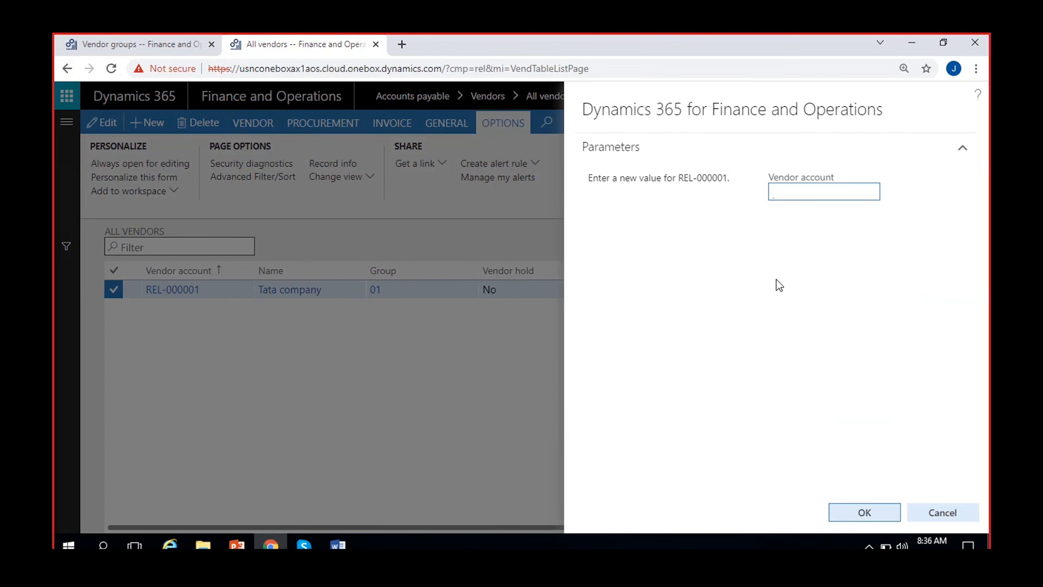
drag(677, 179, 754, 179)
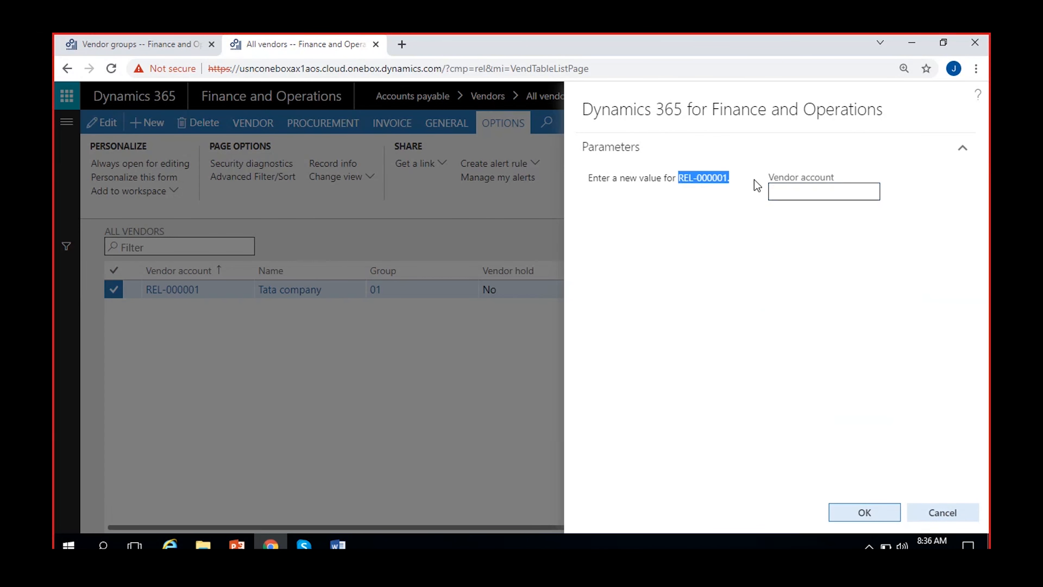
key(ctrl+c)
click(794, 194)
key(ctrl+v)
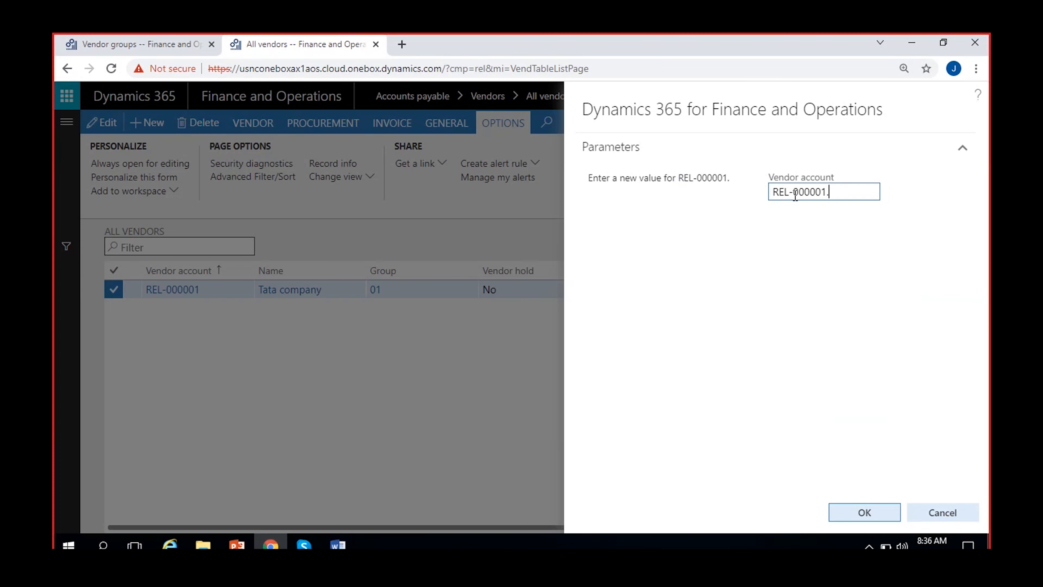
key(BackSpace)
key(Left)
key(Left)
key(Left)
key(Left)
key(Left)
key(Left)
key(Left)
key(BackSpace)
key(BackSpace)
key(BackSpace)
text(Vend)
click(862, 512)
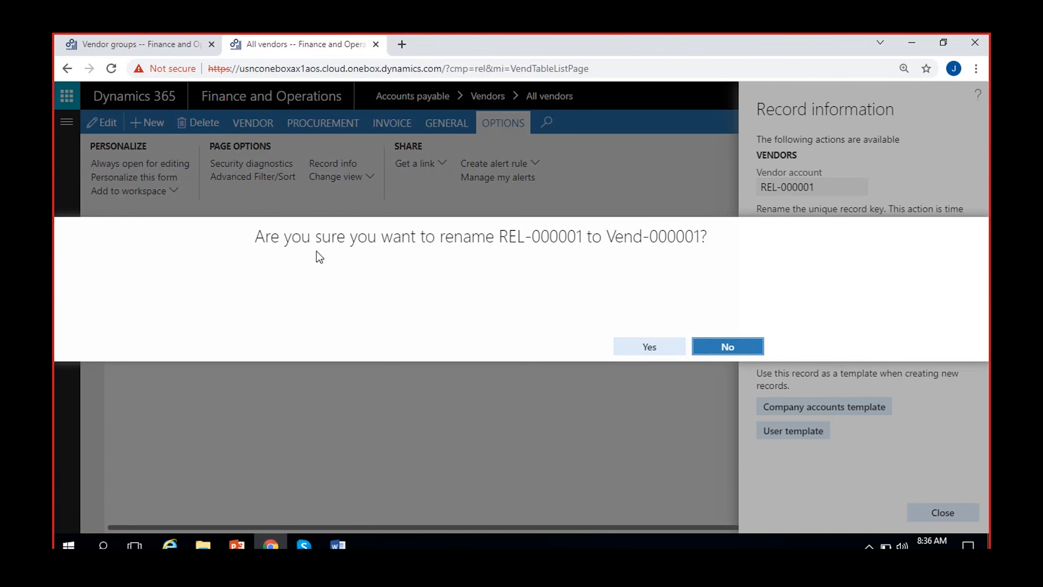
click(650, 346)
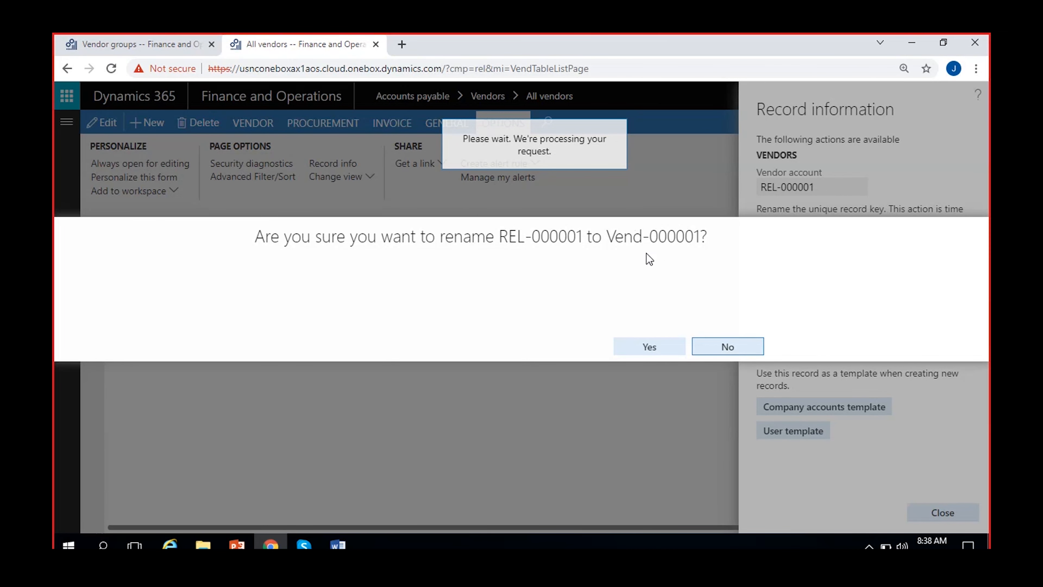
- Open Accounts payable parameters in the original Vendor groups tab and return to the All vendors tab
click(102, 39)
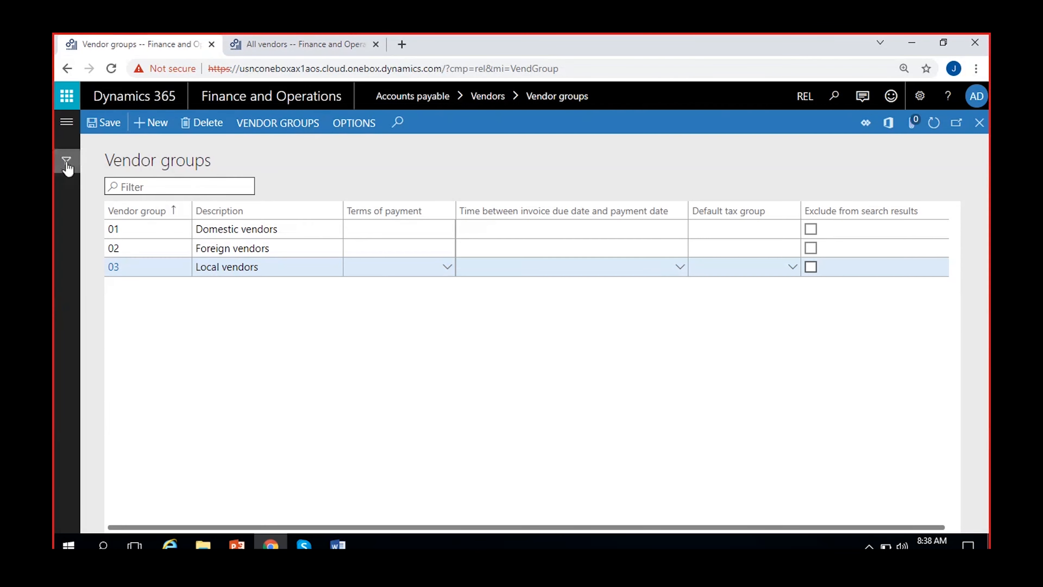
click(67, 135)
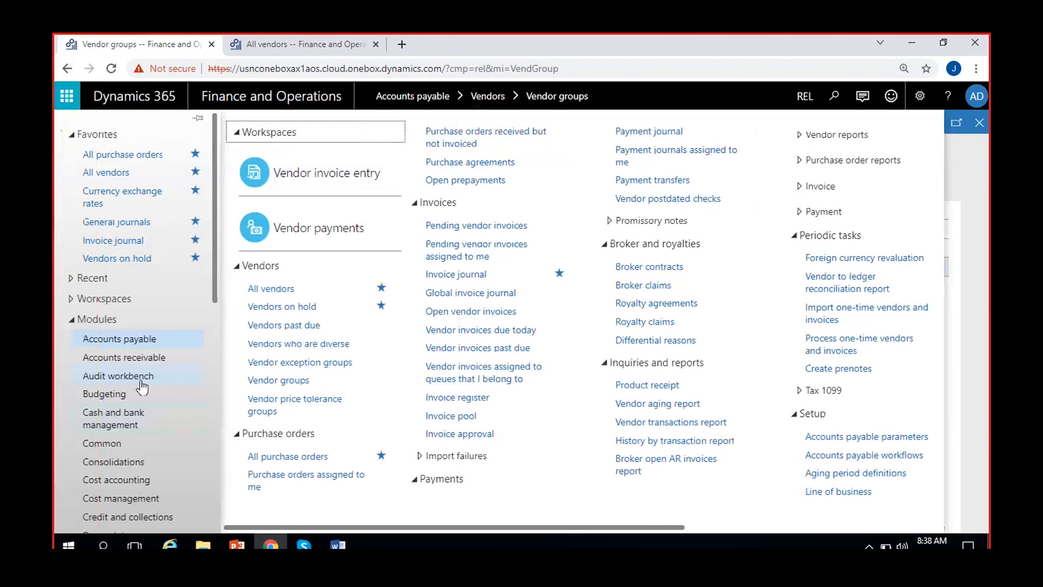
scroll(451, 530, right, 5)
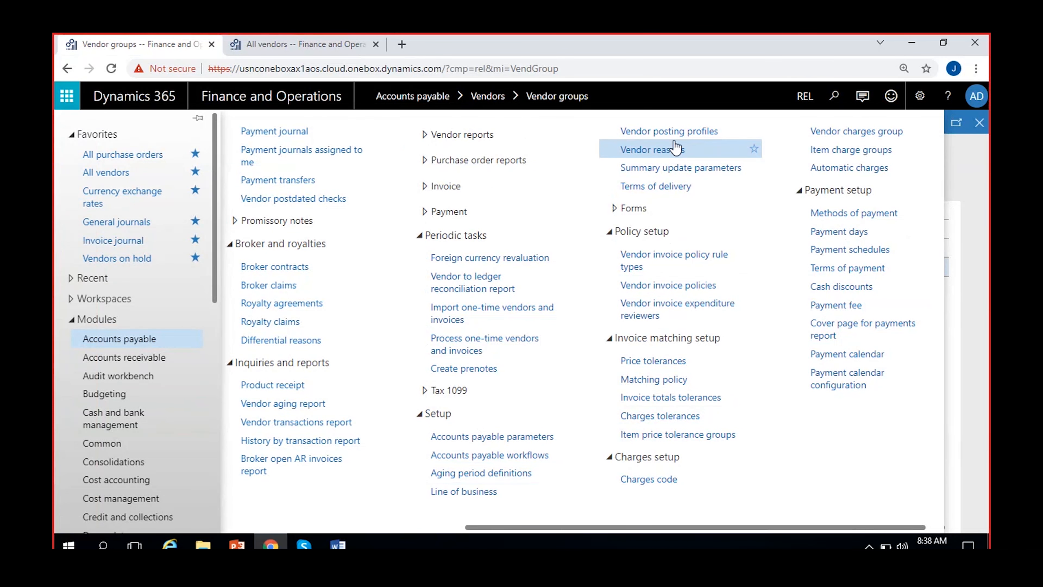
click(482, 437)
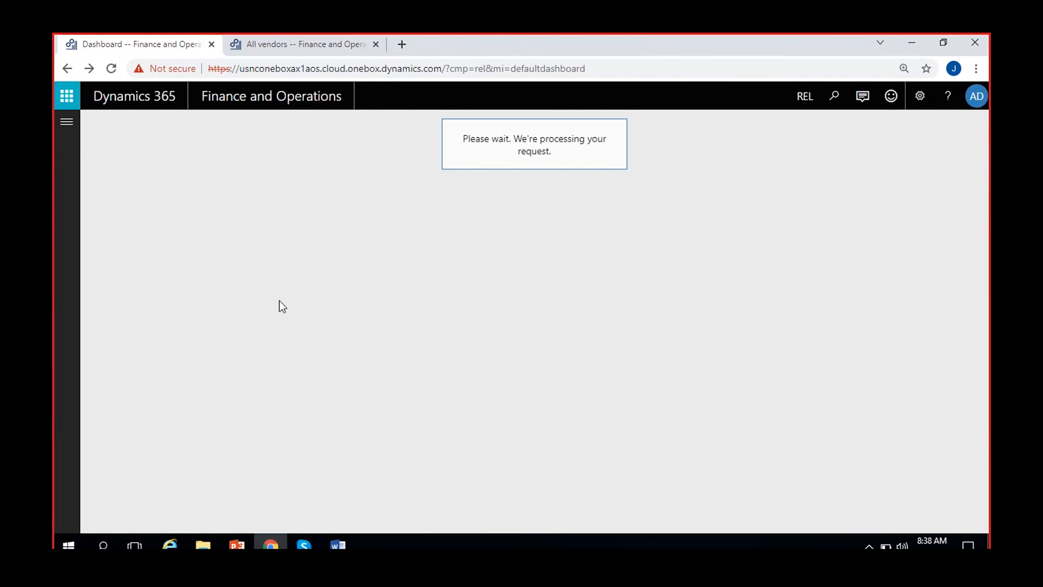
click(300, 43)
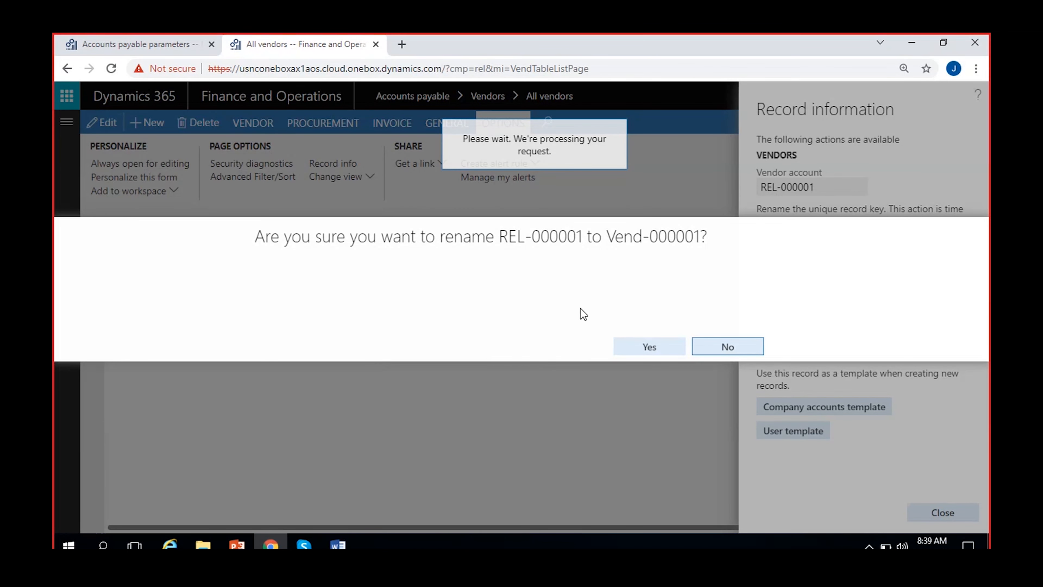
- Open the number sequence assigned to the Vendor account reference in Accounts payable parameters
click(155, 47)
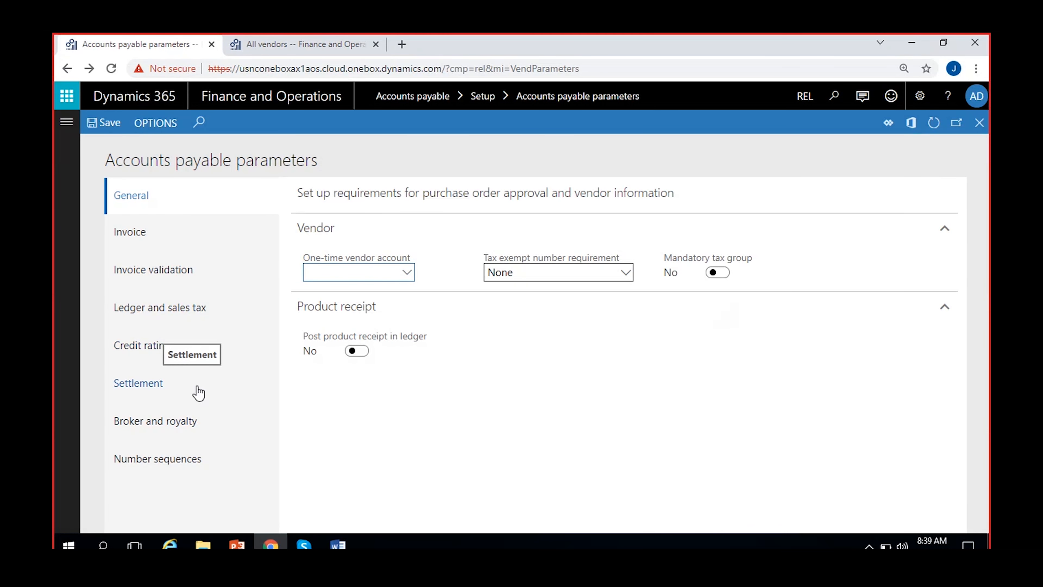
click(180, 462)
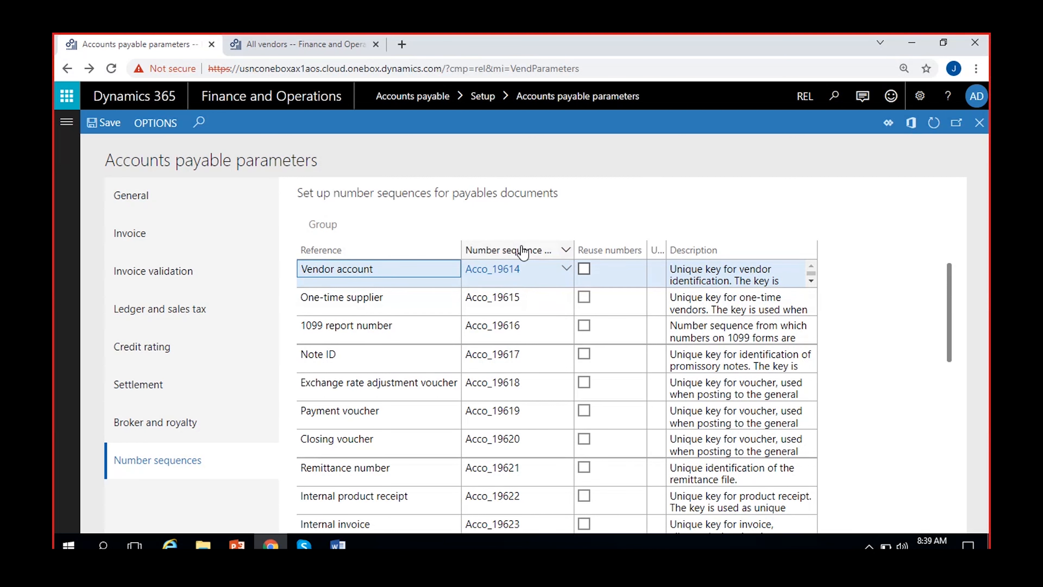
mouse_move(511, 274)
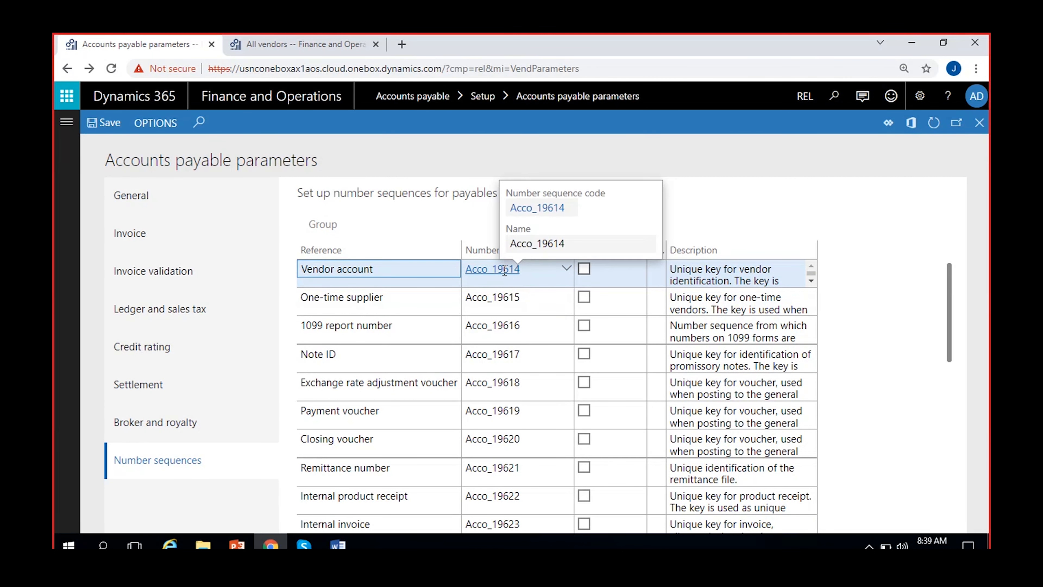
click(503, 271)
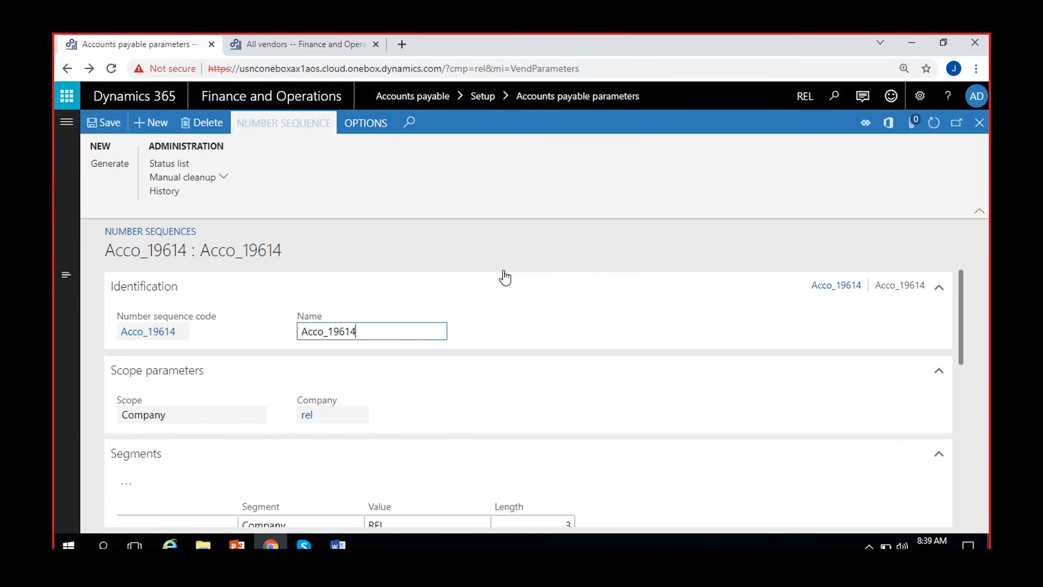
- Remove the Company segment from the vendor account number sequence and set the Constant segment to "Vend-"
scroll(412, 370, down, 2)
scroll(413, 369, down, 3)
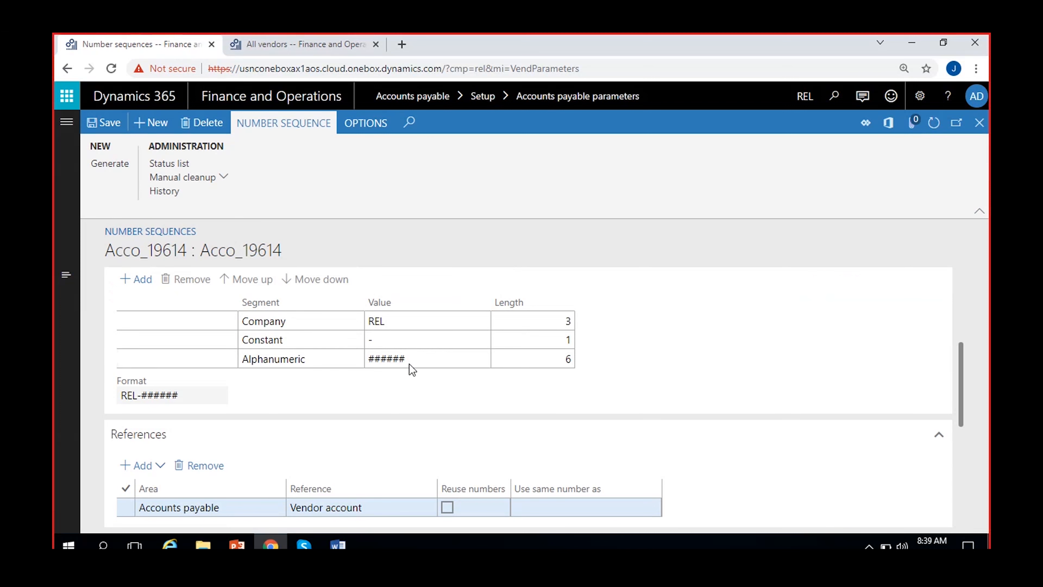
click(409, 321)
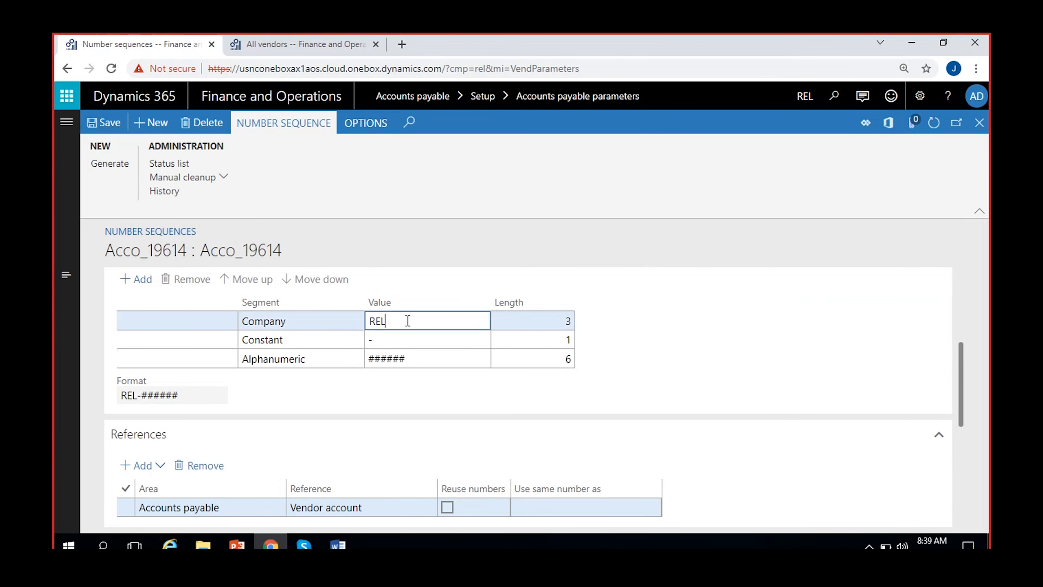
click(186, 280)
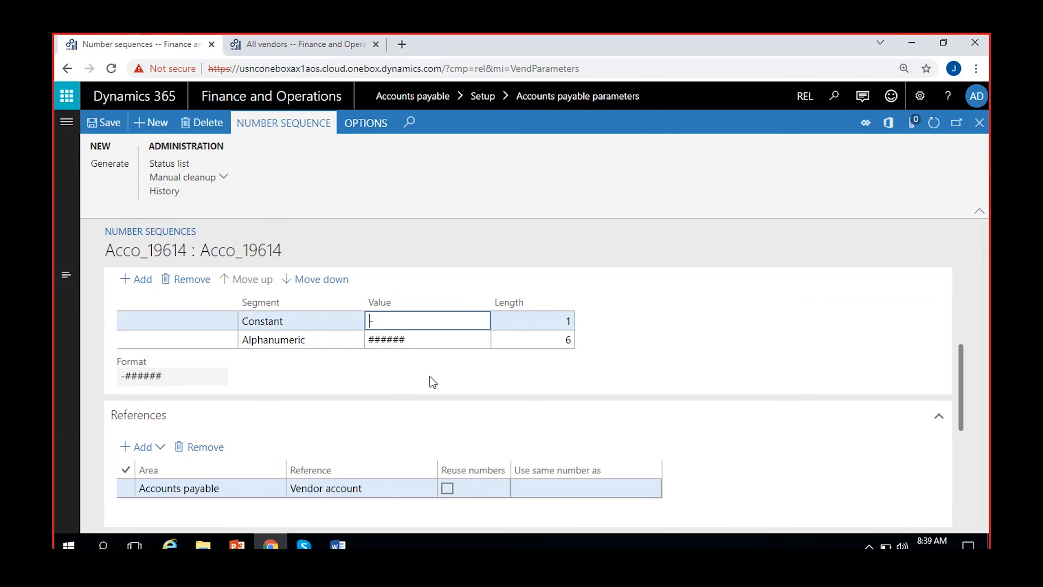
text(Vend)
key(BackSpace)
key(BackSpace)
key(BackSpace)
key(BackSpace)
text(Vend)
- Check Tata company's renamed vendor account in the All vendors list and return to the number sequence
click(302, 46)
drag(212, 291, 73, 322)
click(152, 329)
drag(201, 293, 78, 332)
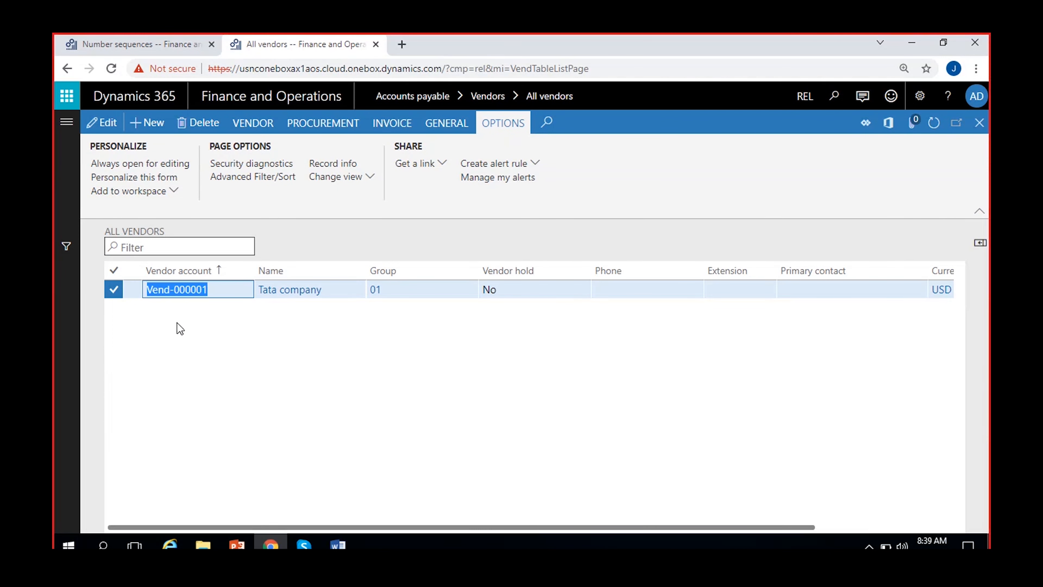
click(266, 308)
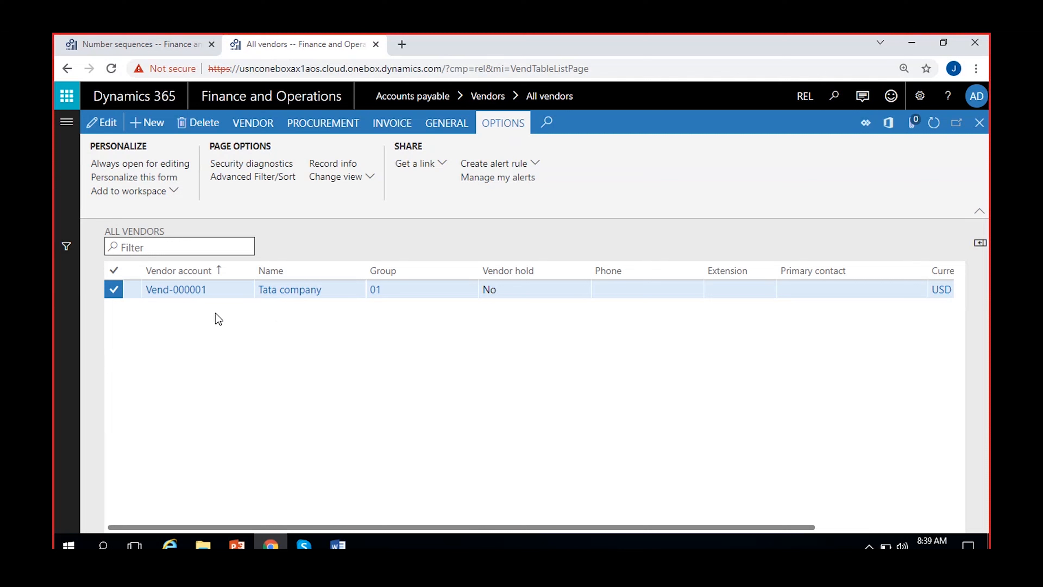
click(152, 44)
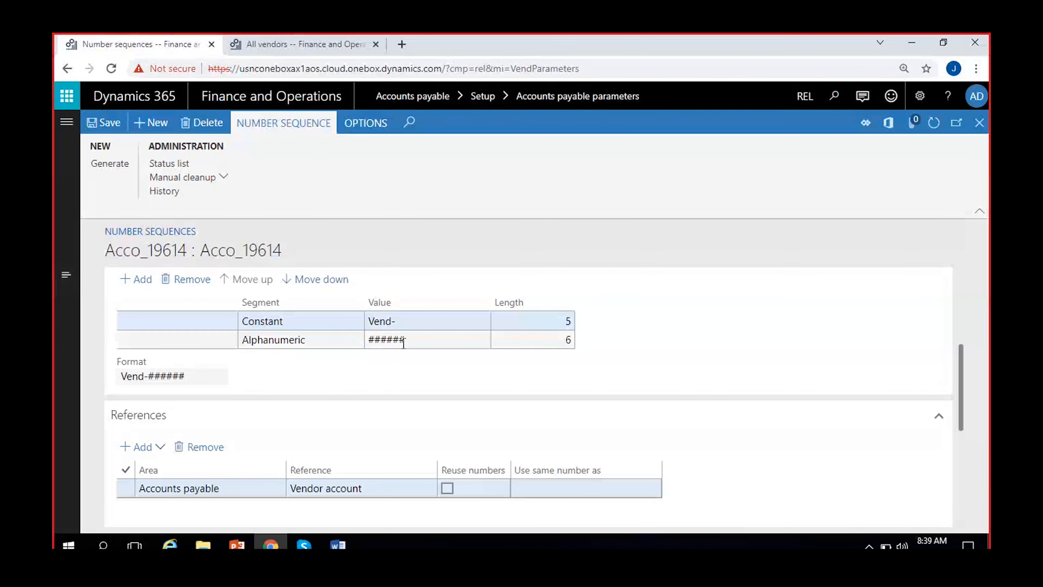
- Set the vendor account sequence's next number to 2 and turn on Continuous numbering
scroll(312, 408, down, 5)
click(322, 473)
text(2)
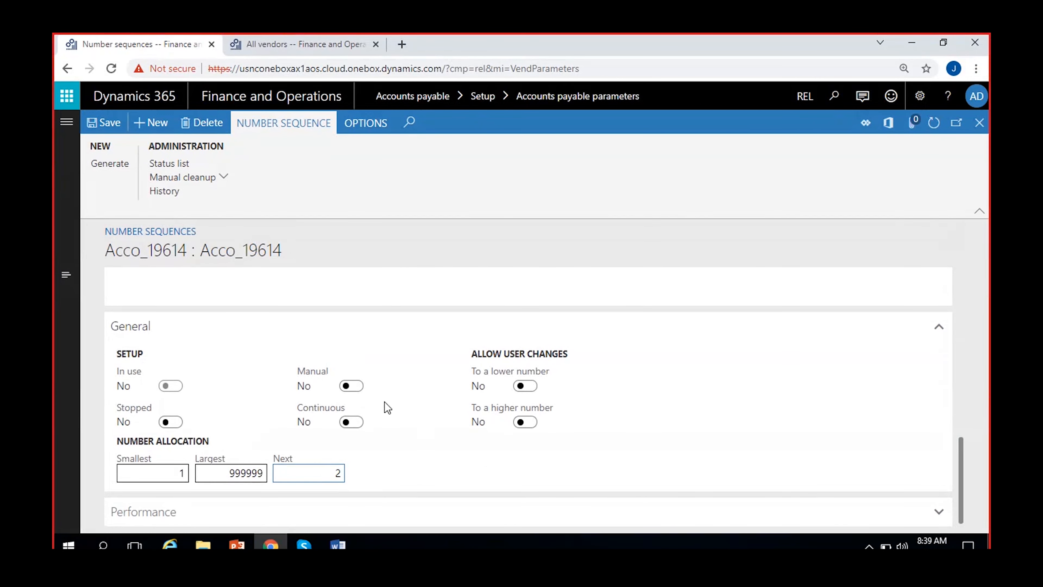
click(352, 423)
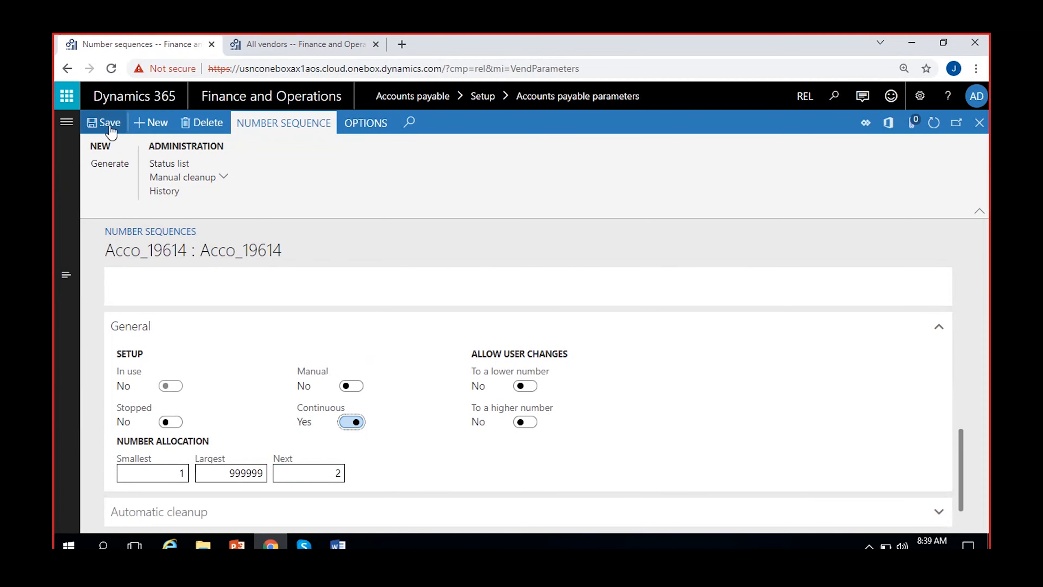
- Compare the existing account in the All vendors list with the number sequence's format and number allocation
click(236, 49)
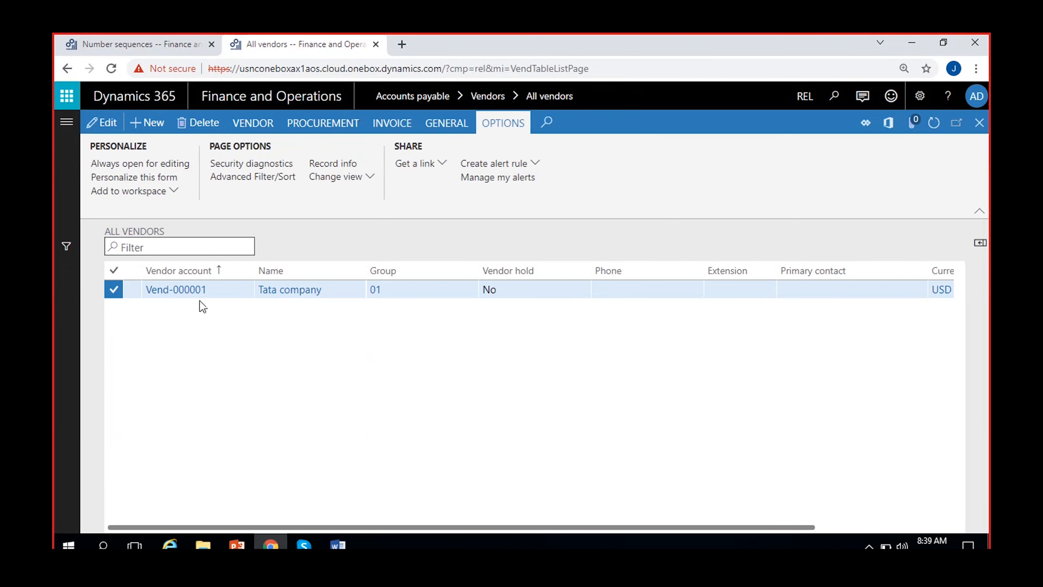
click(148, 37)
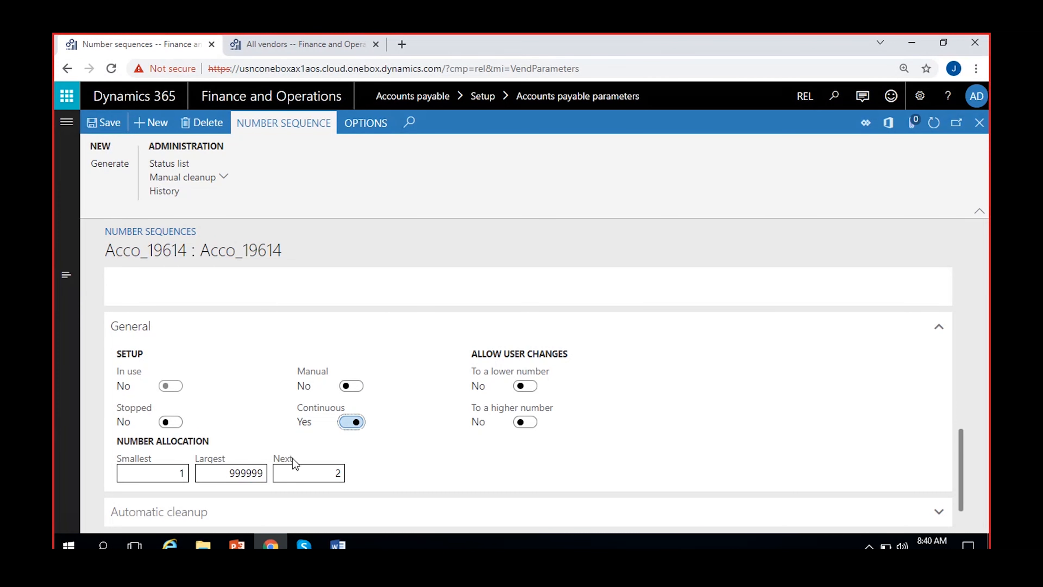
scroll(351, 417, up, 5)
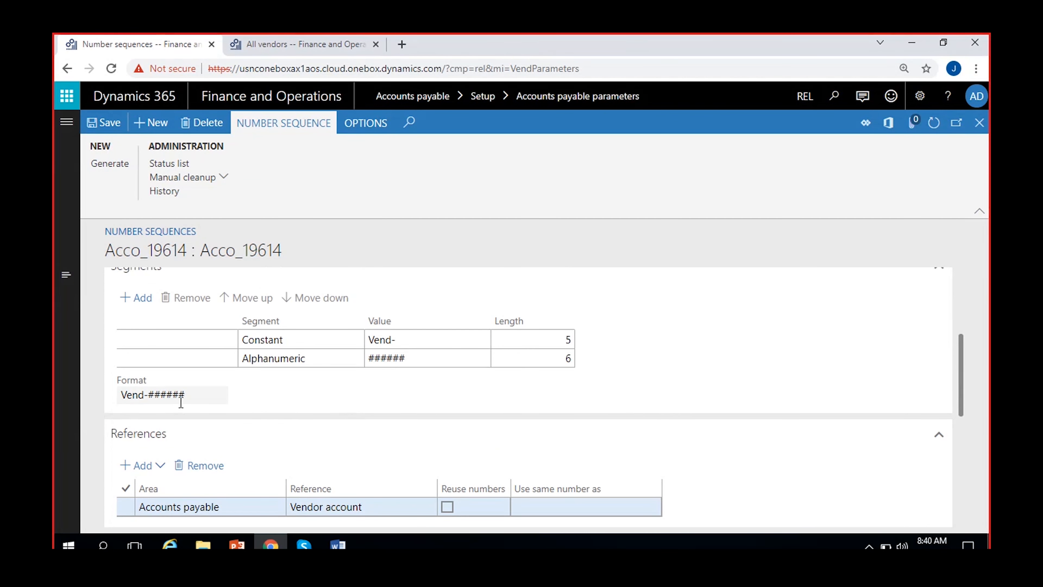
drag(179, 399, 118, 400)
scroll(338, 406, down, 1)
scroll(338, 407, down, 3)
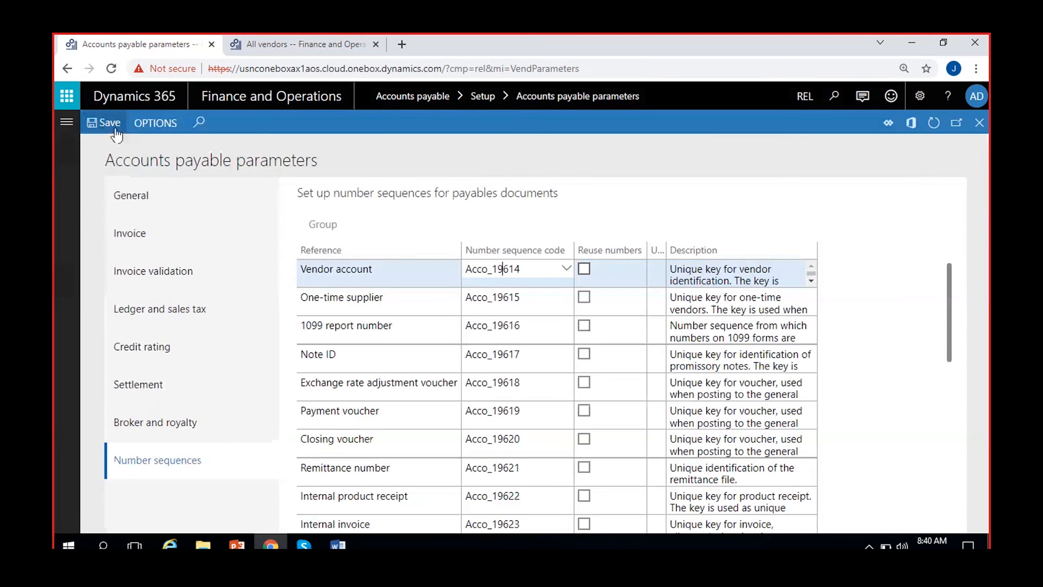
- Save the Accounts payable parameters and start a new vendor record in the All vendors list
click(110, 124)
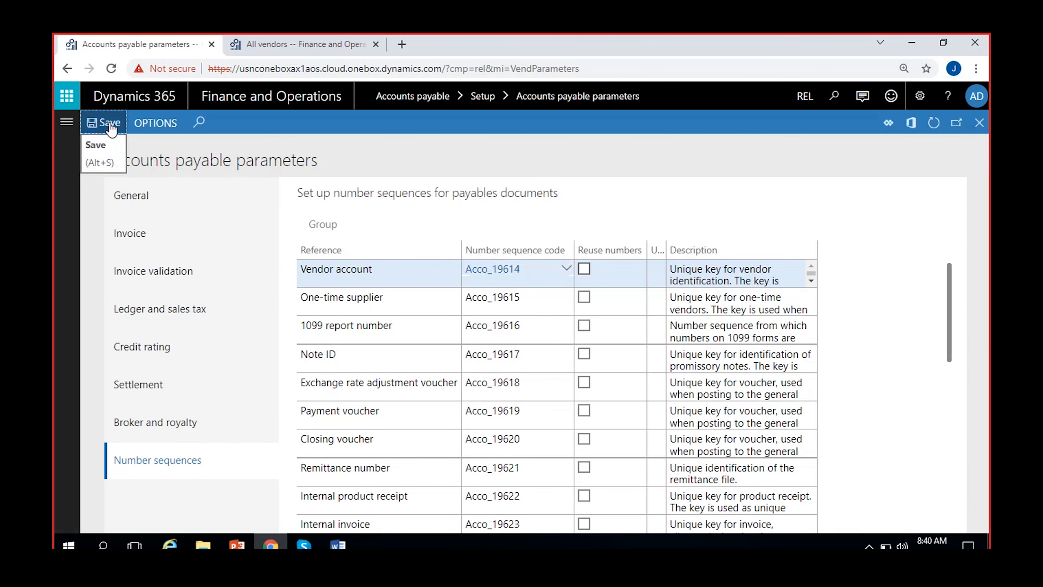
click(265, 43)
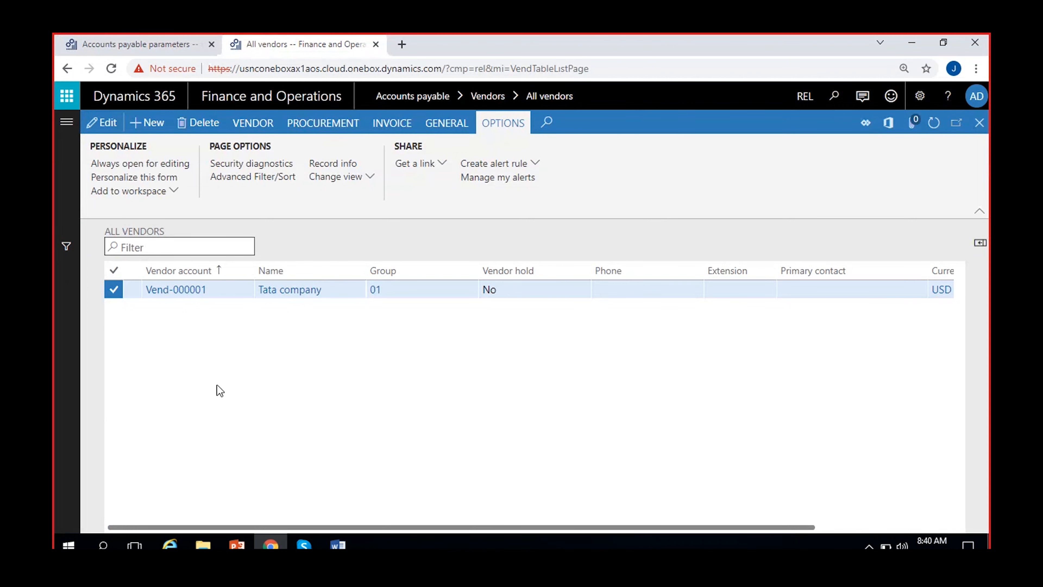
click(154, 123)
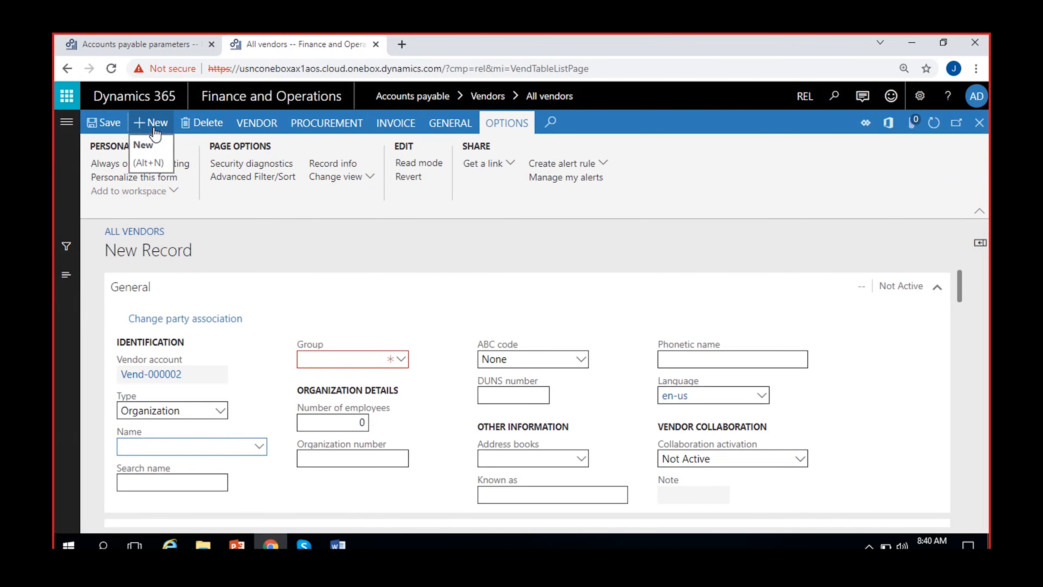
click(201, 376)
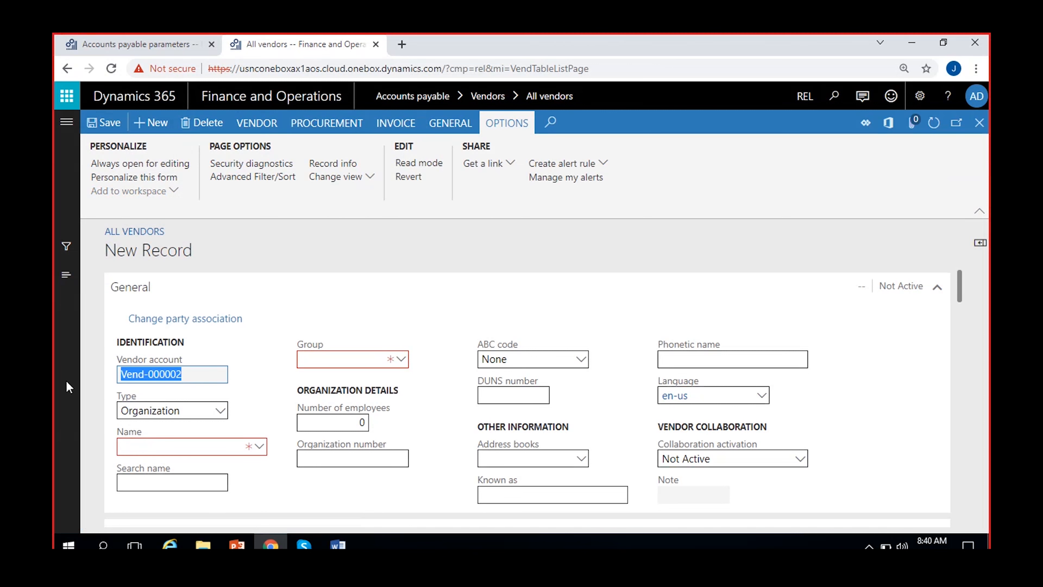
click(233, 373)
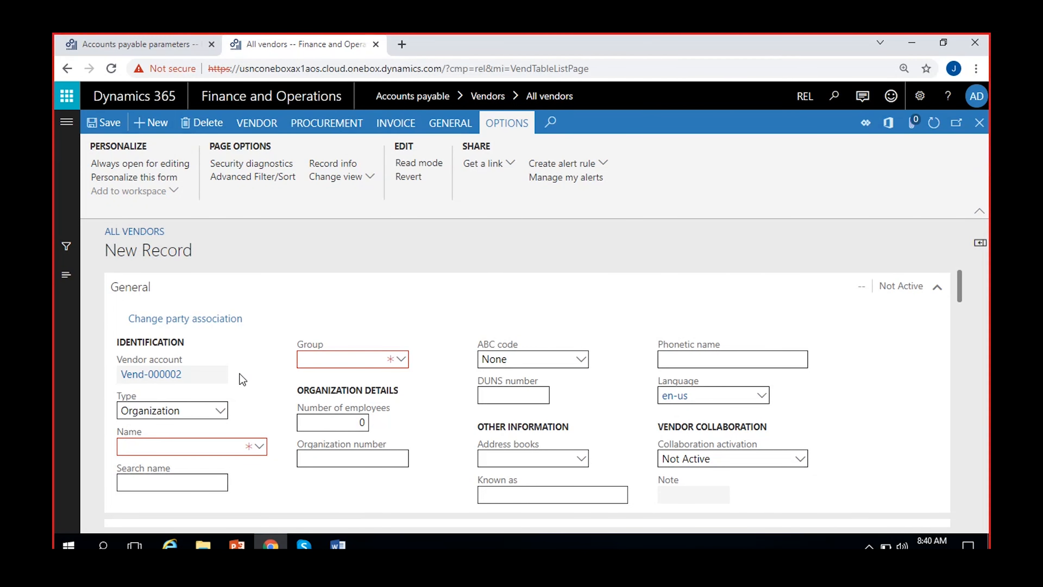
- Review the new vendor record's sections, from General through Invoice and delivery to Payment
click(163, 447)
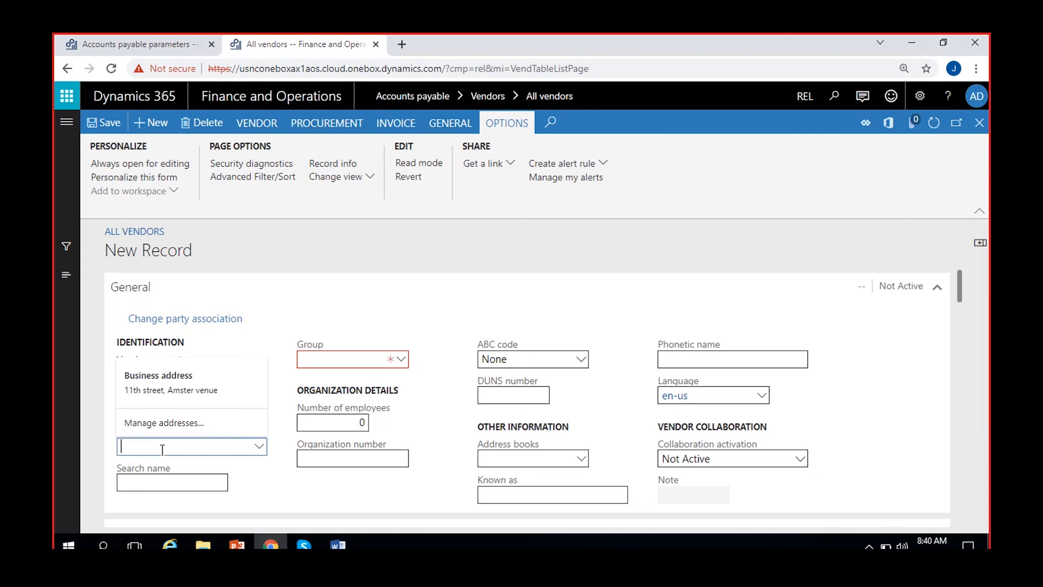
click(254, 469)
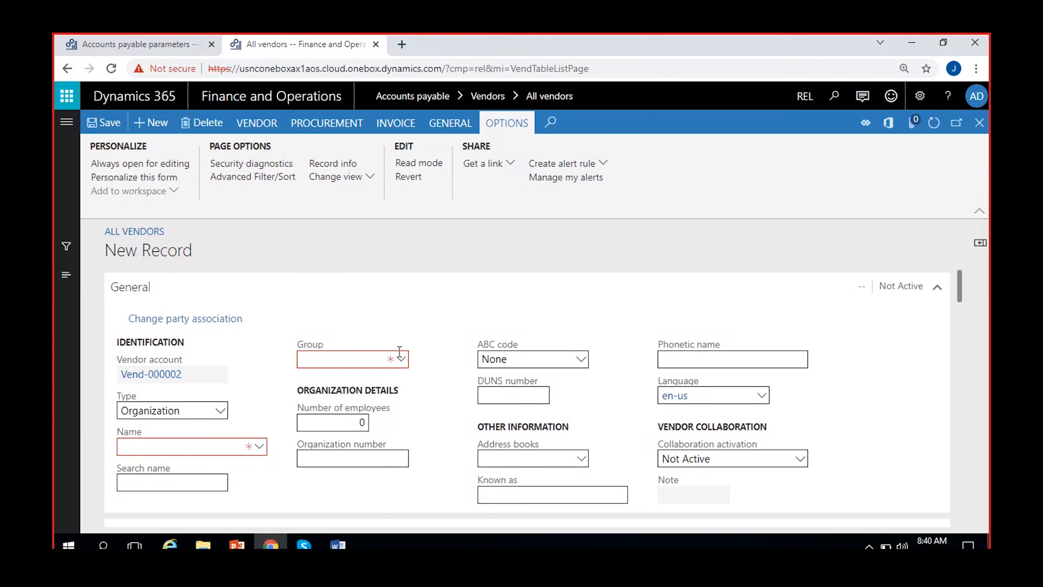
scroll(277, 420, down, 5)
scroll(277, 419, up, 3)
scroll(279, 419, down, 10)
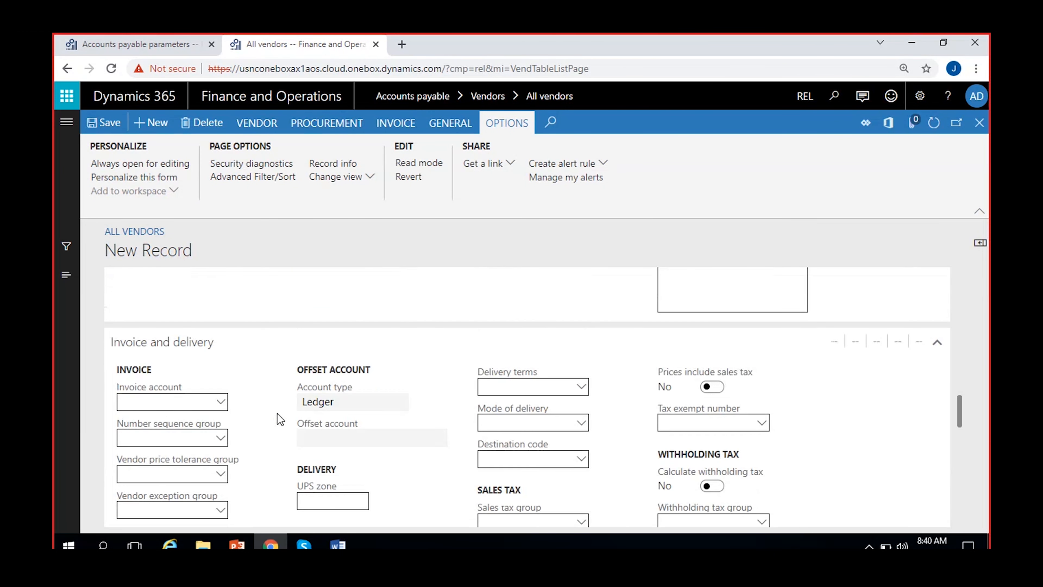
scroll(278, 418, down, 15)
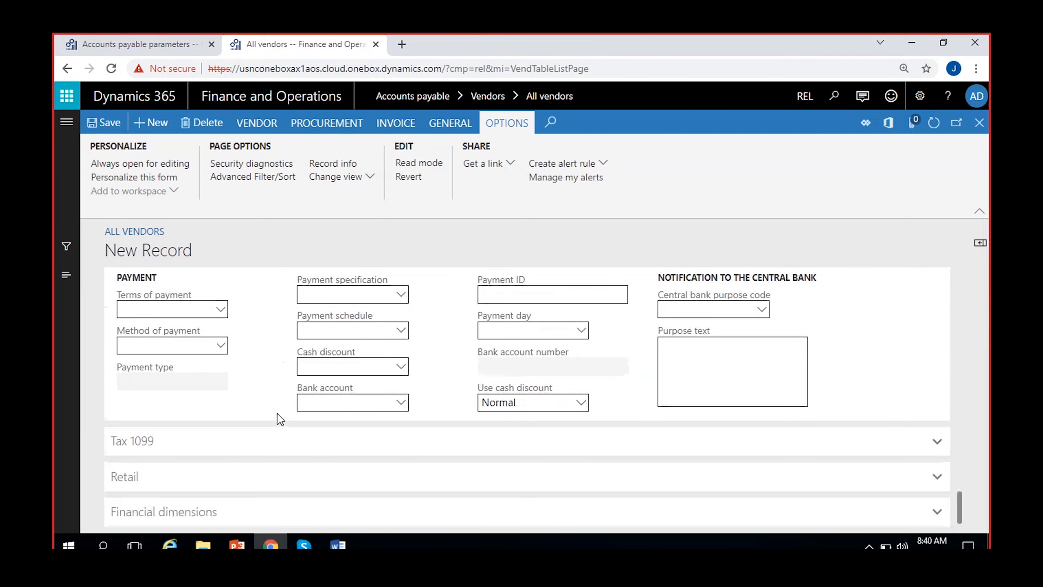
scroll(280, 419, up, 12)
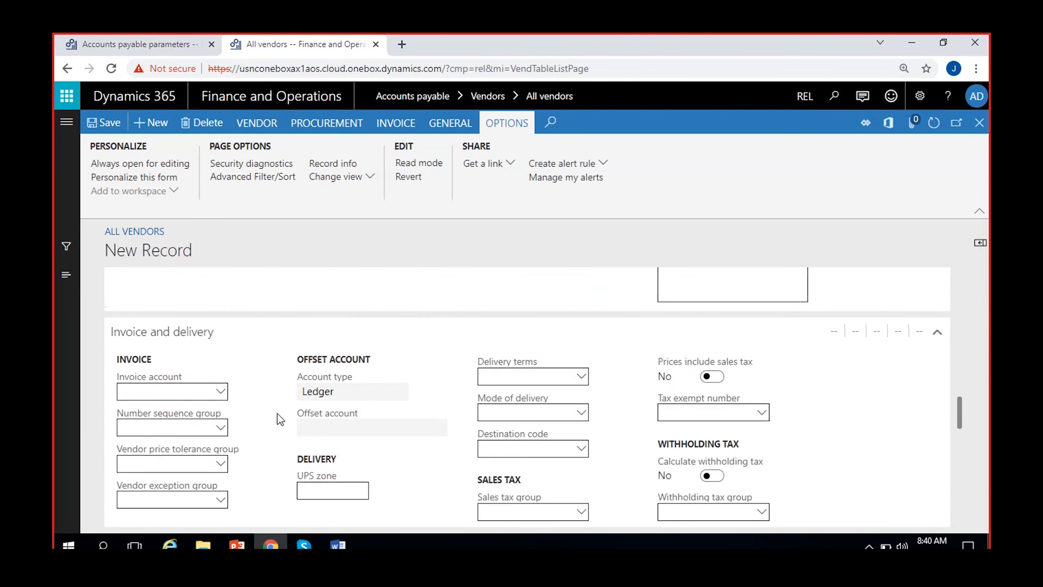
scroll(279, 420, up, 15)
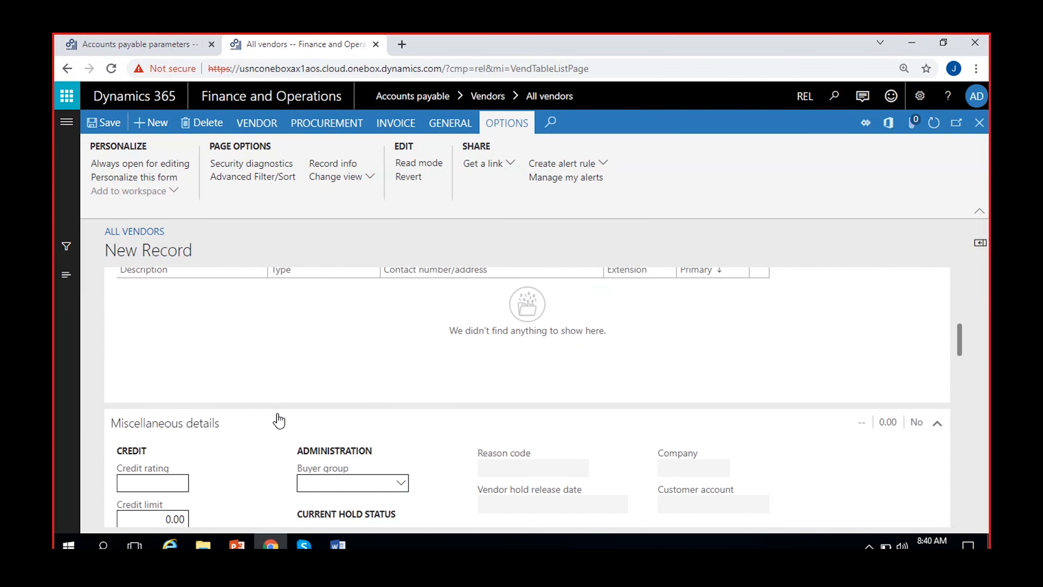
scroll(280, 420, up, 2)
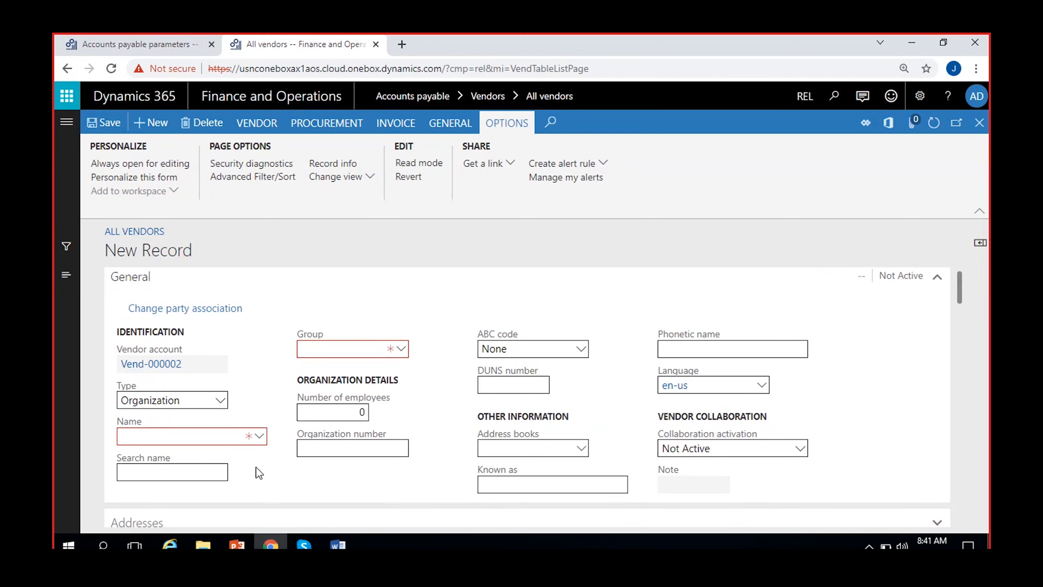
- Name the new vendor General electric, assign it to vendor group 02 (Foreign vendors), and save the record
click(197, 440)
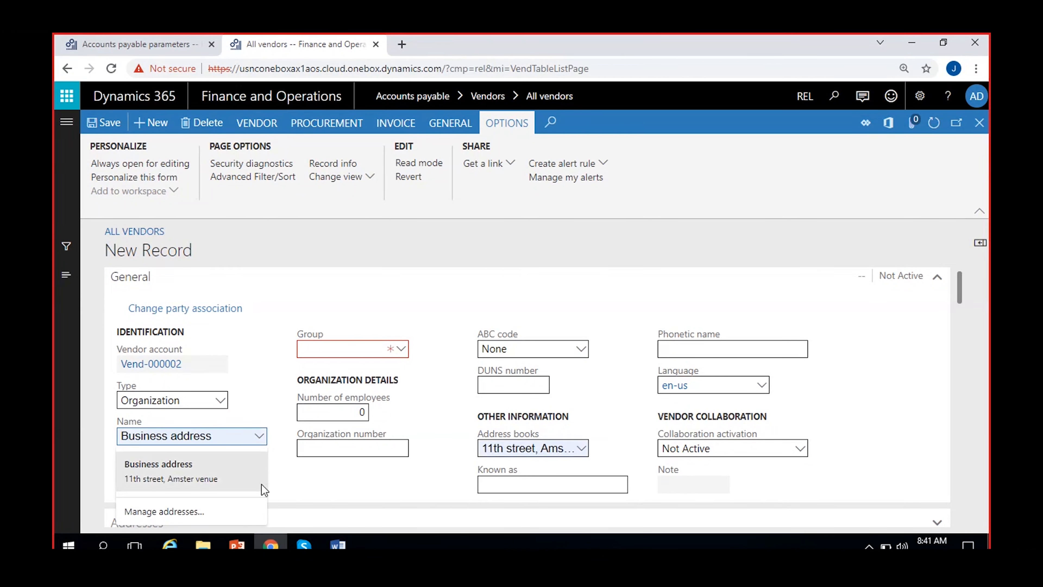
click(297, 485)
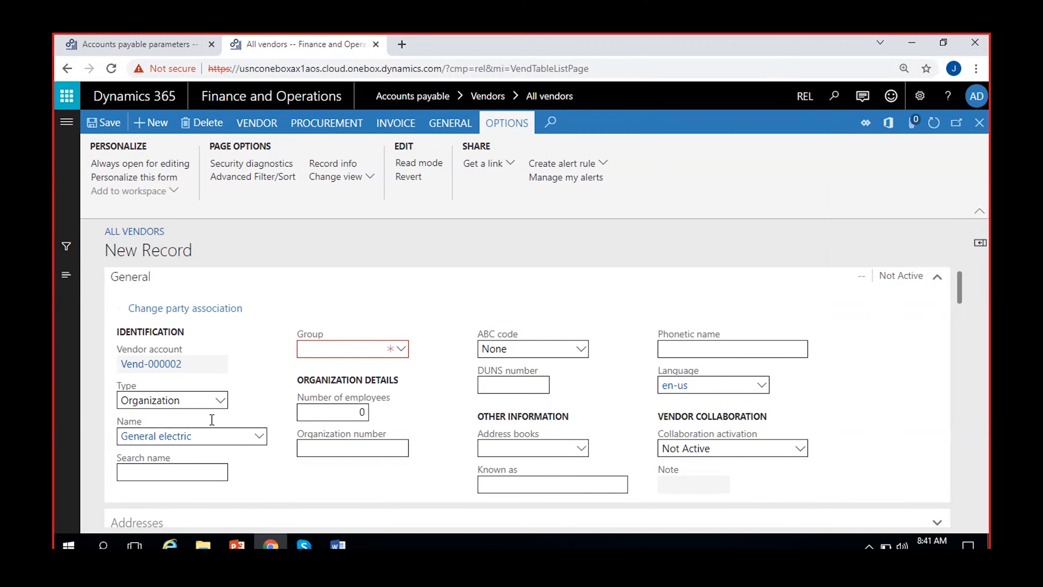
click(402, 349)
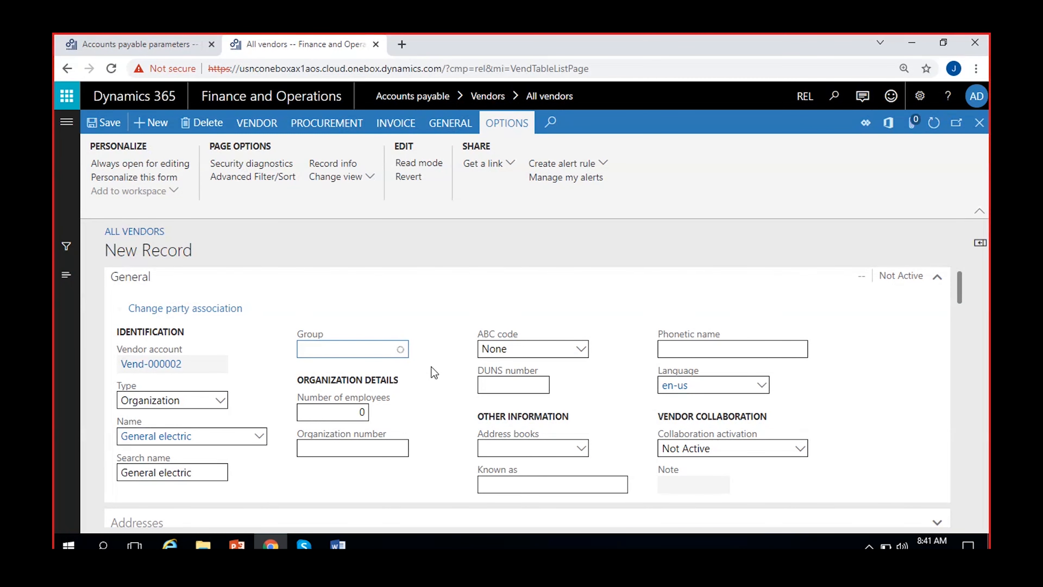
click(399, 349)
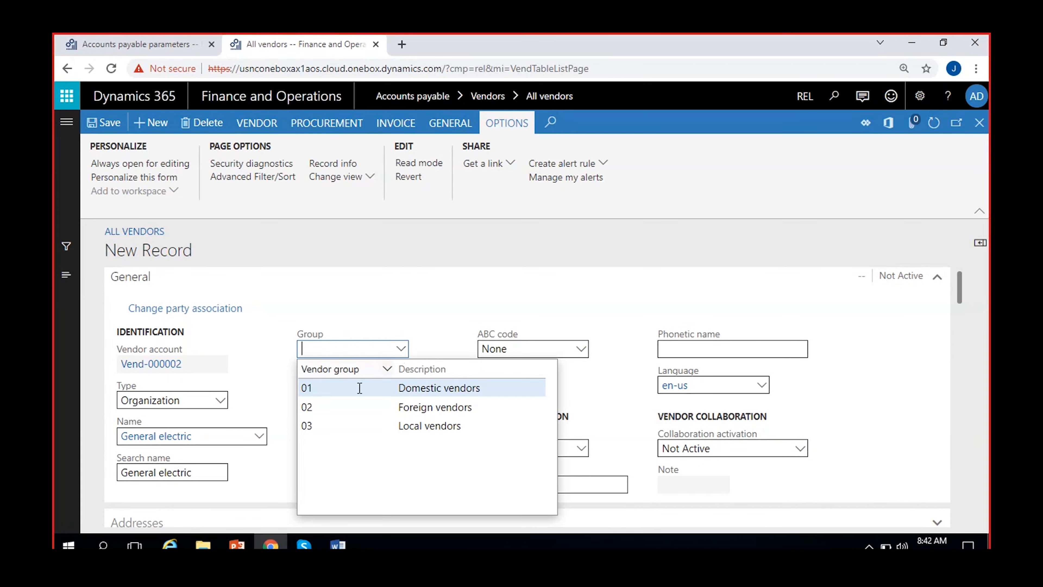
click(368, 406)
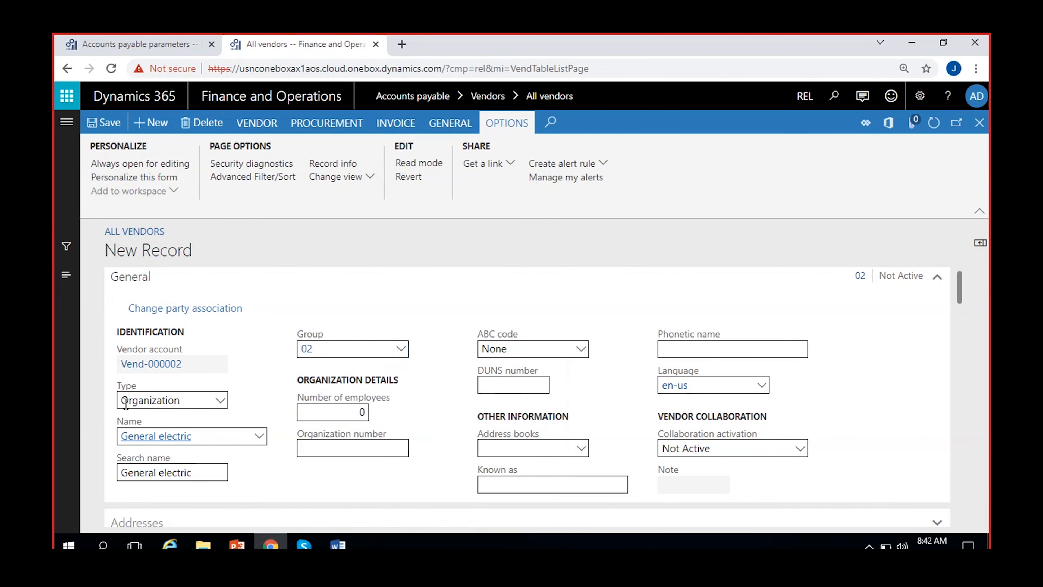
click(106, 125)
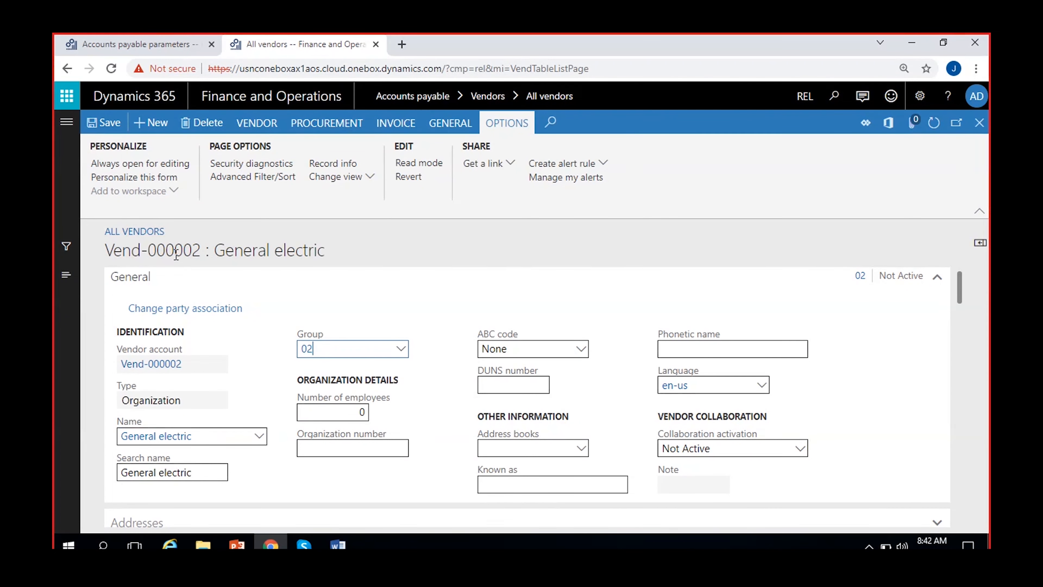
drag(106, 249, 360, 255)
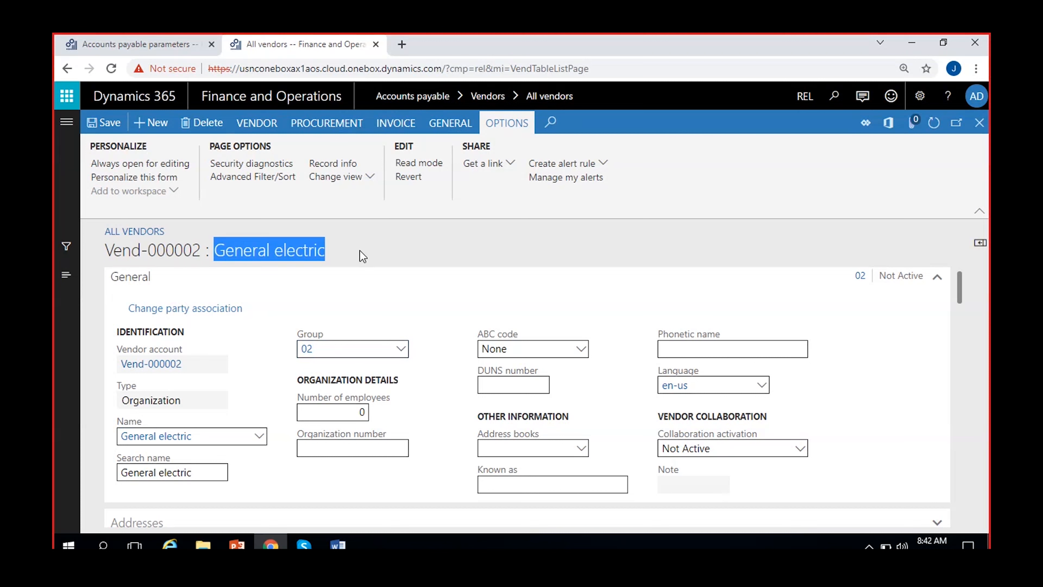
- Review the saved General electric record's General, Addresses and Contact information sections
click(359, 250)
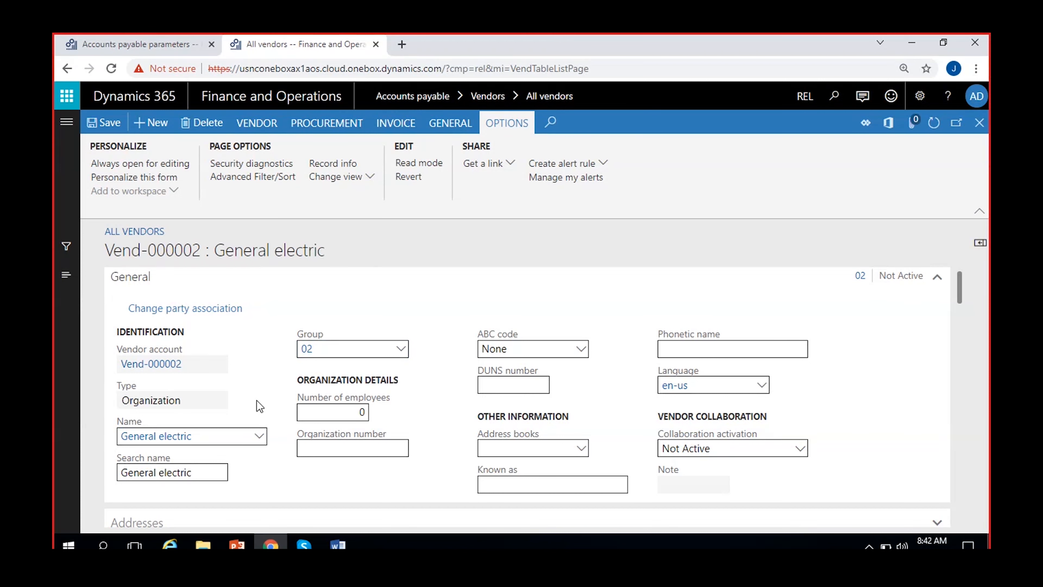
scroll(263, 402, down, 10)
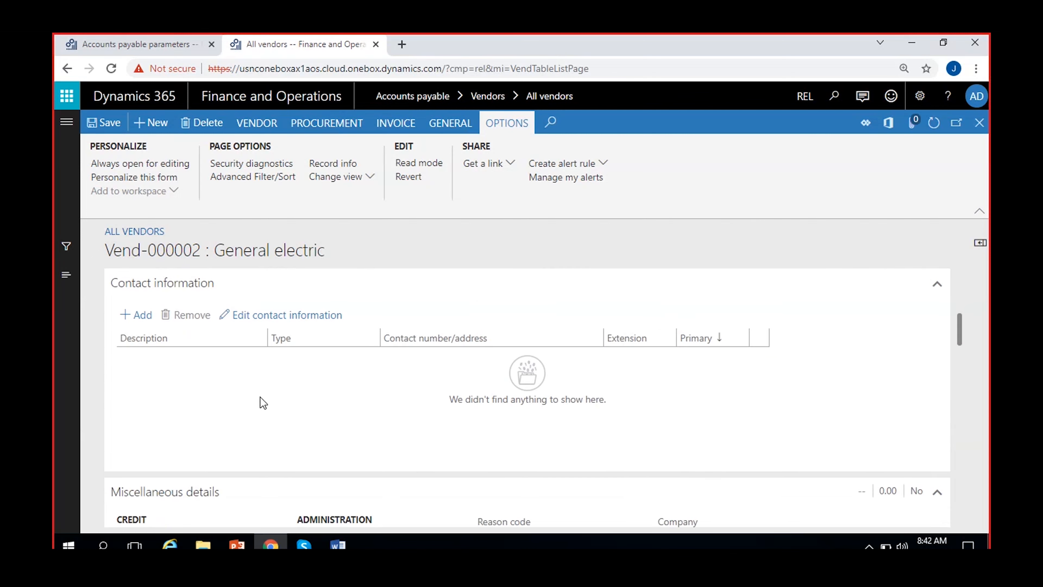
scroll(290, 391, up, 6)
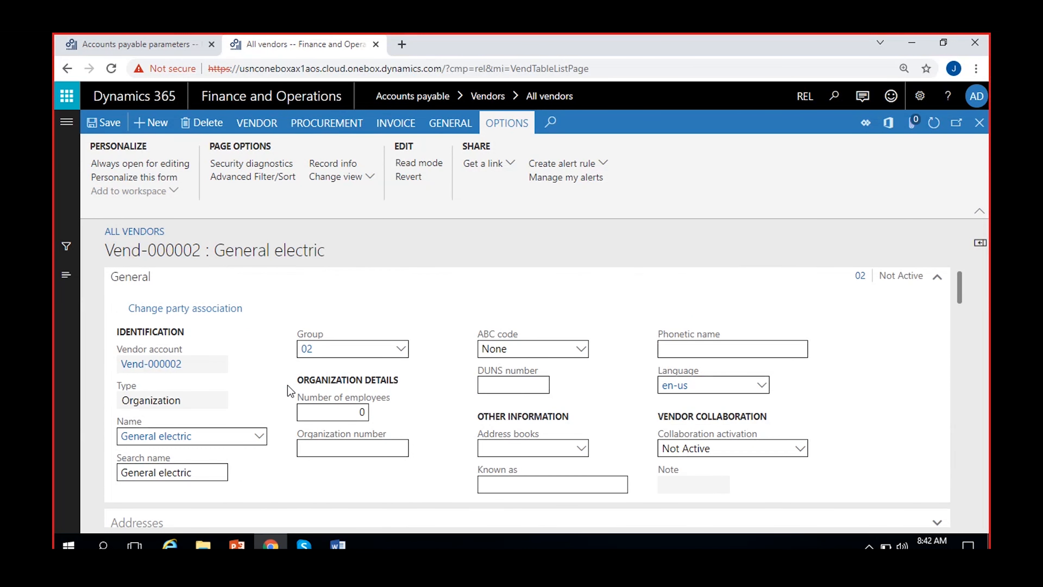
scroll(282, 444, down, 3)
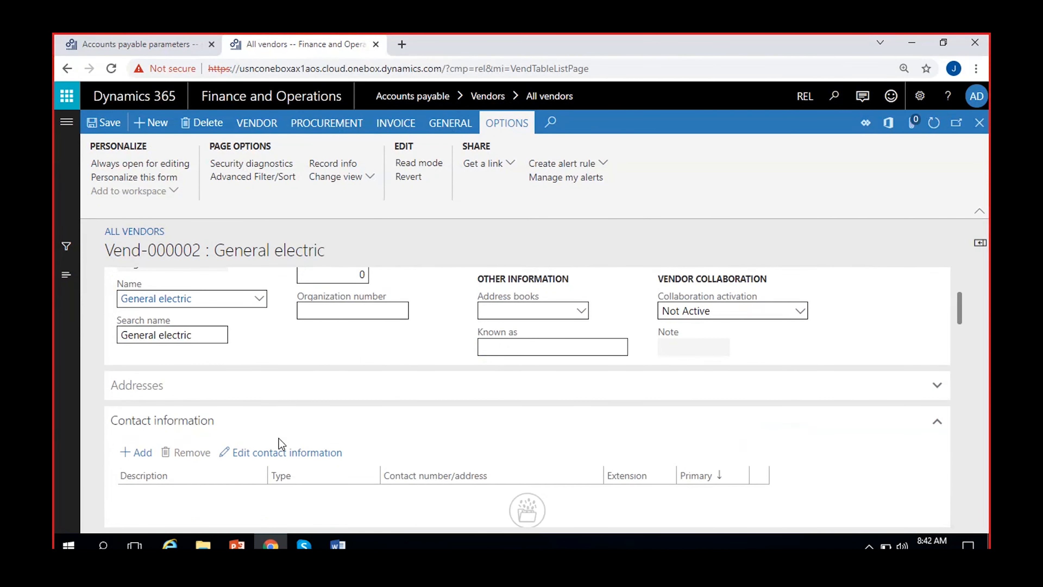
scroll(281, 444, up, 3)
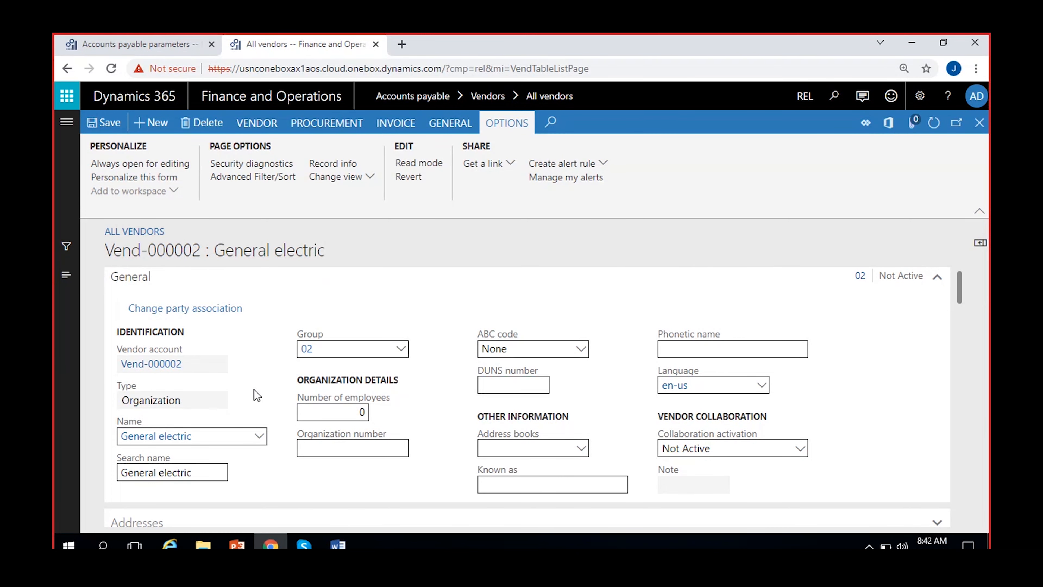
- Switch to the Word course outline, highlight the topics in brackets under Create new vendors, and return to the vendor record
click(338, 545)
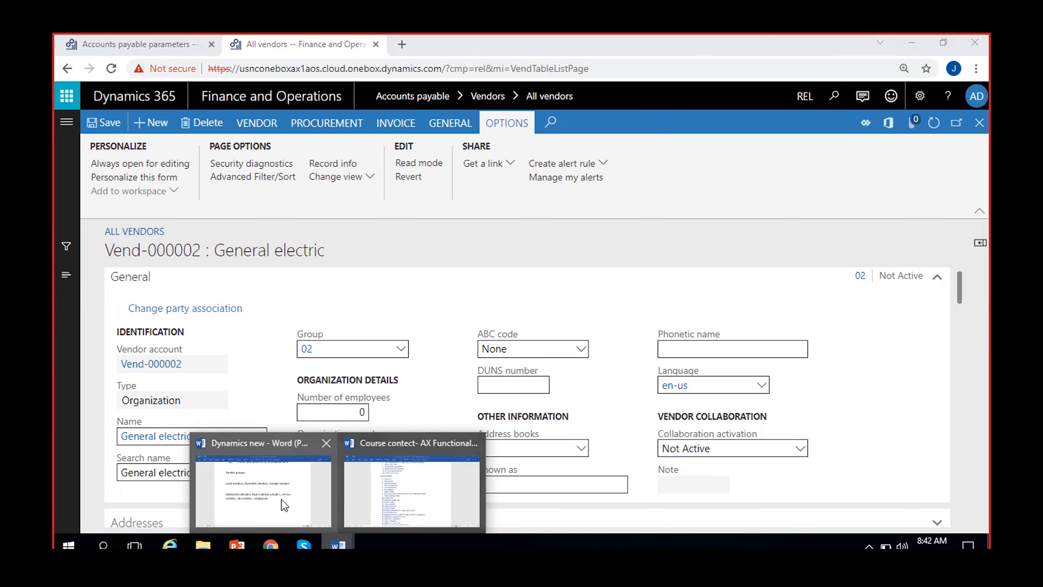
click(364, 501)
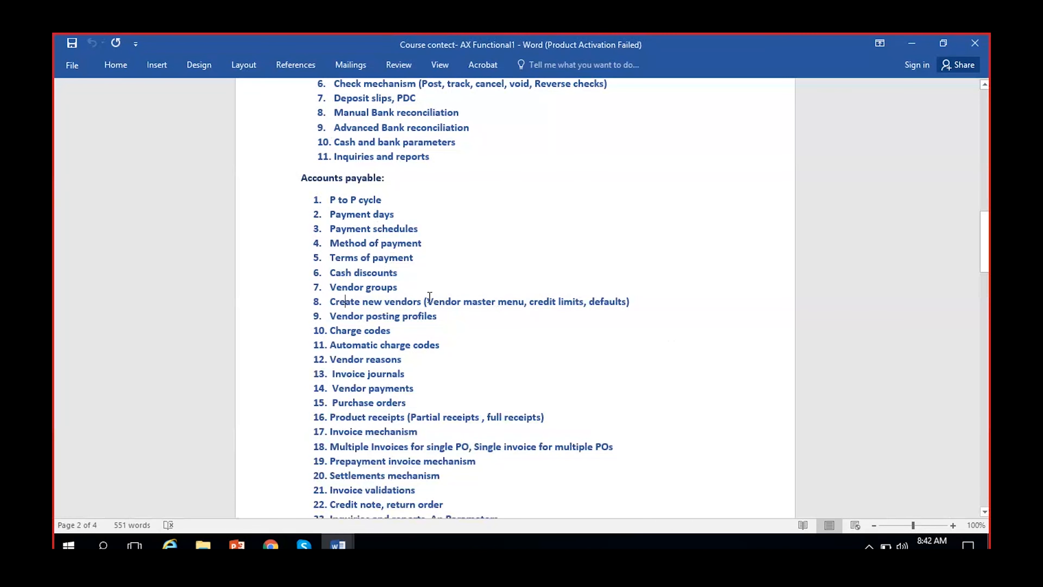
drag(427, 298, 624, 308)
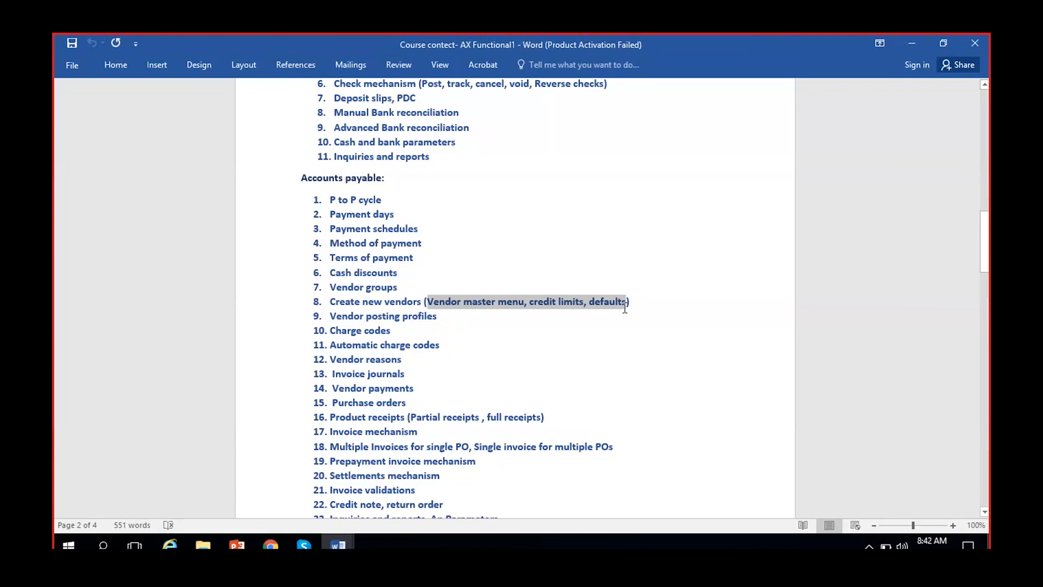
click(910, 44)
- Review the General electric vendor's Miscellaneous details, Purchase order defaults and Payment sections
scroll(469, 395, down, 15)
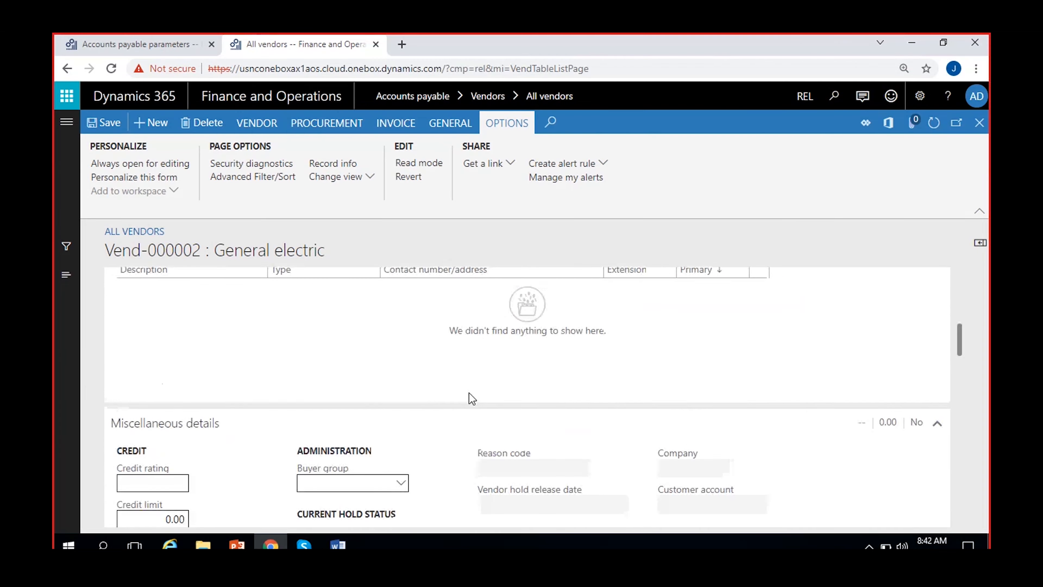
scroll(469, 393, up, 4)
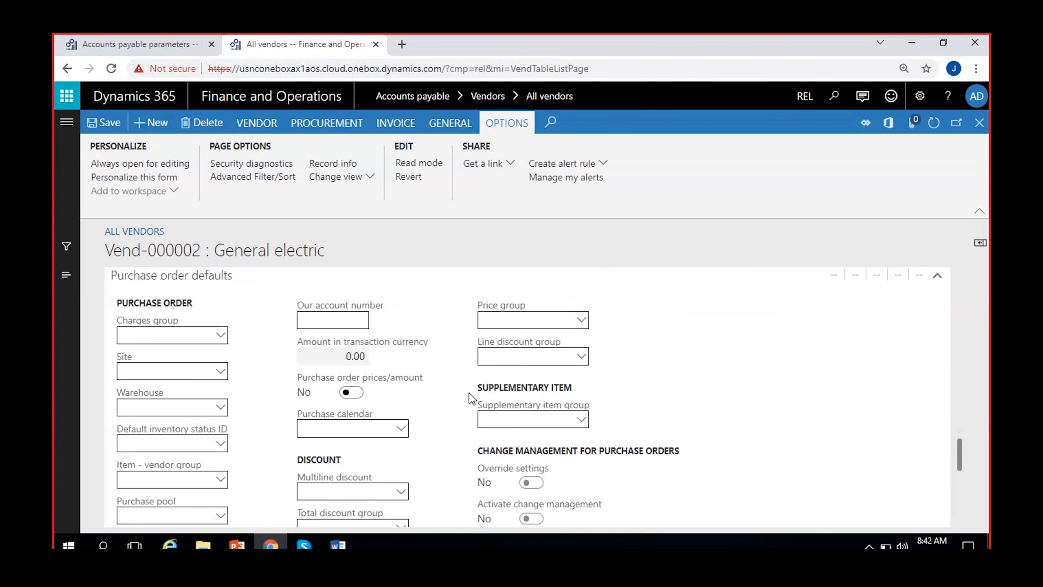
scroll(470, 393, down, 5)
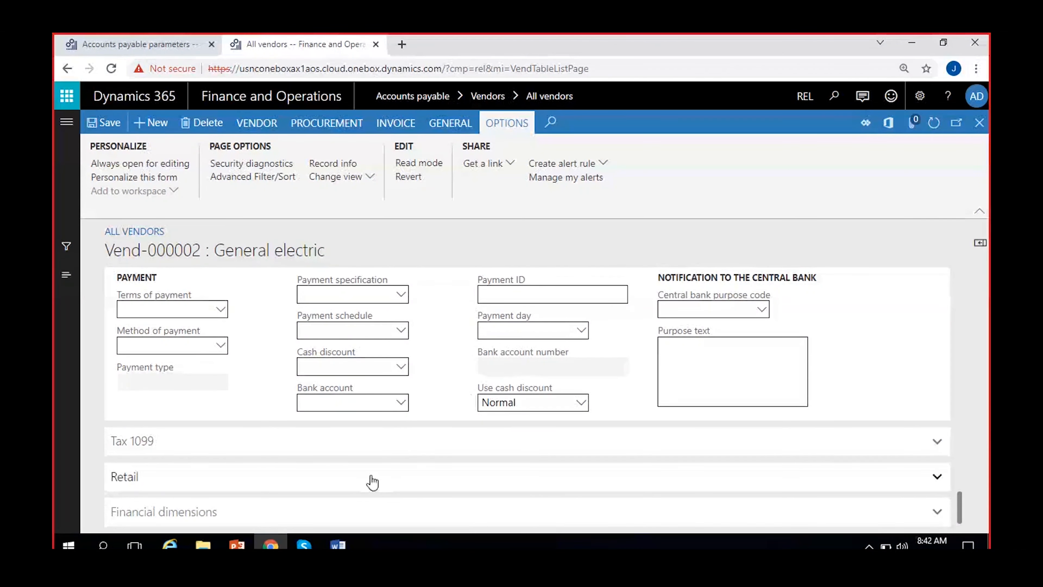
scroll(356, 457, up, 4)
scroll(355, 457, up, 6)
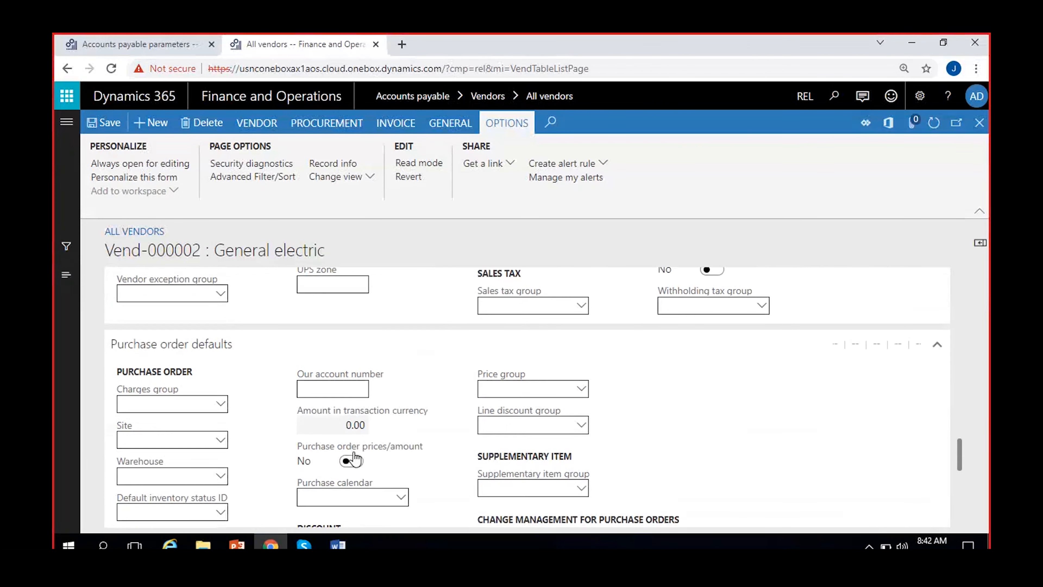
- Set General electric's currency to CAD (Canadian Dollar) in Purchasing demographics and save the vendor record
scroll(354, 452, up, 5)
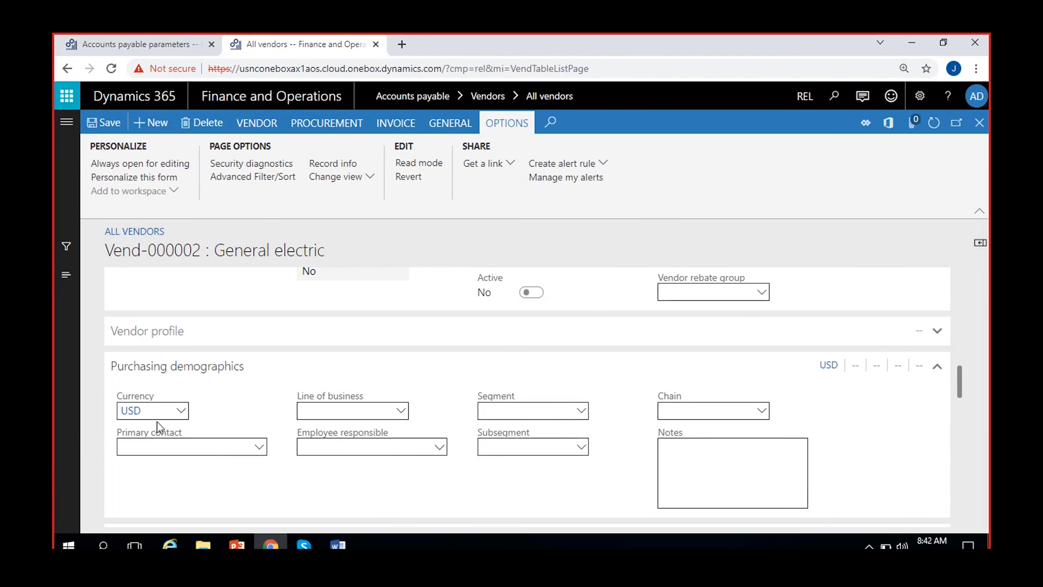
click(156, 409)
key(BackSpace)
click(182, 411)
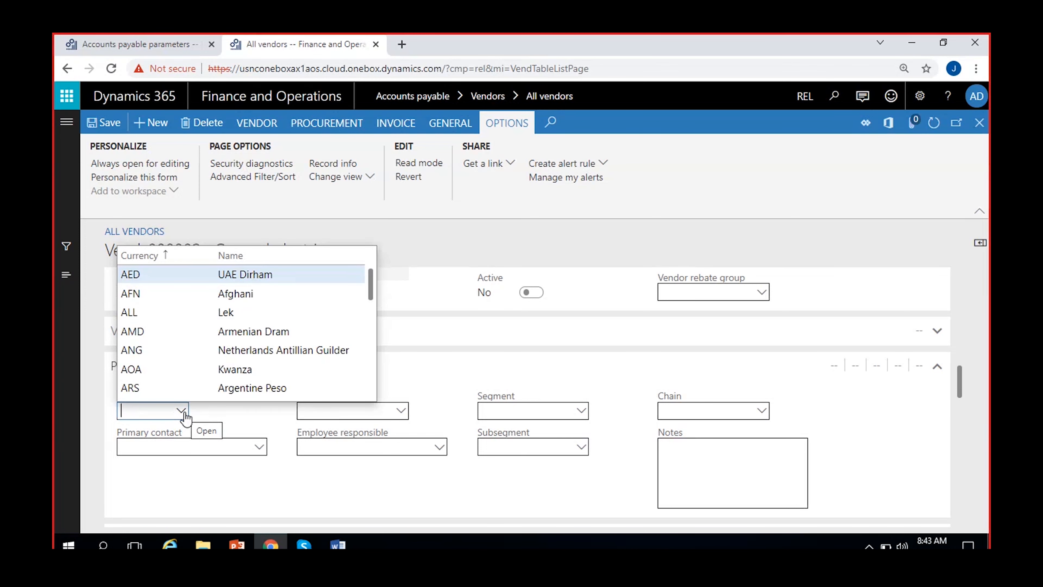
text(cad)
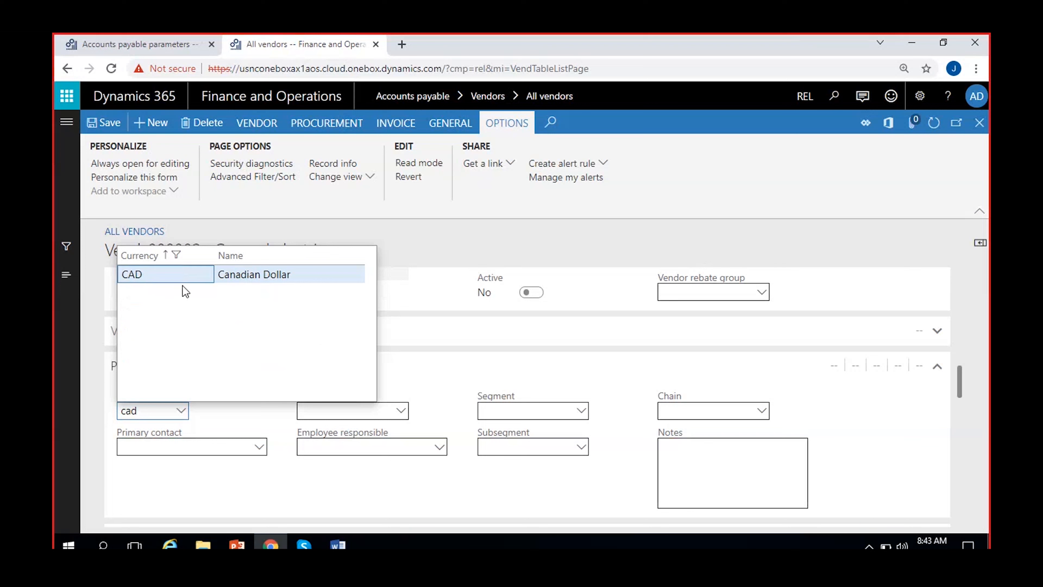
click(183, 274)
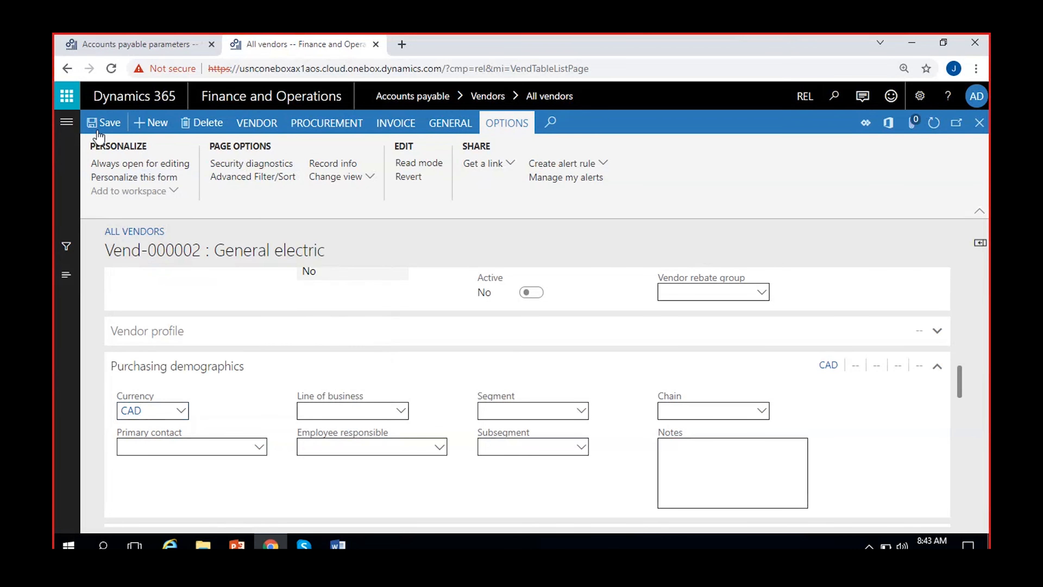
click(103, 122)
- Close the vendor record and compare the groups of General electric and Tata company in the All vendors list
scroll(219, 414, up, 10)
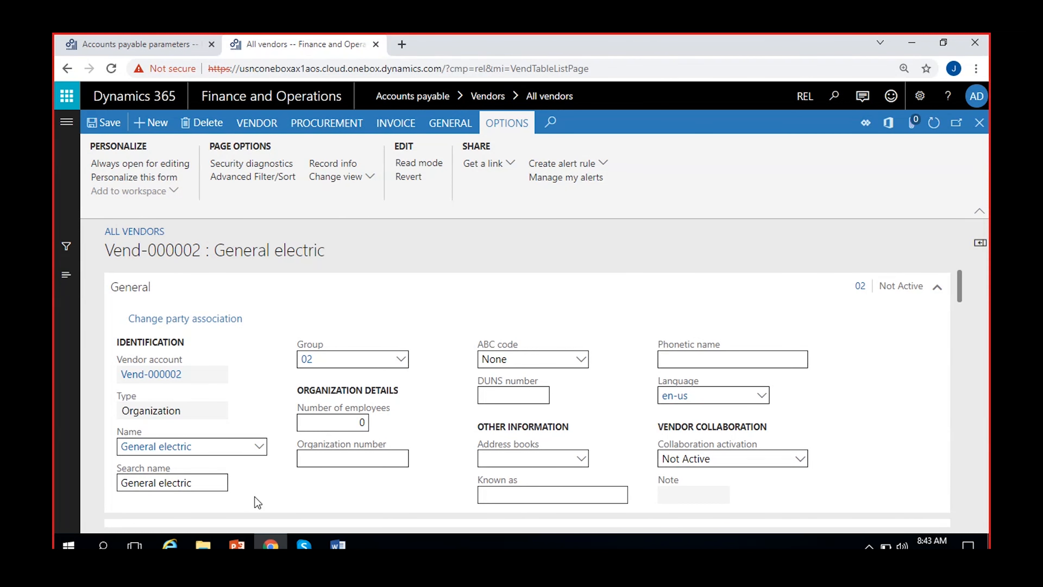
click(980, 123)
click(345, 306)
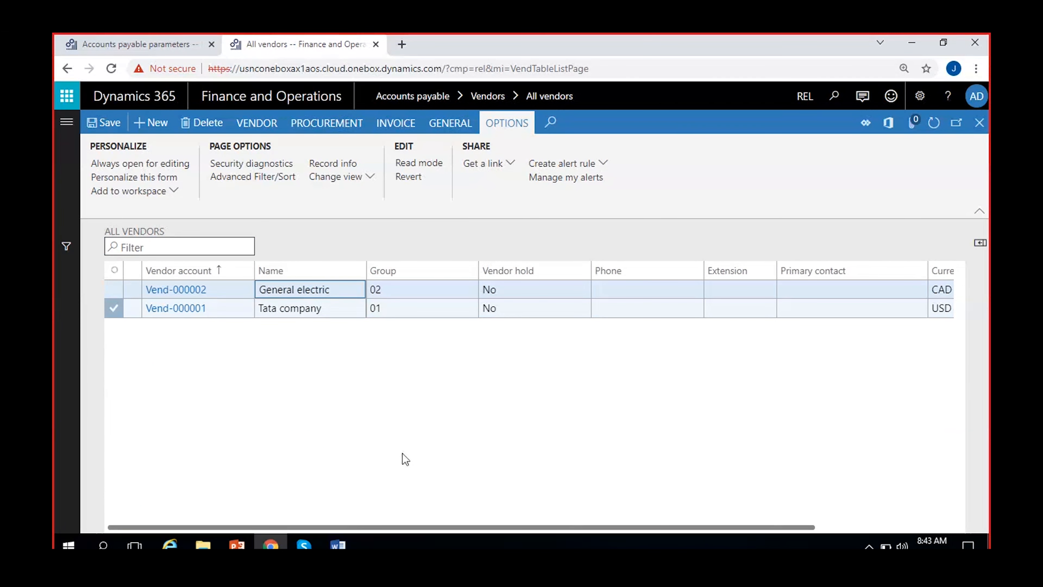
click(405, 307)
click(412, 291)
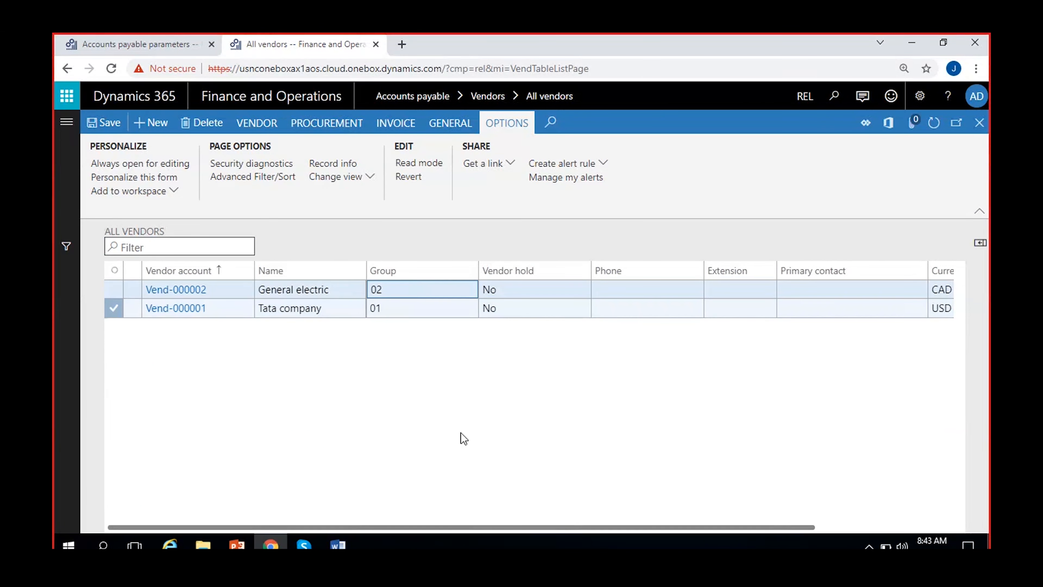
- Filter the All vendors list to groups beginning with 01 and select the matching vendor
click(409, 272)
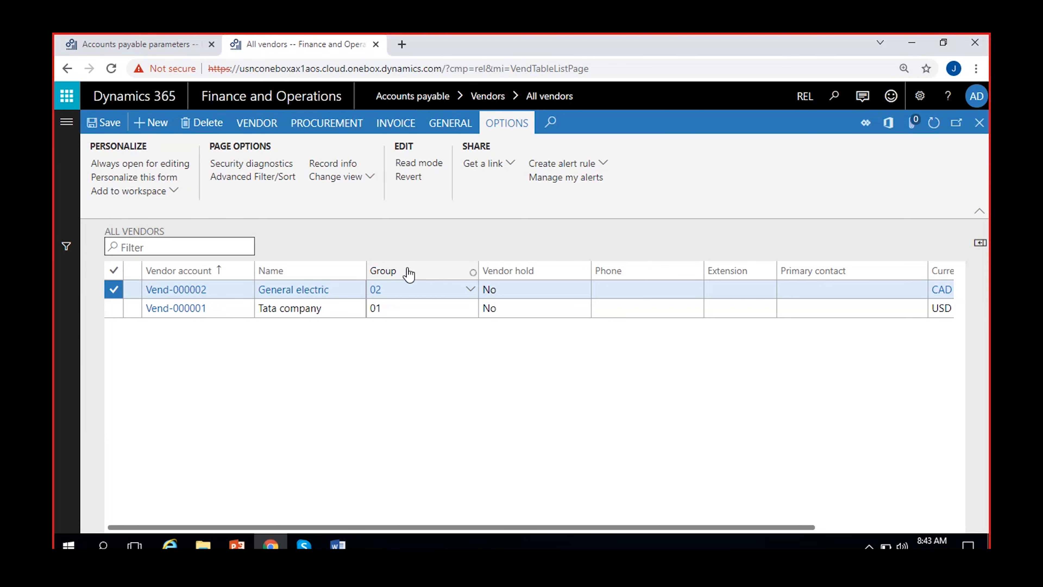
click(409, 274)
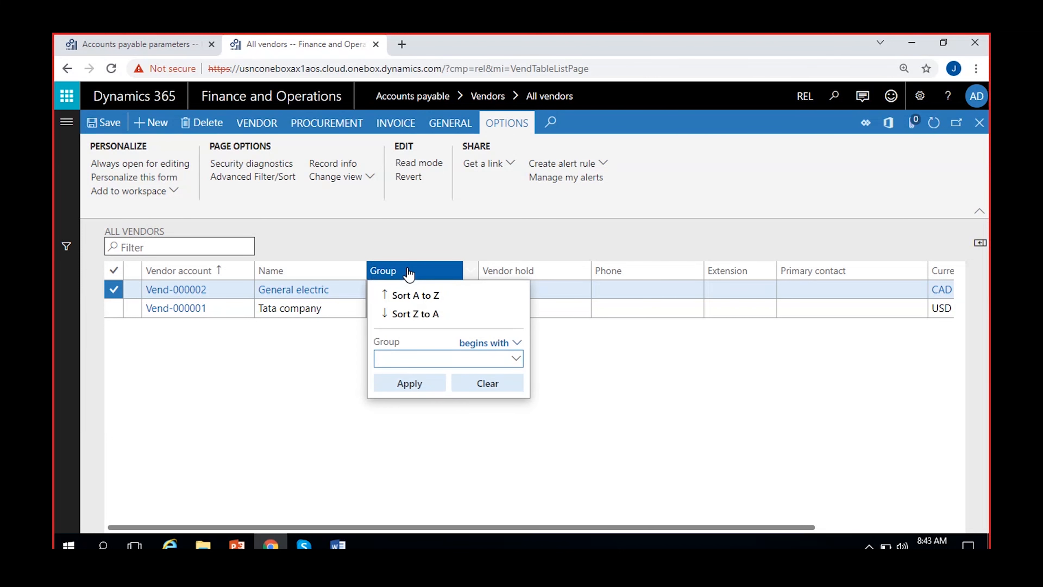
text(01)
click(409, 386)
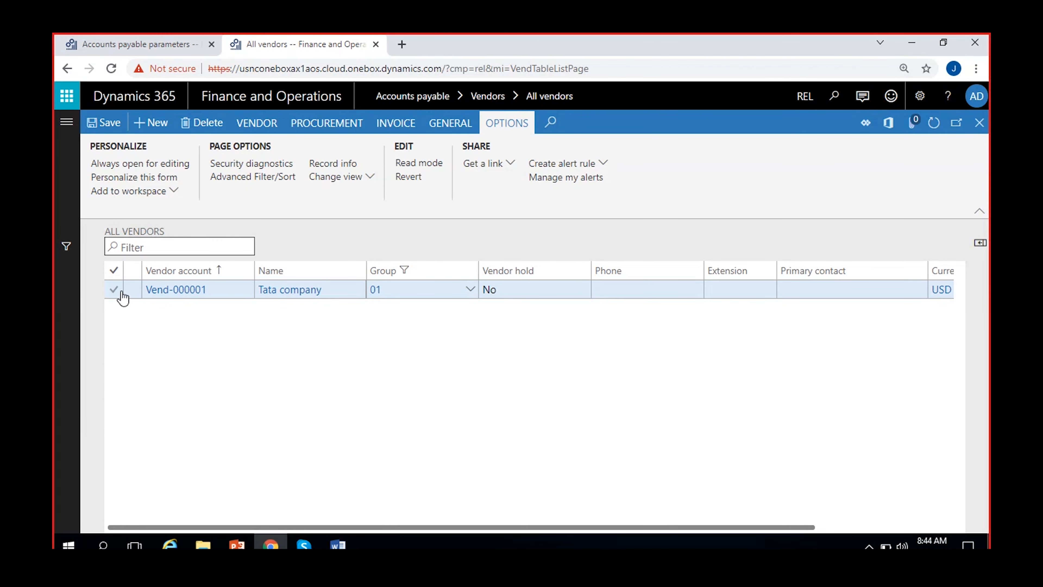
click(114, 289)
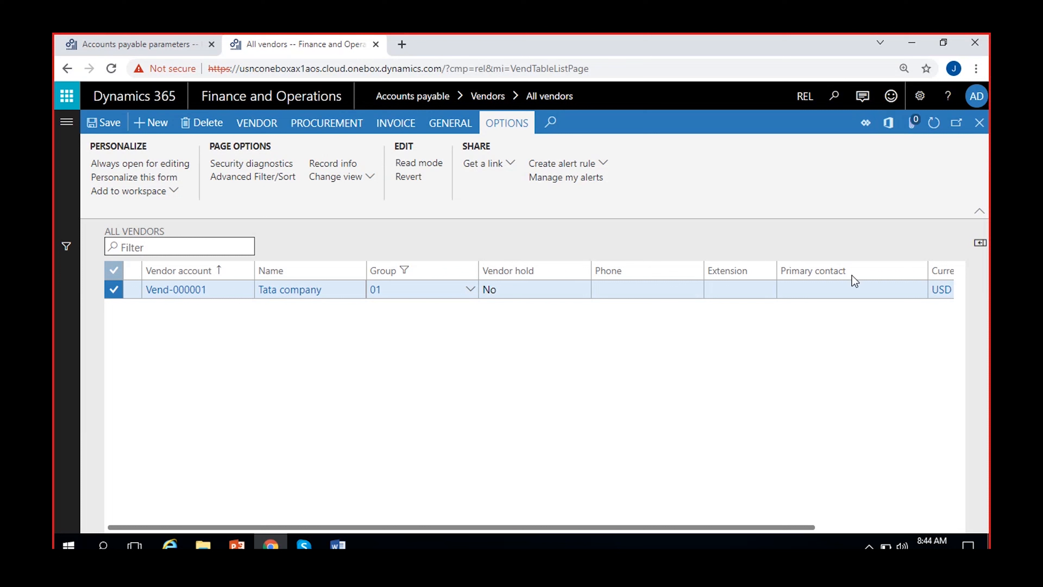
- Clear the Group filter from the All vendors list
click(451, 274)
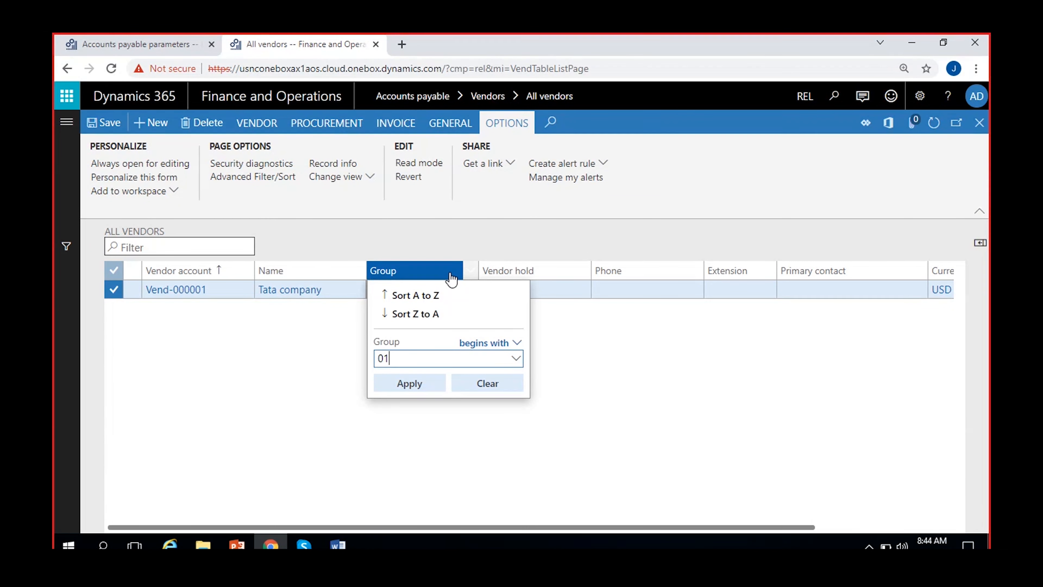
click(486, 383)
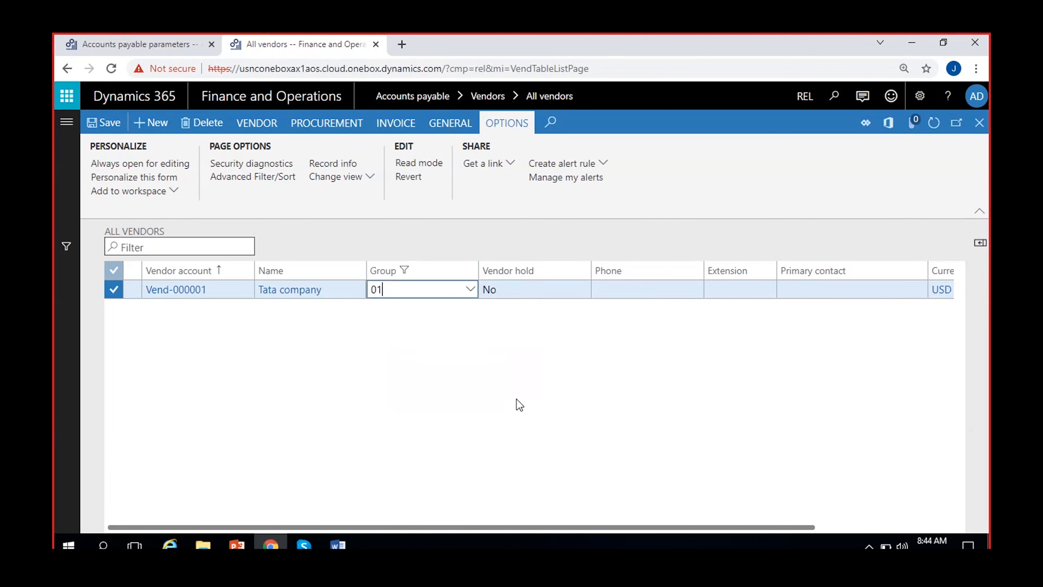
click(228, 440)
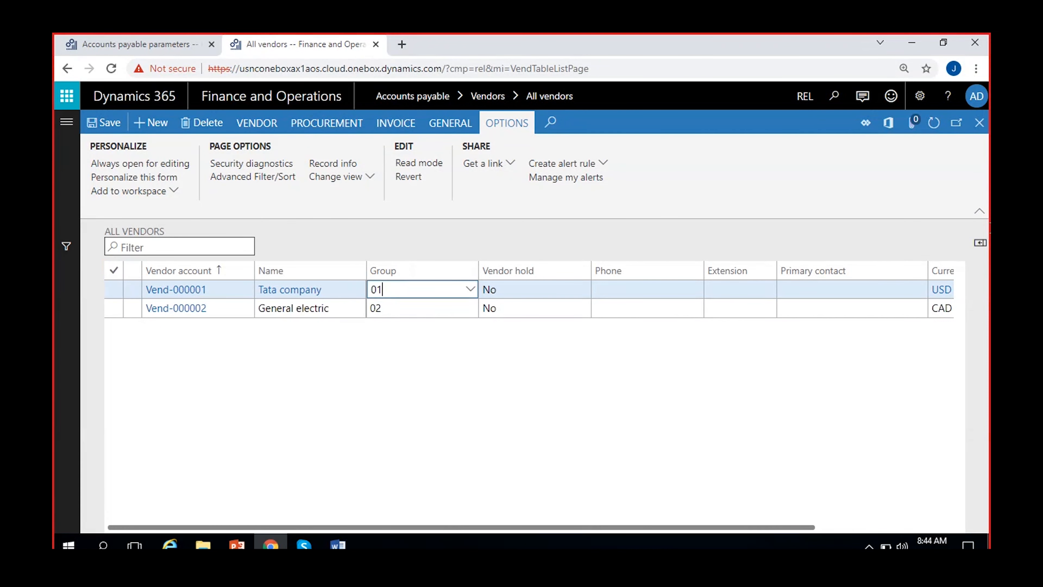
- Open the details of the Vendor account number sequence Acco_19614 from the Accounts payable parameters
click(156, 47)
click(489, 269)
double_click(492, 268)
click(511, 269)
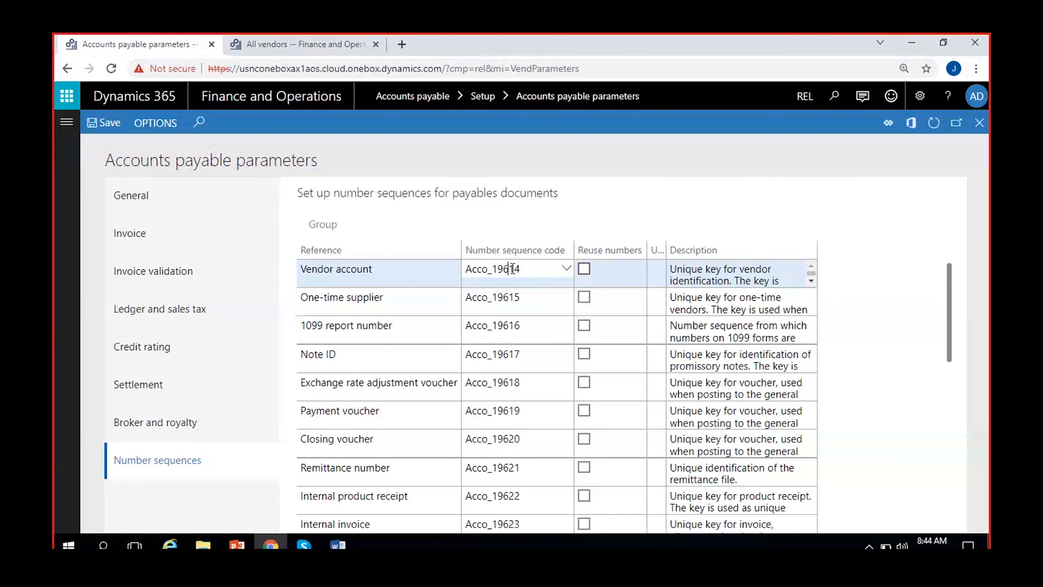
right_click(566, 269)
click(589, 357)
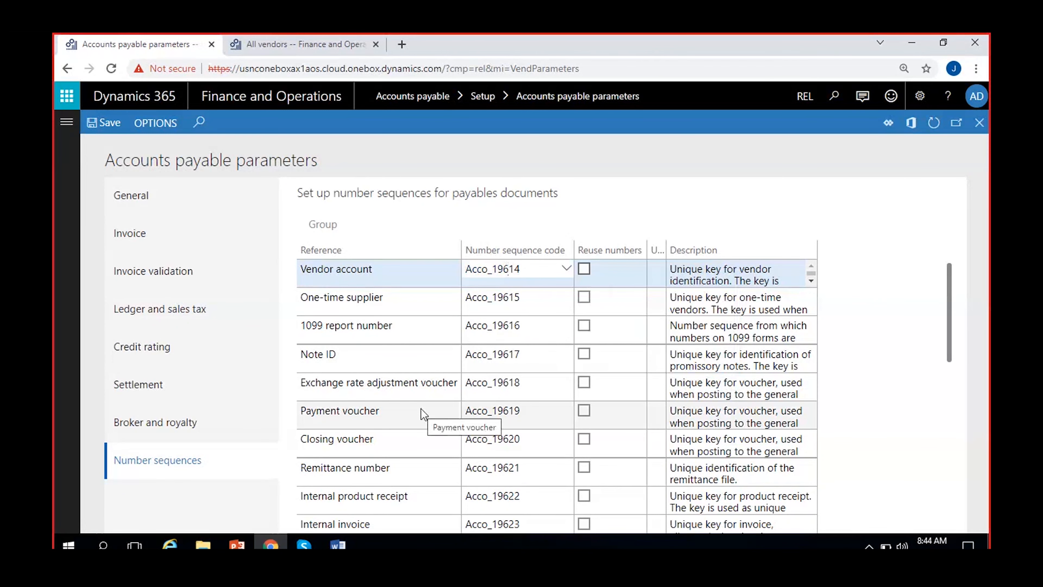
- Turn off Continuous and turn on Manual for number sequence Acco_19614, then save and close it
scroll(404, 400, down, 10)
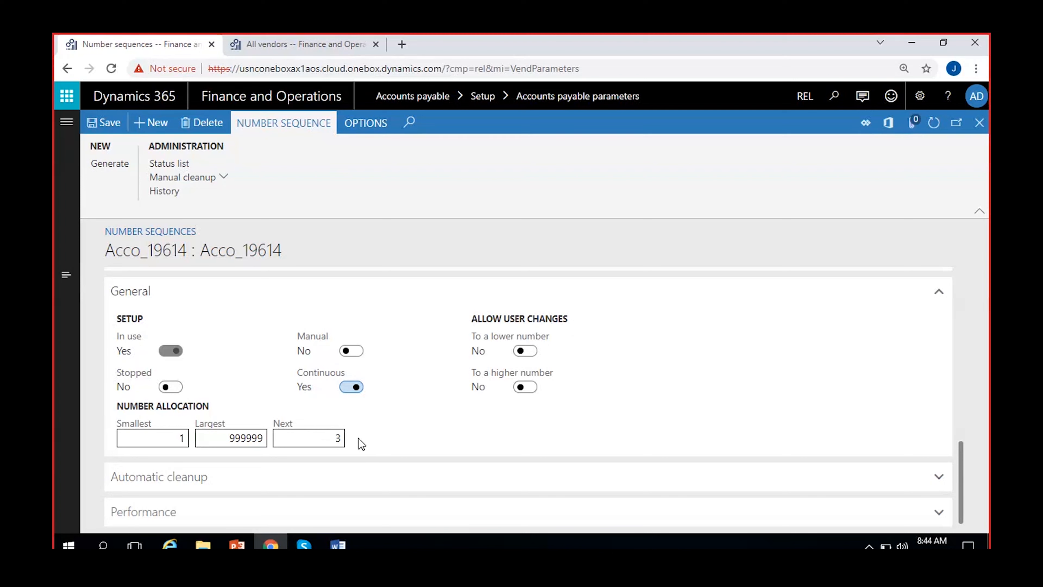
click(348, 389)
click(641, 350)
click(351, 387)
click(106, 128)
click(164, 473)
click(302, 471)
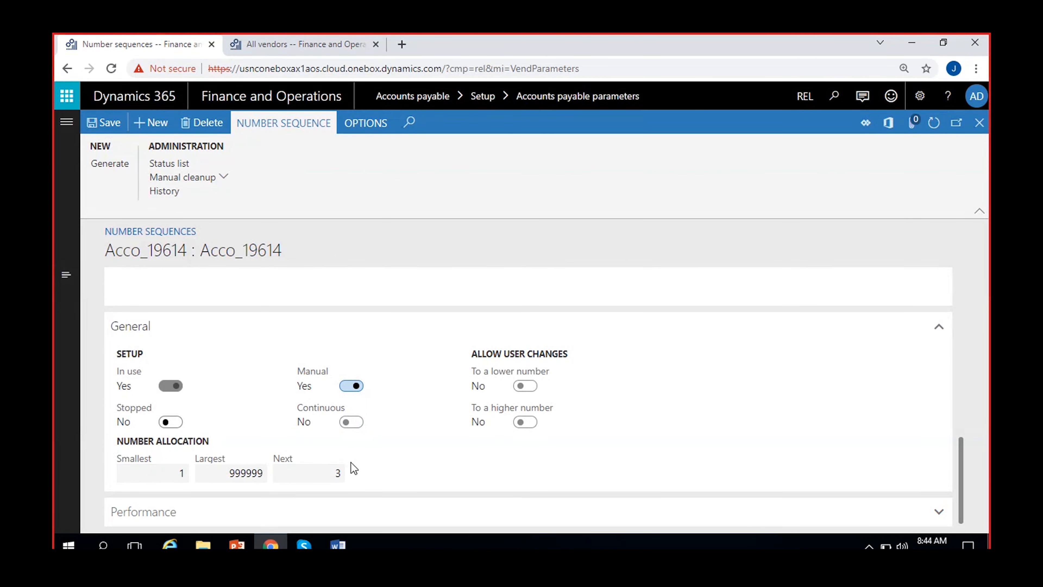
click(338, 473)
click(110, 131)
click(980, 123)
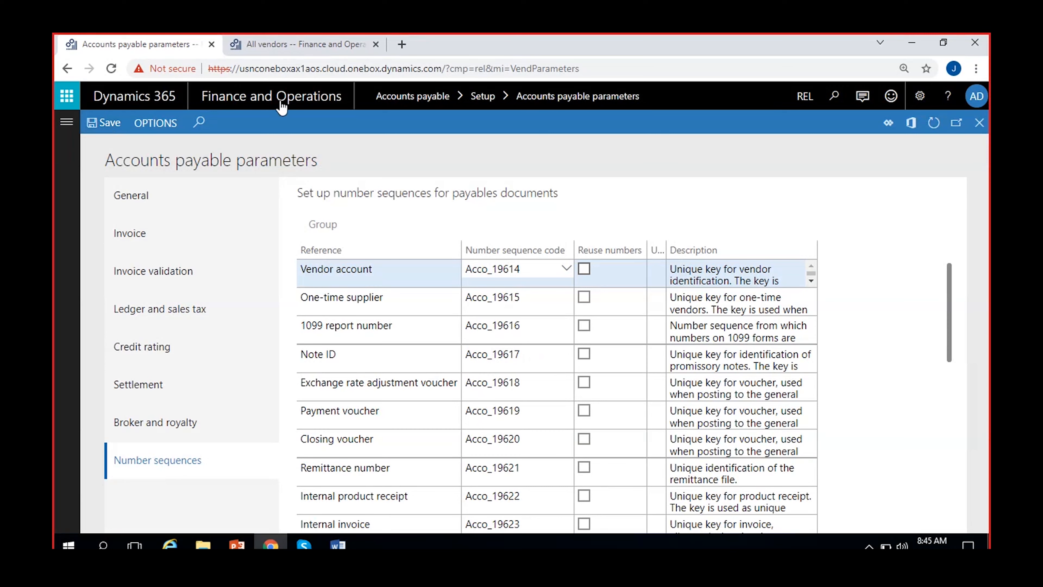
- Start a new vendor record in the All vendors list and try to enter its vendor account manually
click(288, 41)
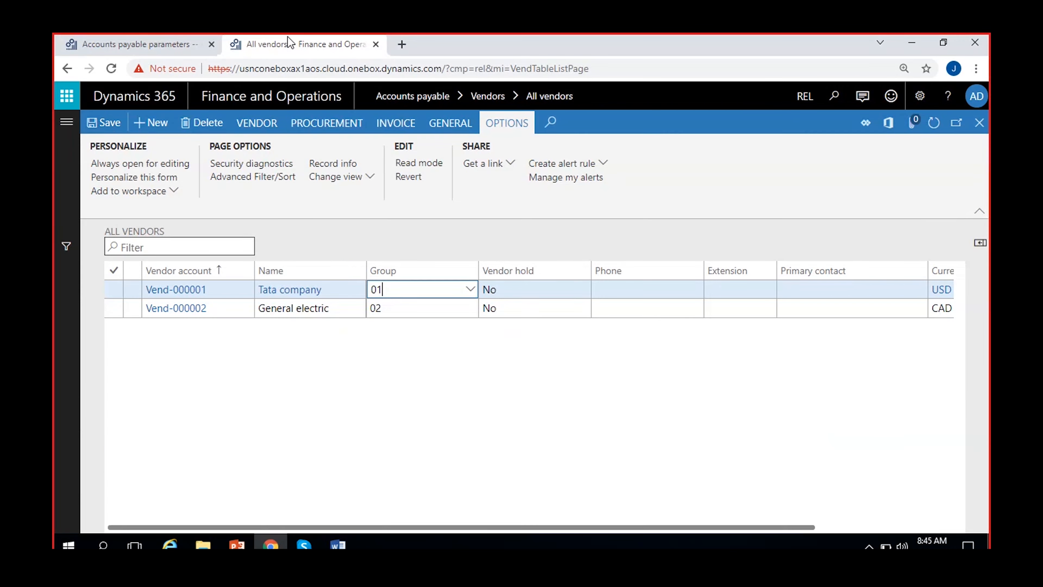
click(154, 126)
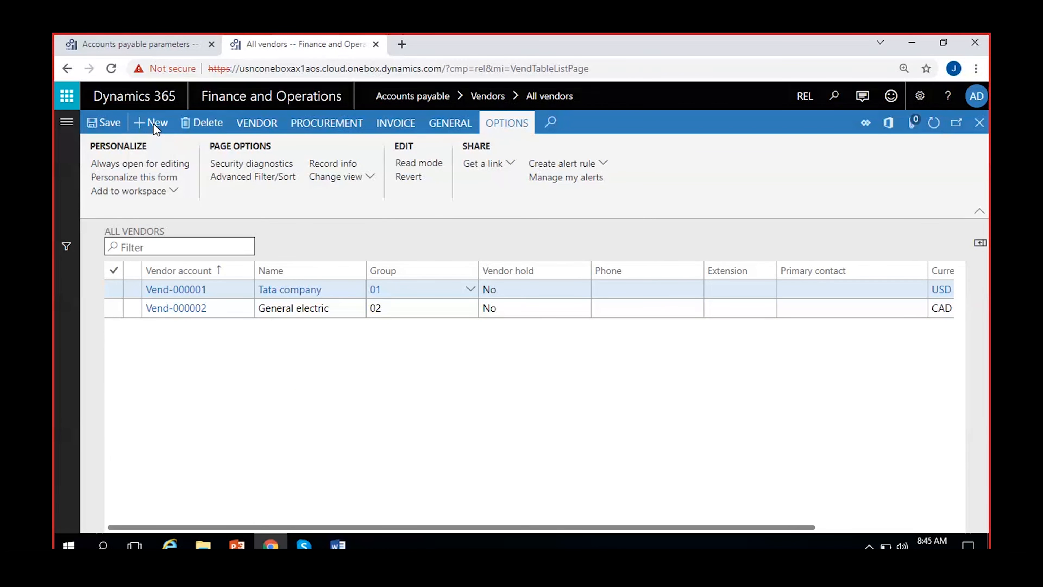
click(154, 124)
click(177, 374)
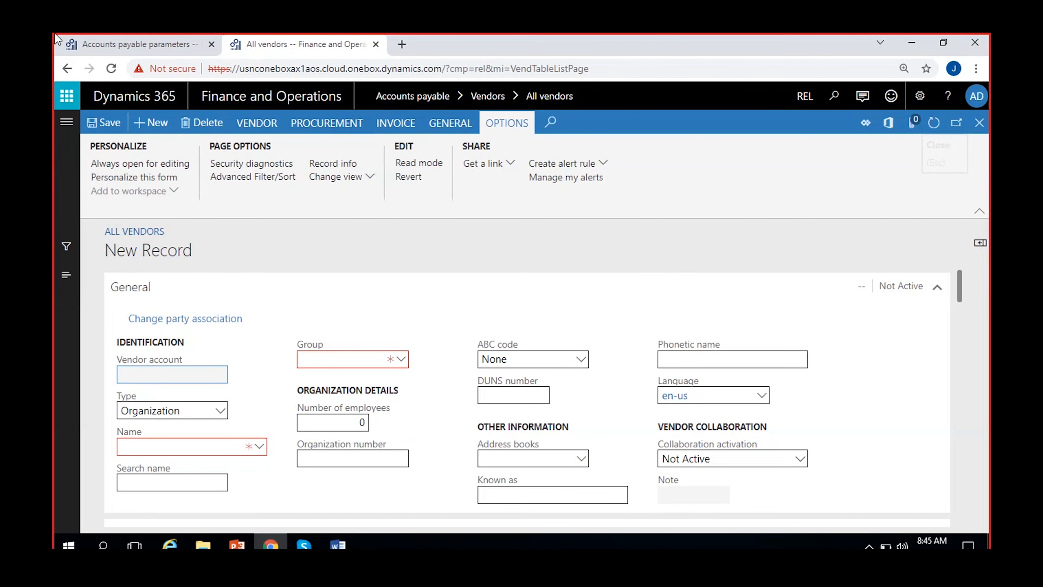
- Discard the unsaved new vendor record and close the All vendors page
click(123, 45)
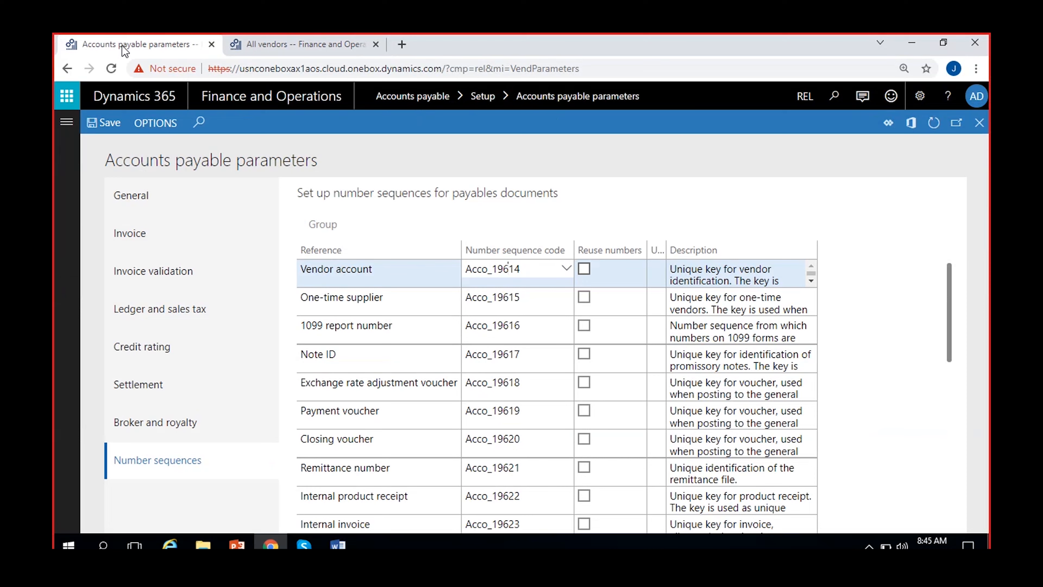
click(327, 48)
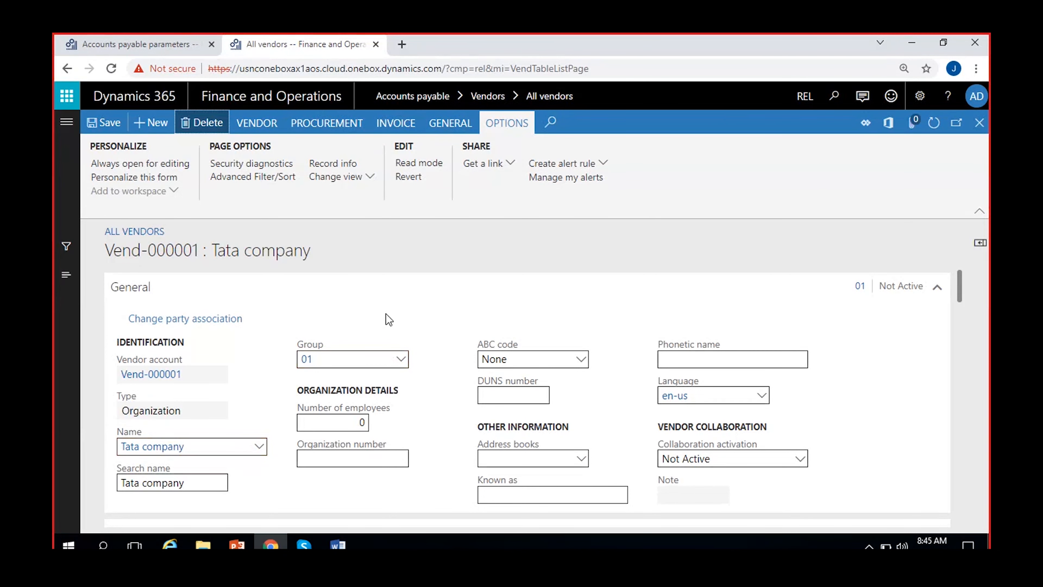
click(980, 125)
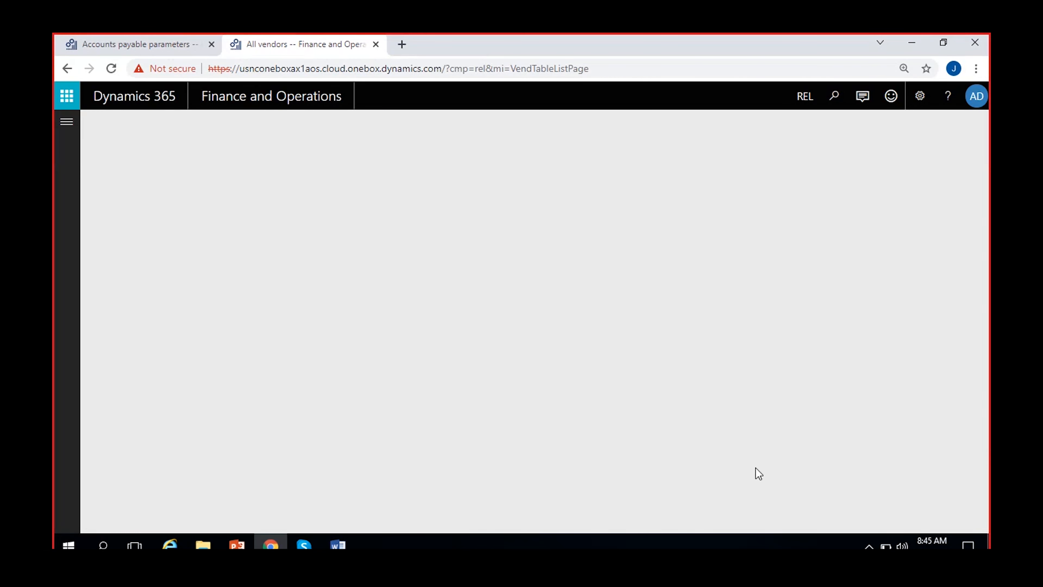
- Review the Manual and Continuous settings of the Vendor account number sequence Acco_19614, then close it and save the Accounts payable parameters
click(156, 41)
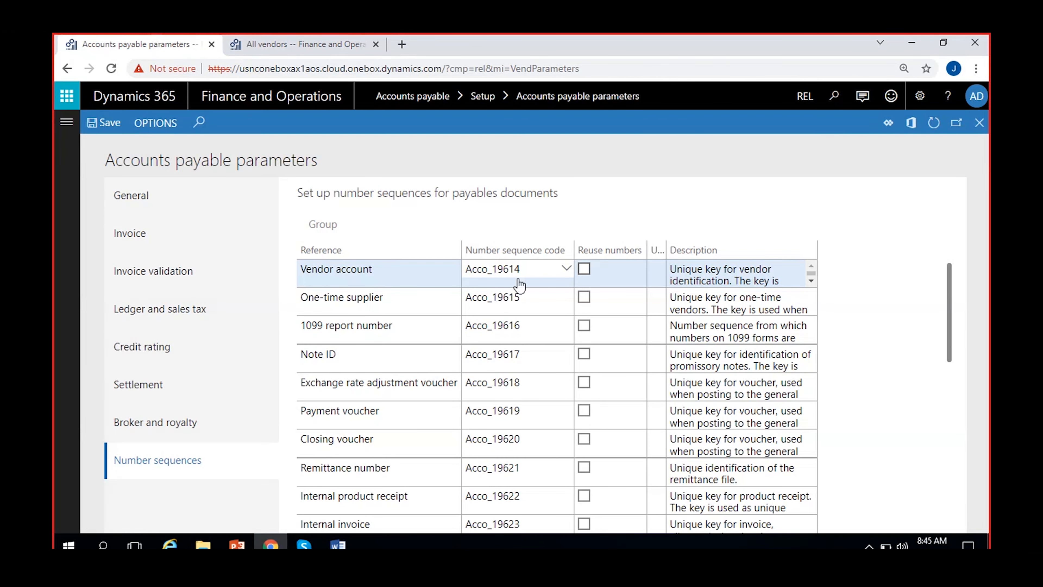
right_click(569, 273)
click(598, 354)
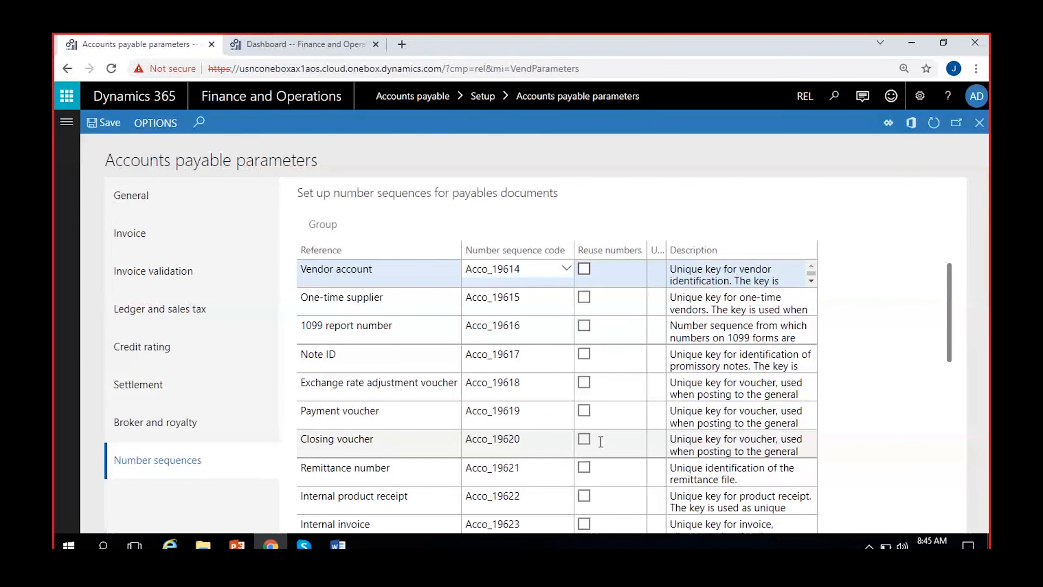
scroll(335, 378, down, 10)
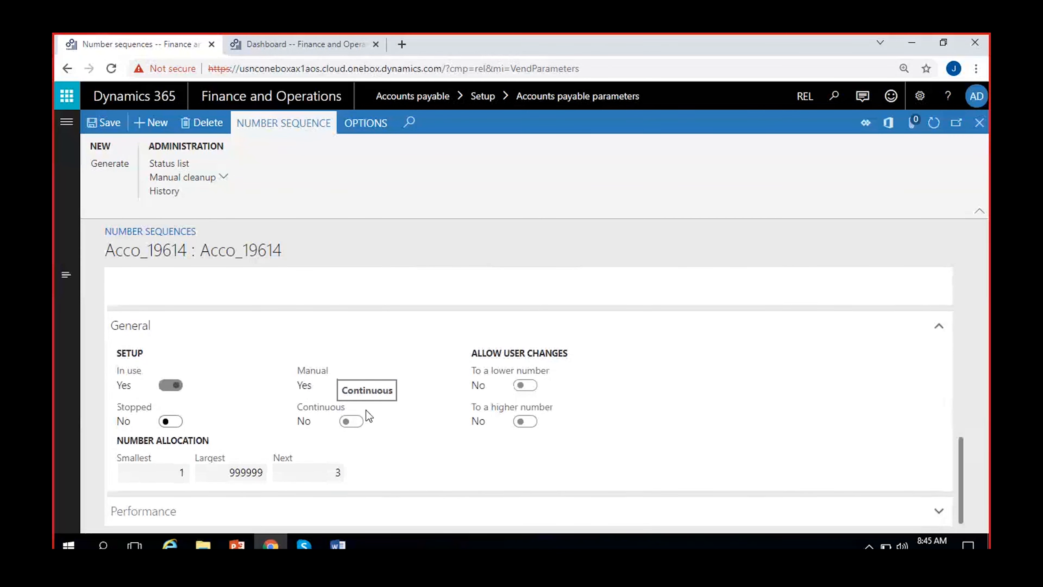
scroll(373, 452, up, 10)
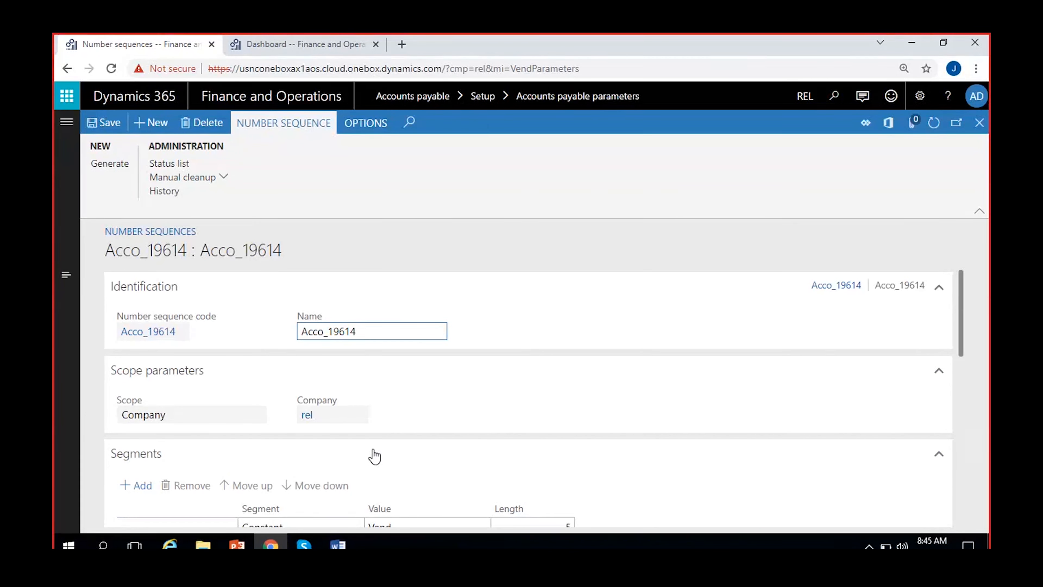
click(105, 122)
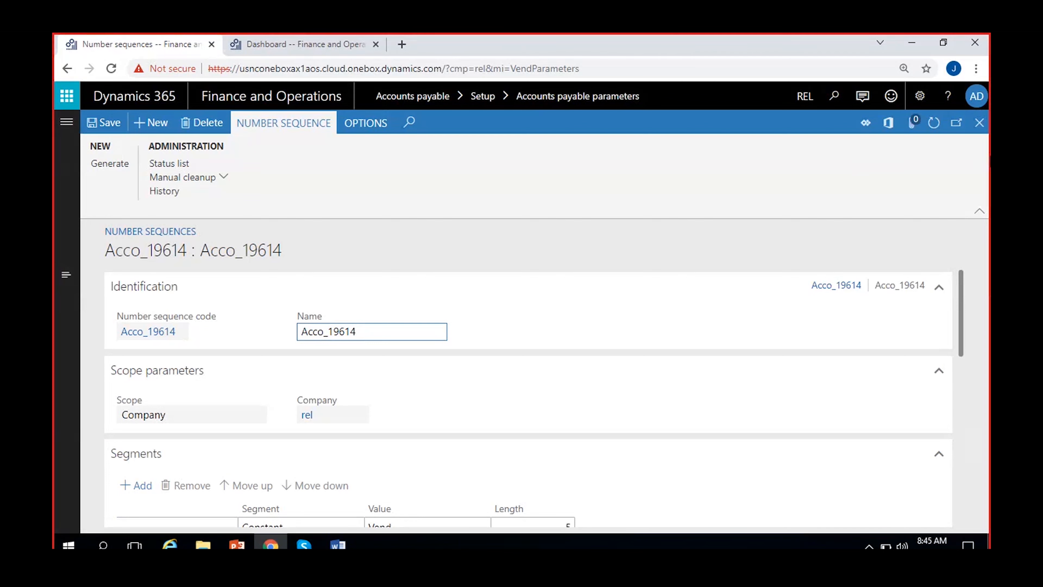
click(980, 123)
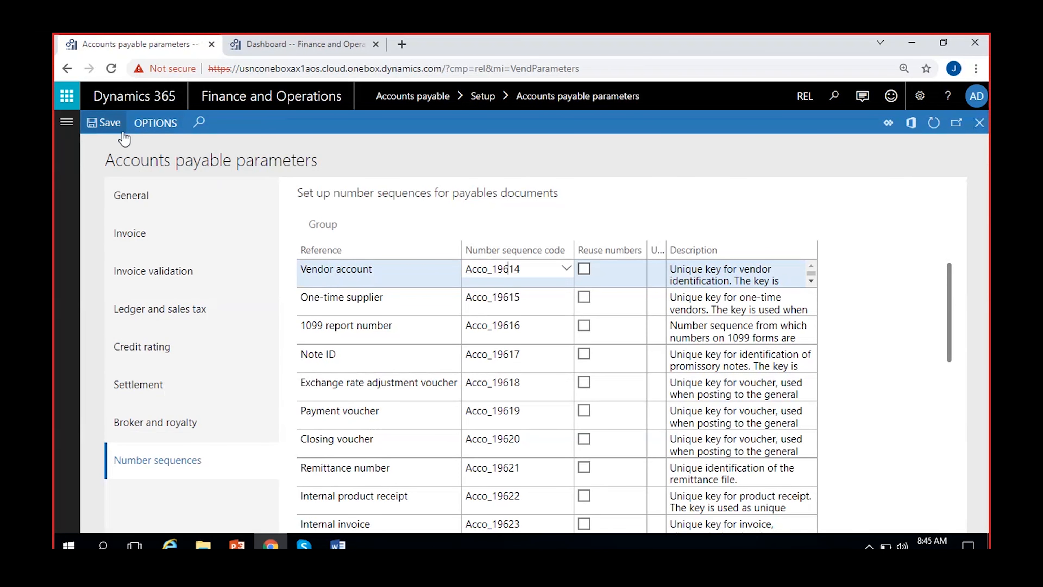
click(103, 123)
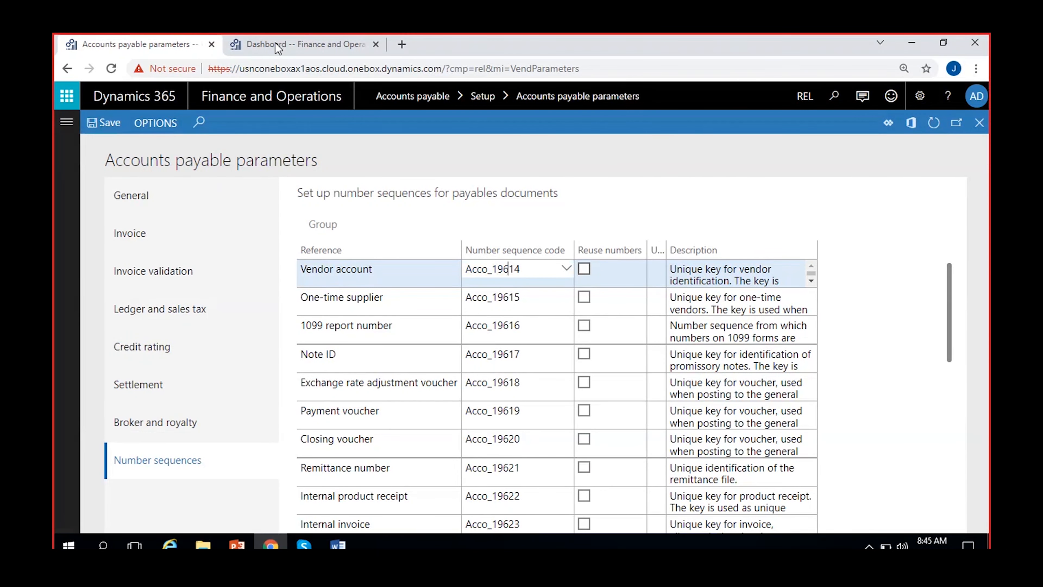
- Reopen the All vendors list from the Accounts payable module and dismiss the edit notification
click(276, 43)
click(65, 135)
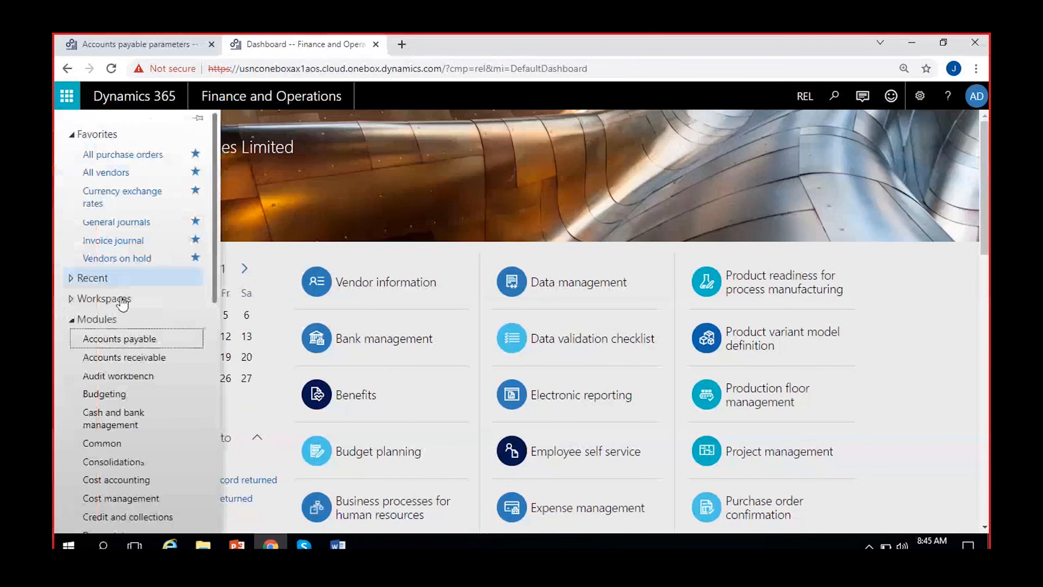
click(123, 339)
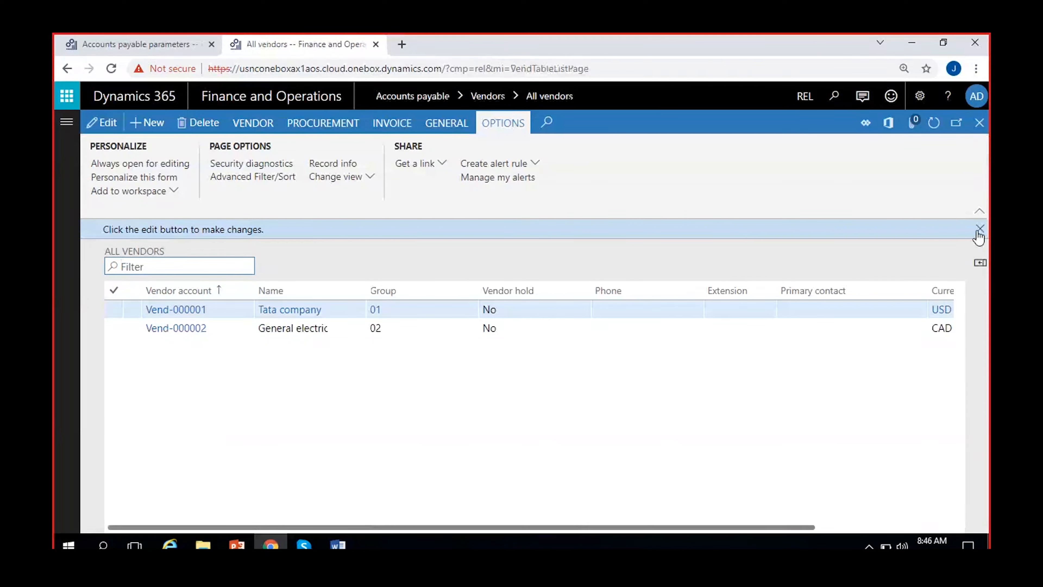
click(979, 230)
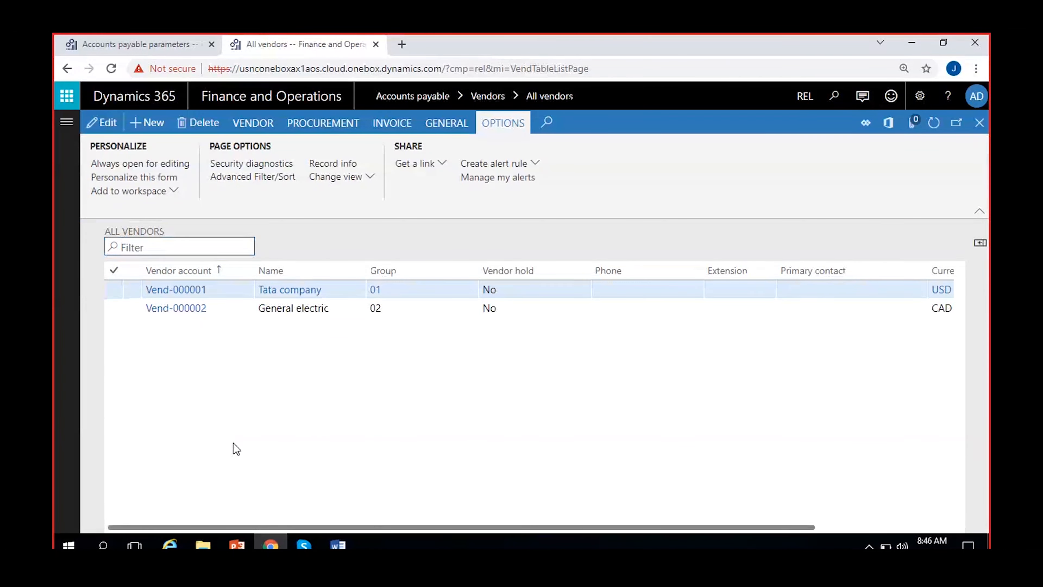
- Start a new vendor record and enter LocVend-000001 as its vendor account
click(158, 124)
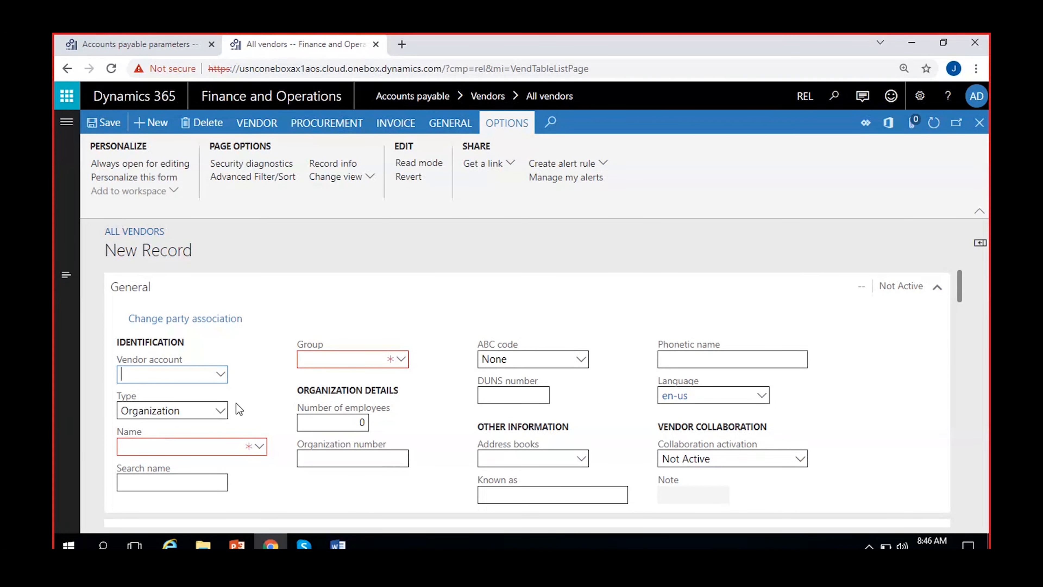
text(LocVend)
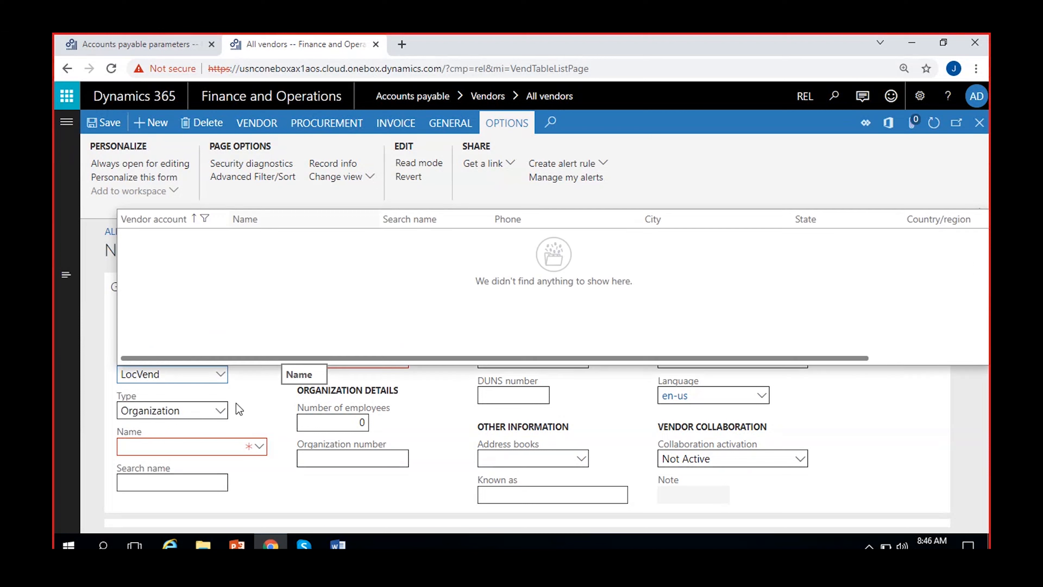
text(-000001)
click(259, 375)
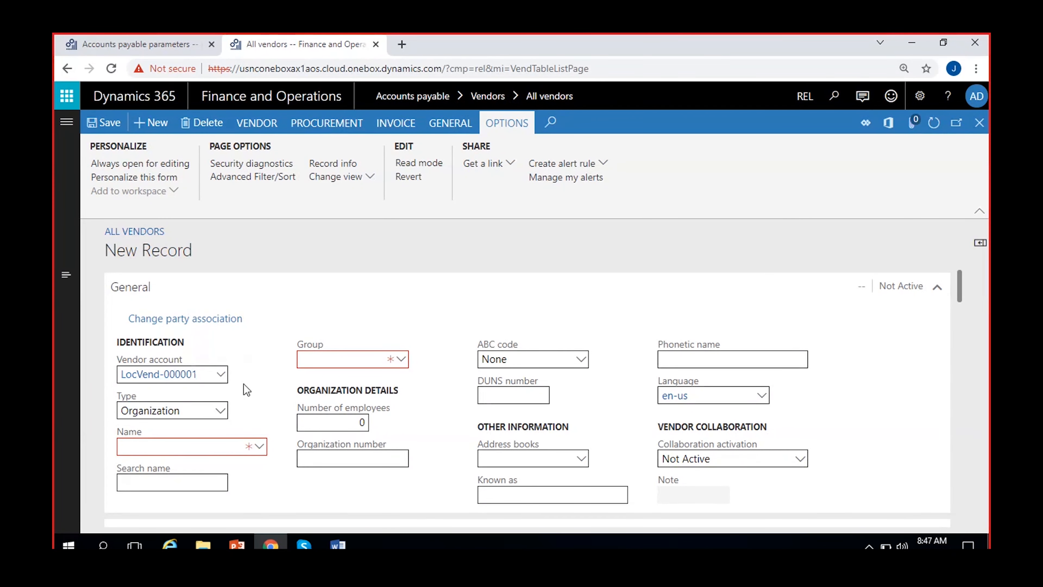
- Clear the manually entered vendor account from the new vendor record
click(199, 375)
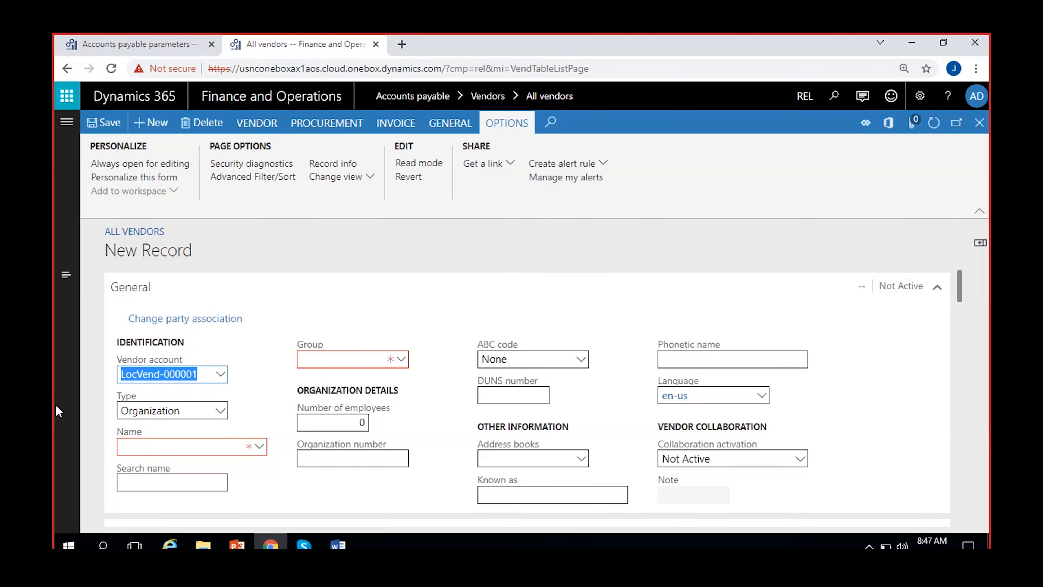
key(Delete)
click(252, 398)
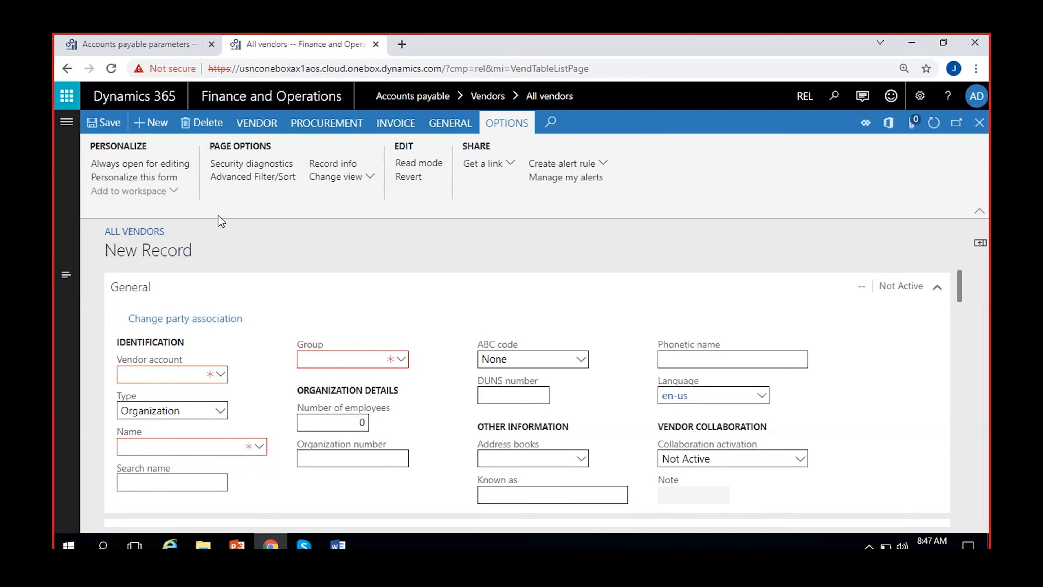
- Turn off Manual and turn on Continuous for the Vendor account number sequence Acco_19614, then save and close it
click(124, 52)
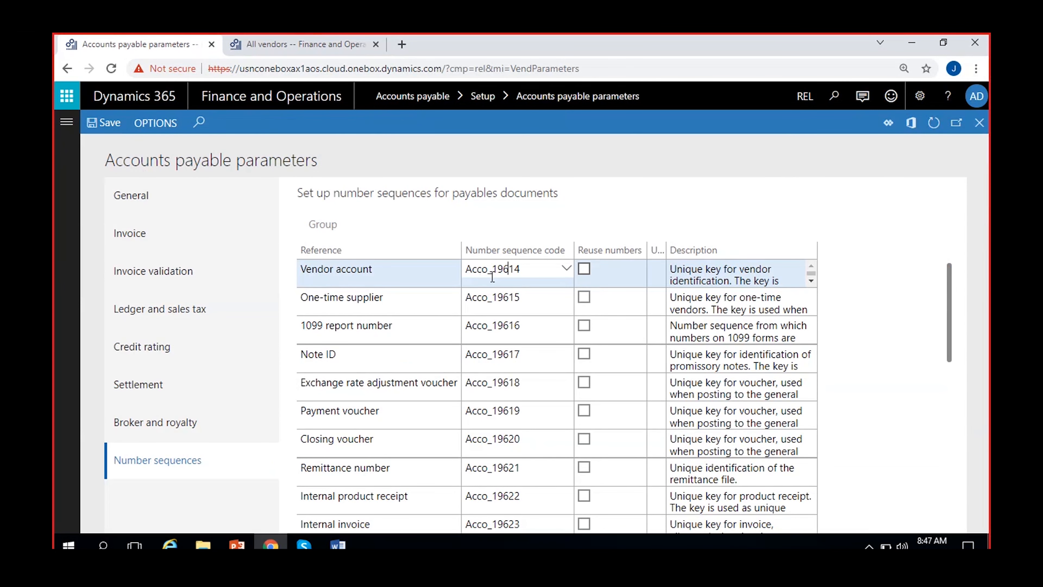
click(300, 45)
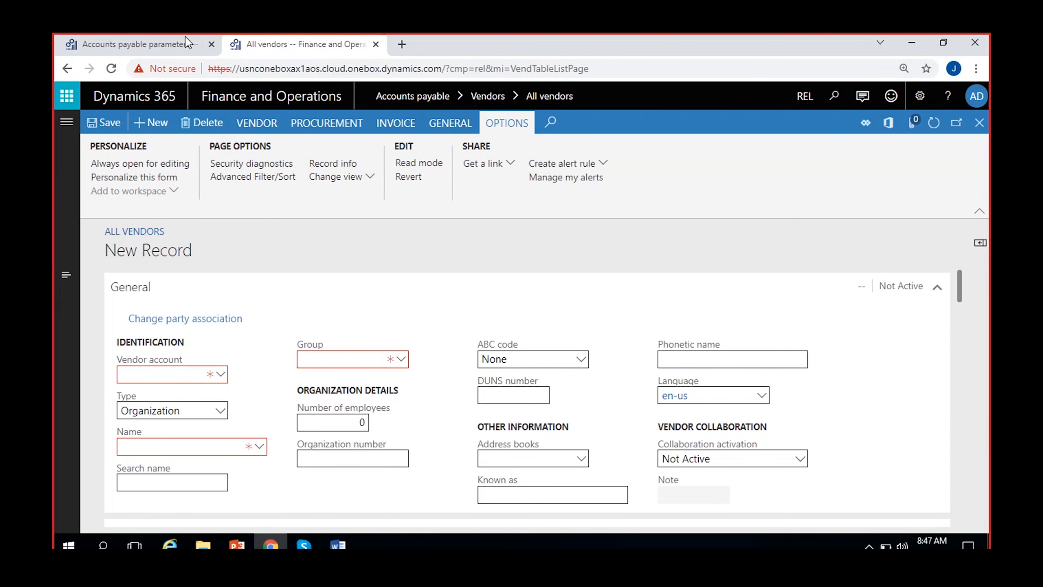
key(ctrl+shift+Tab)
right_click(567, 271)
key(Escape)
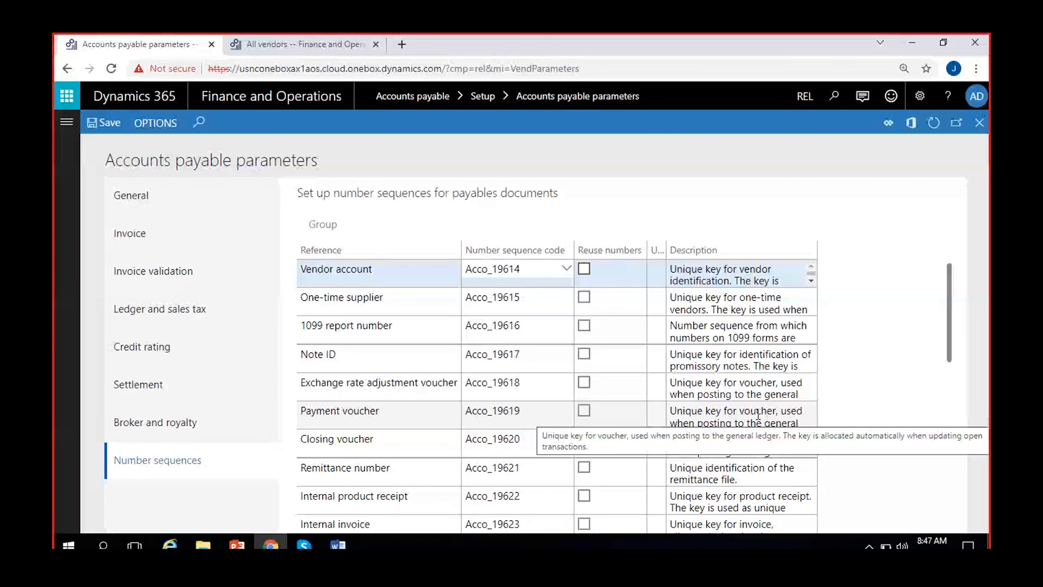
scroll(392, 444, down, 5)
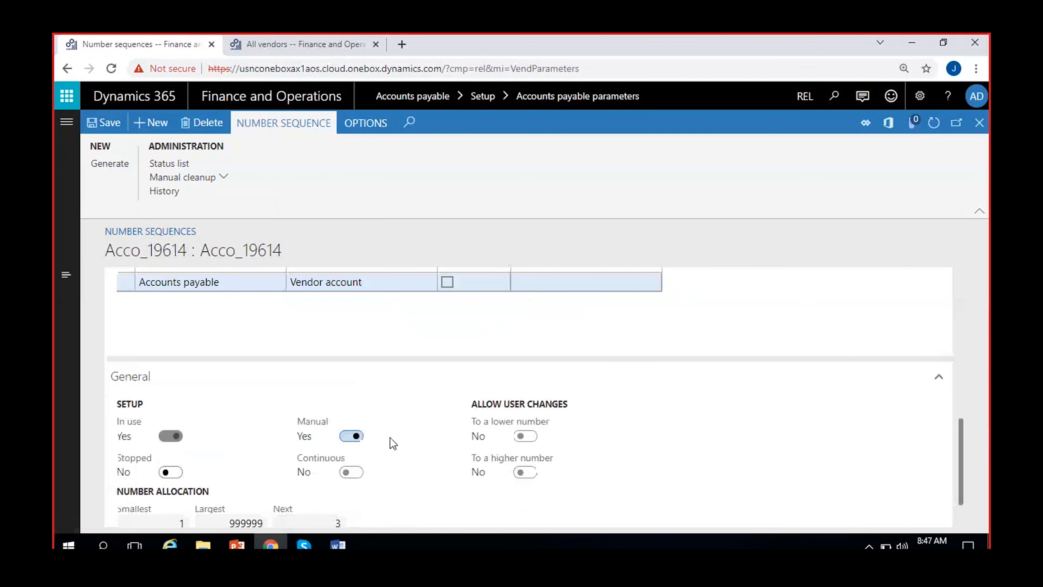
click(351, 436)
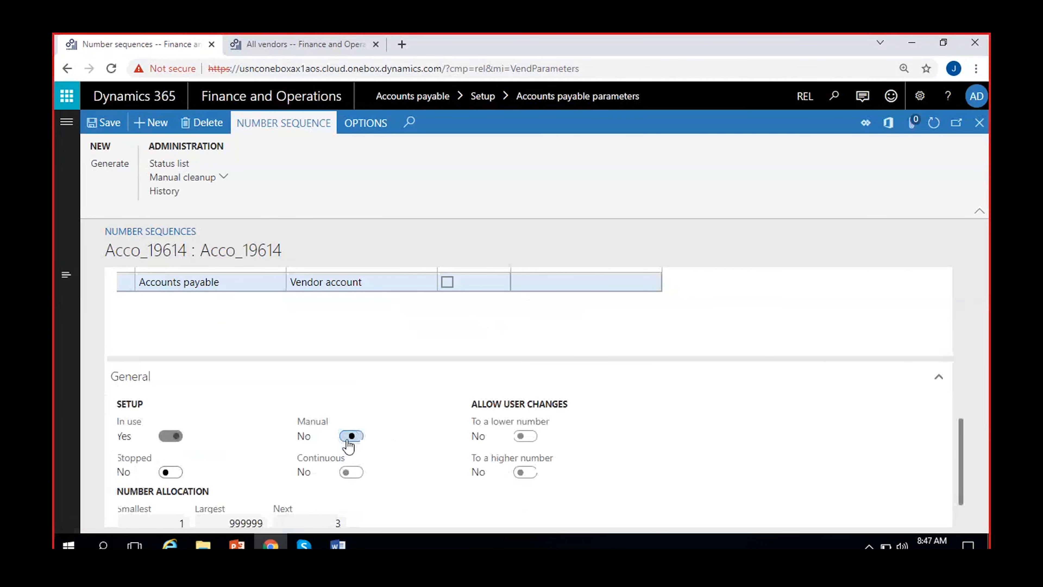
click(353, 472)
click(632, 350)
click(92, 123)
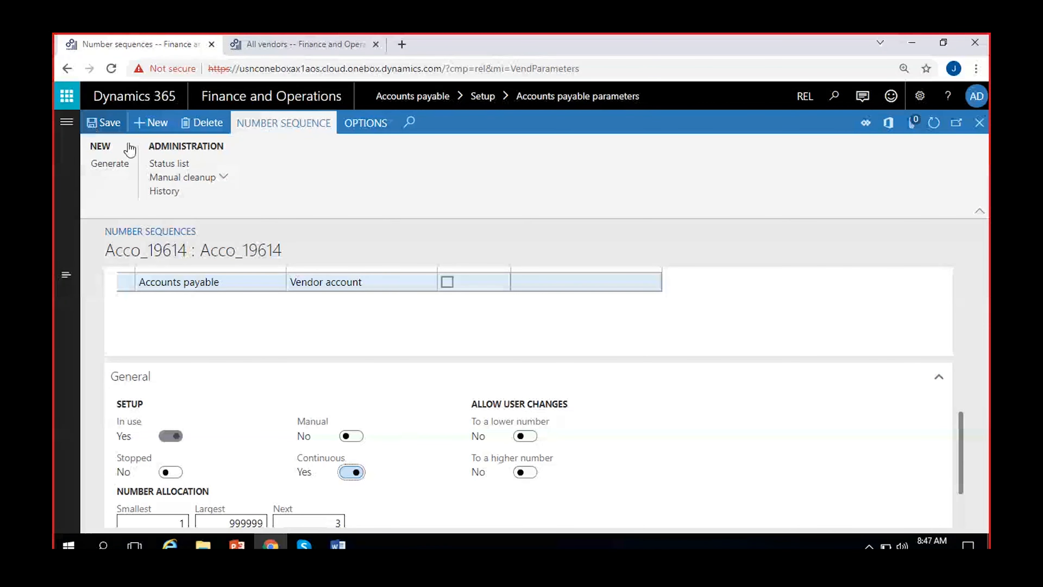
click(980, 122)
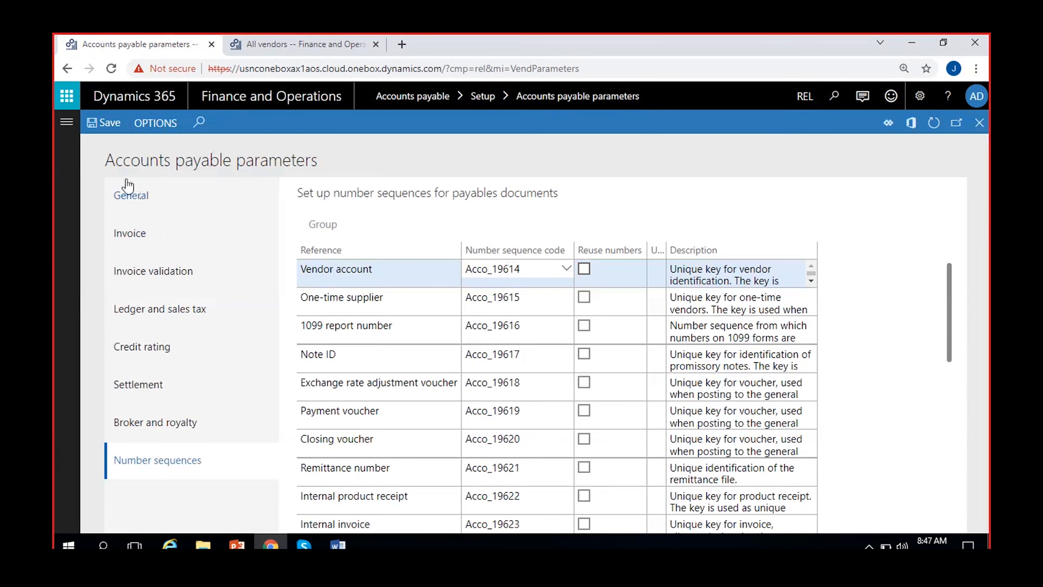
- Discard the unsaved vendor record, return to the All vendors list and refresh it
click(304, 44)
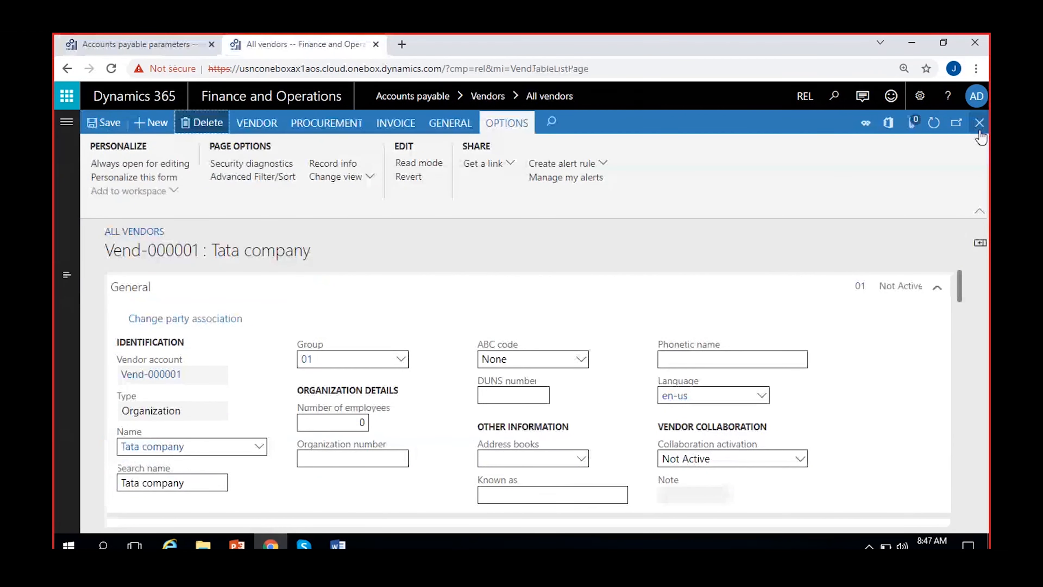
click(980, 123)
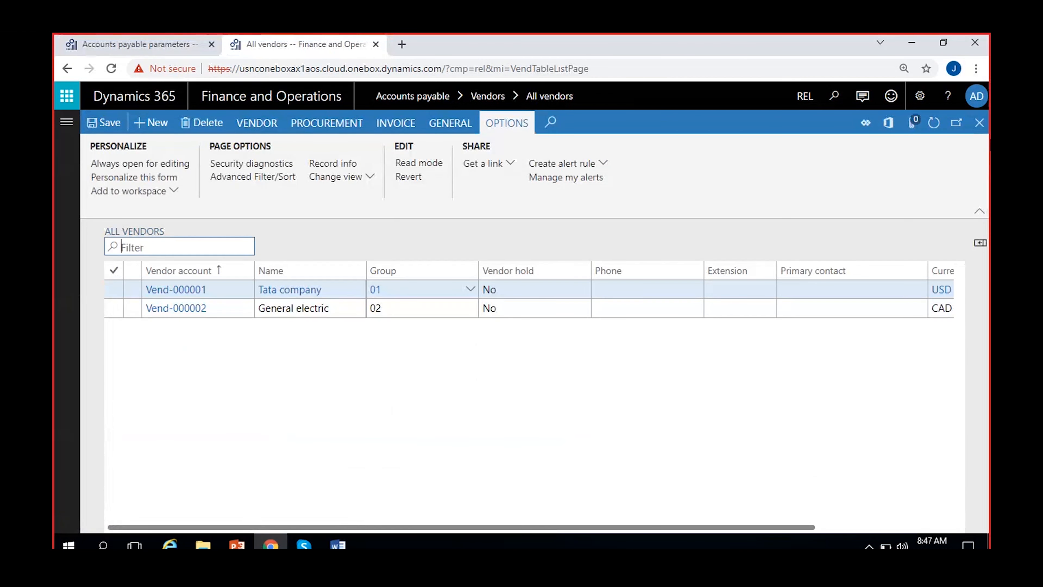
click(930, 130)
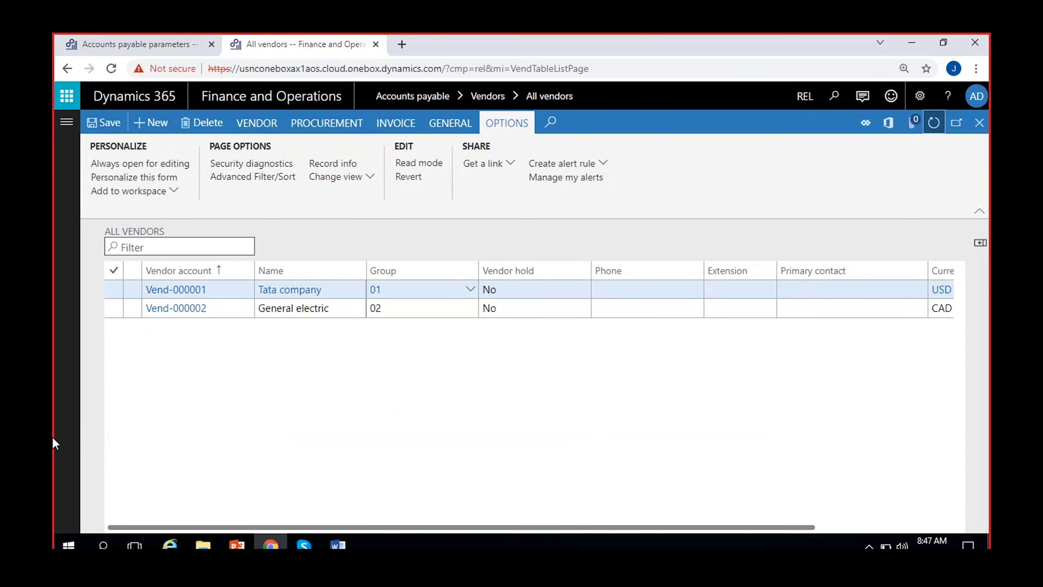
- Start a new vendor record and enter Nykaa products as its name
click(139, 130)
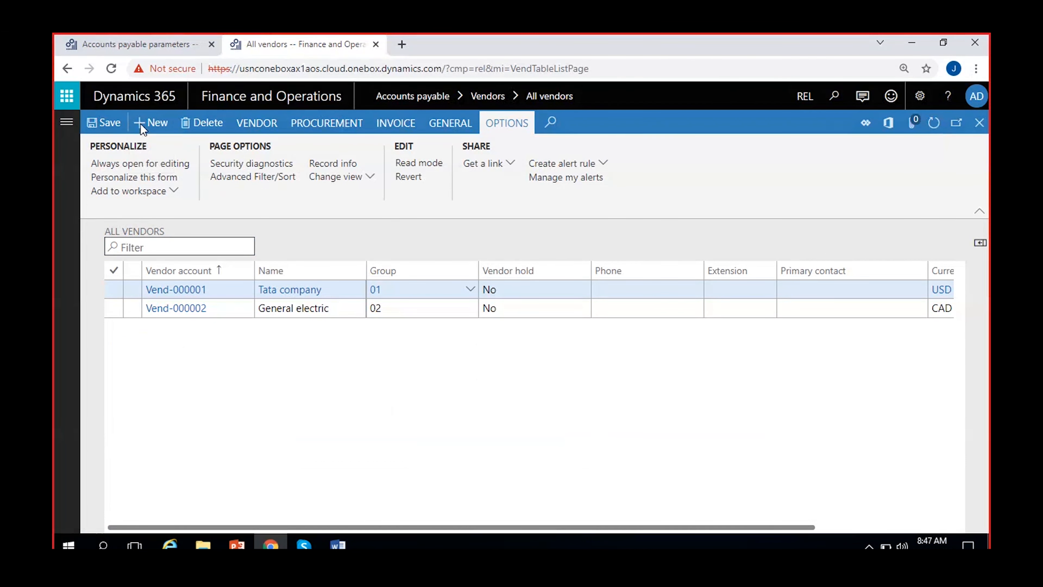
click(247, 382)
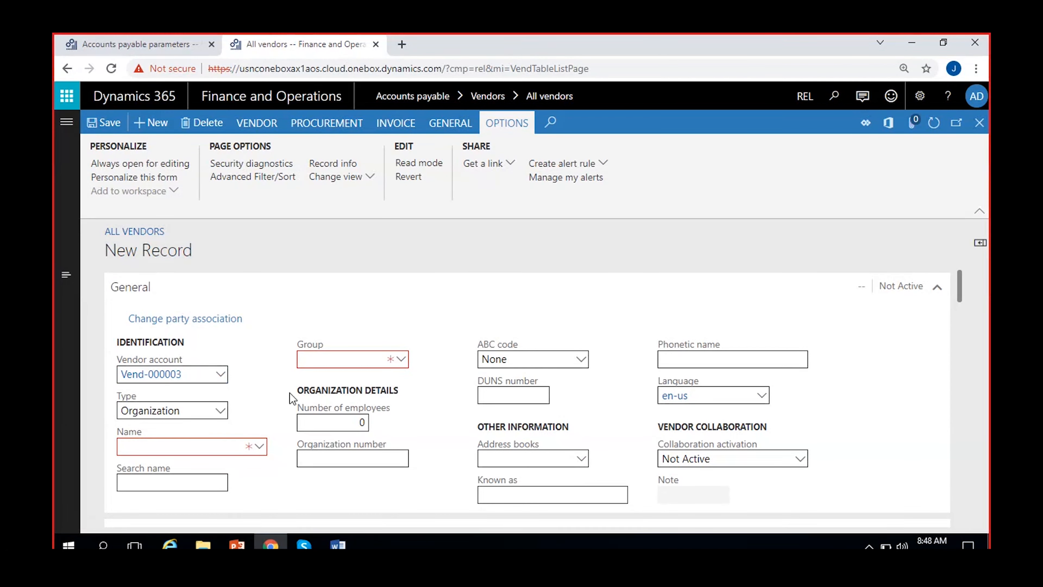
click(190, 453)
click(261, 484)
click(200, 447)
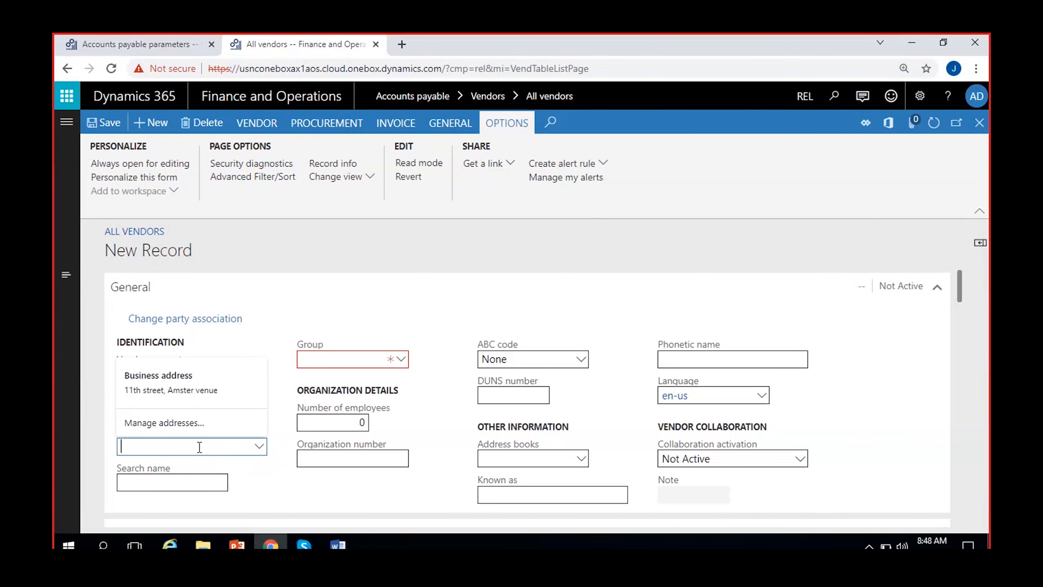
click(282, 485)
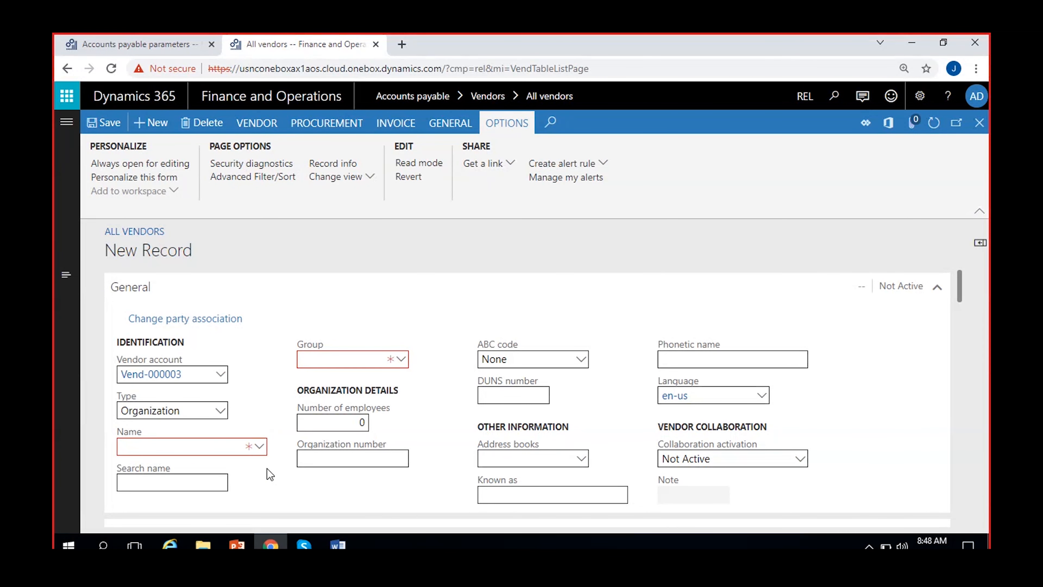
click(212, 445)
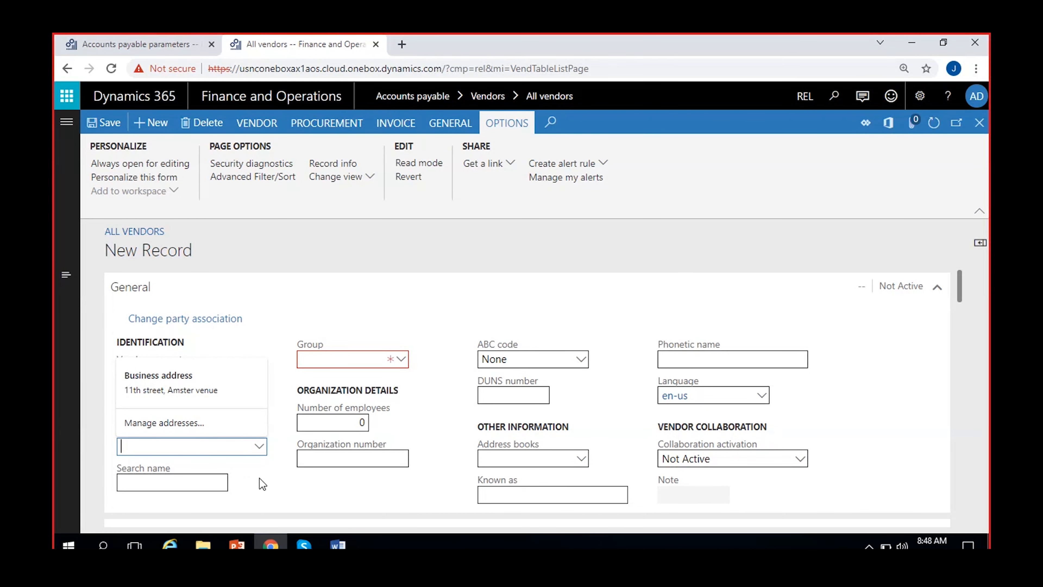
text(Nykaa)
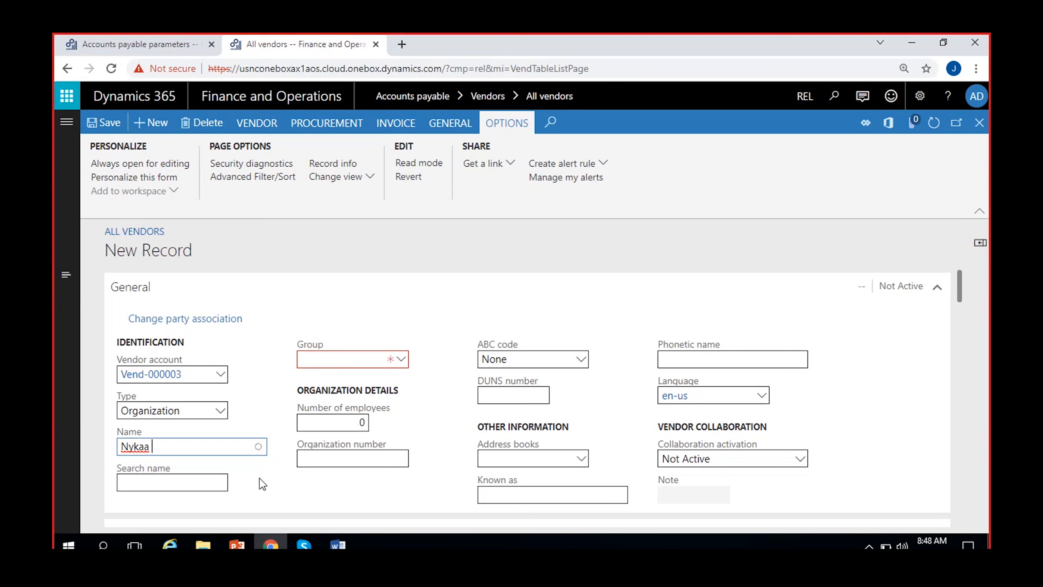
click(198, 447)
text(products)
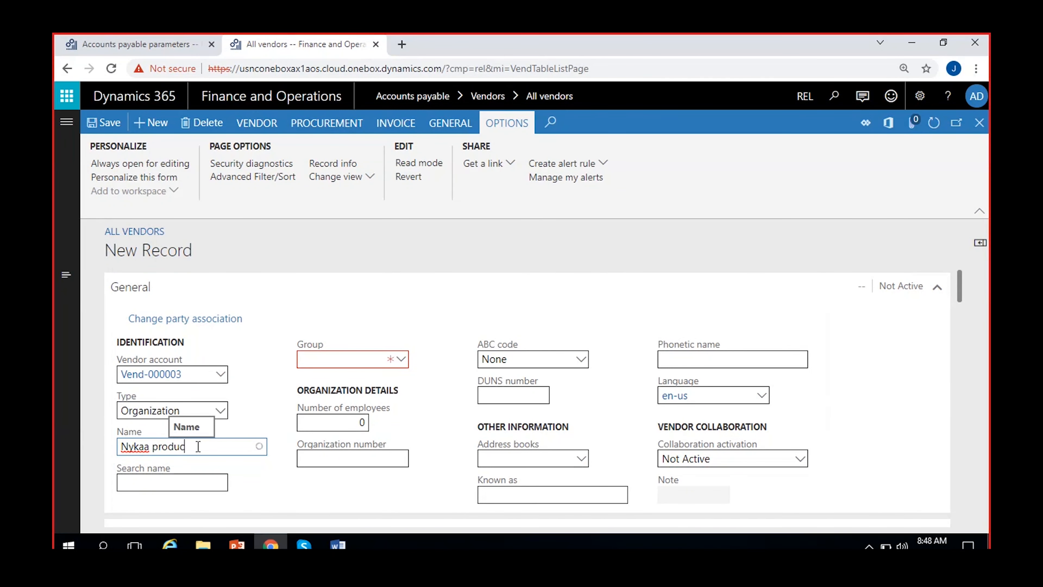
click(285, 477)
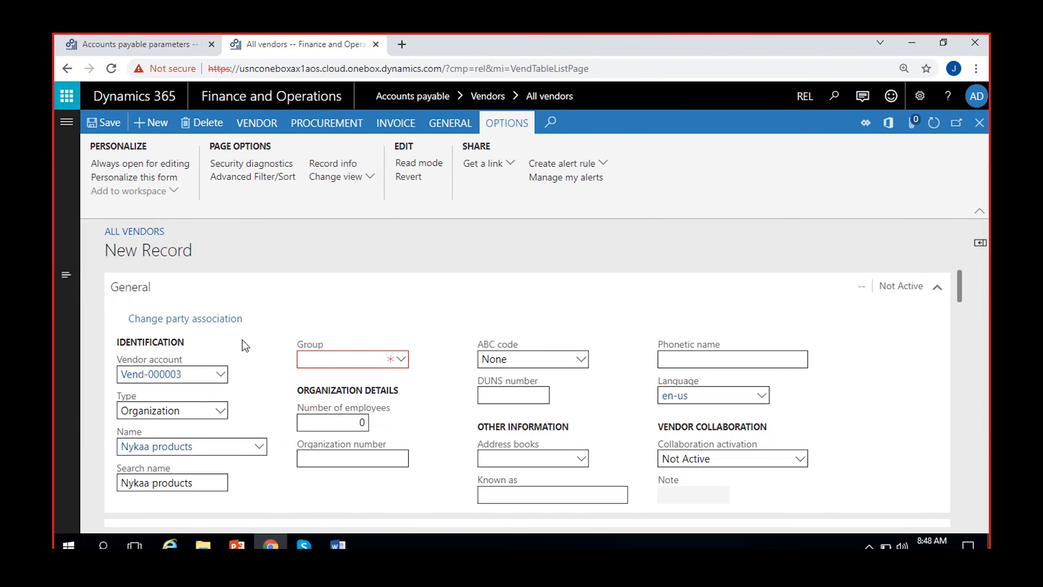
- Assign Nykaa products to vendor group 03, save the record, and return to a refreshed All vendors list
click(336, 356)
click(402, 361)
click(400, 361)
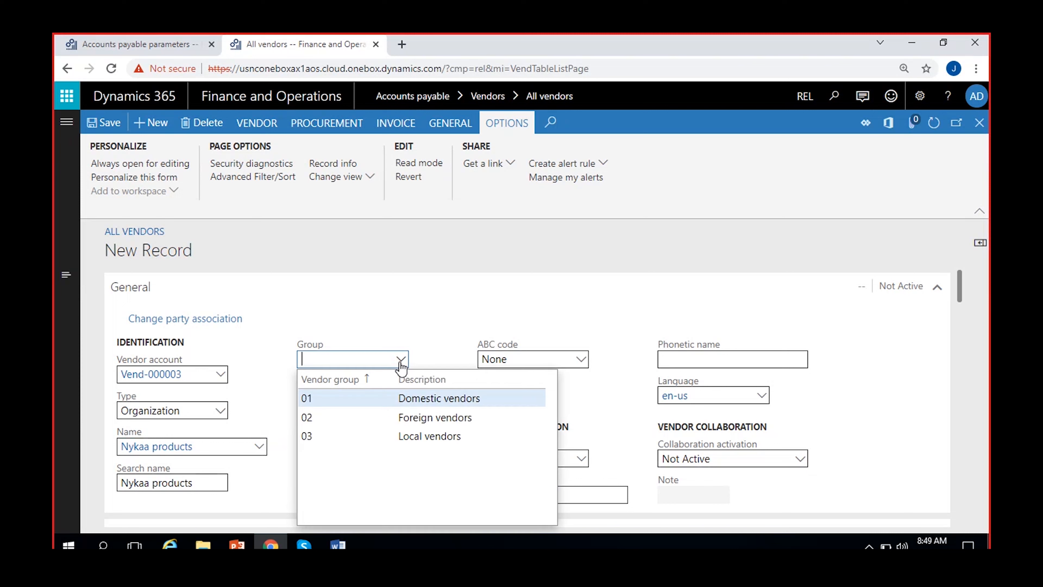
click(389, 436)
click(402, 360)
click(108, 122)
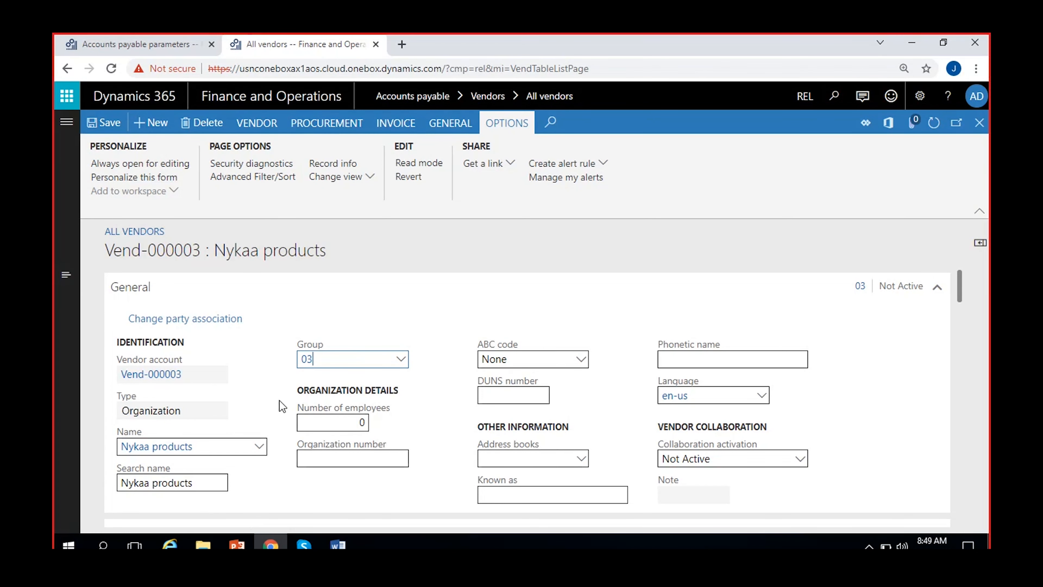
click(979, 122)
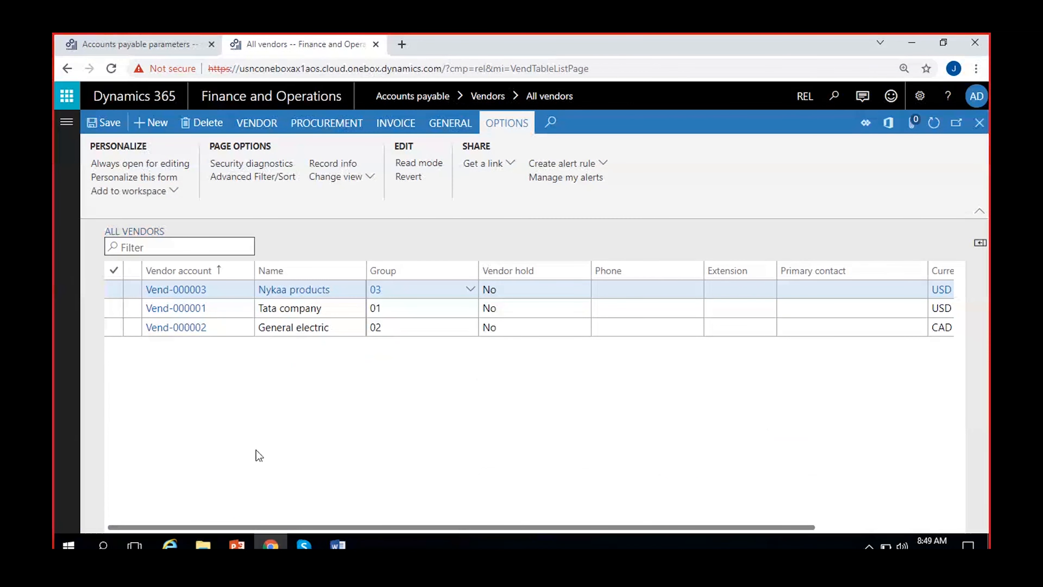
click(940, 123)
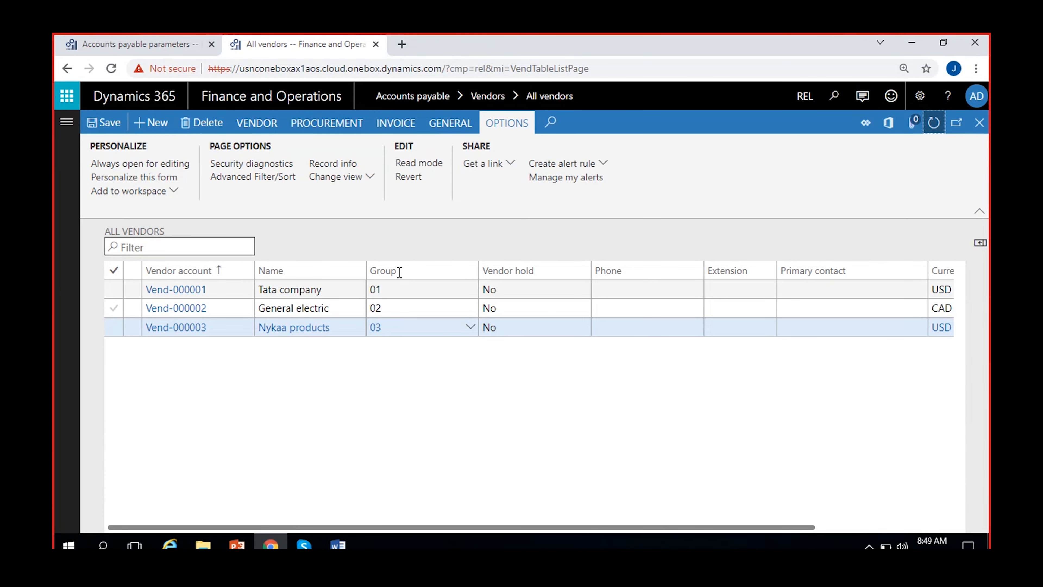
- Narrow the Vendor hold, Phone and Primary contact columns so the Currency and Terms of payment columns fit in the vendor list
drag(591, 269, 557, 266)
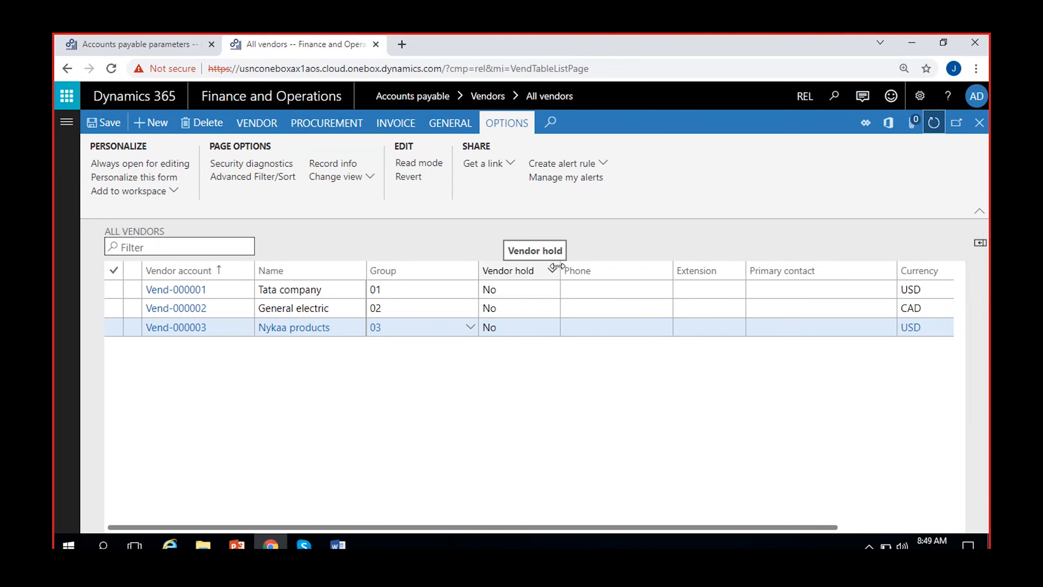
drag(673, 270, 627, 271)
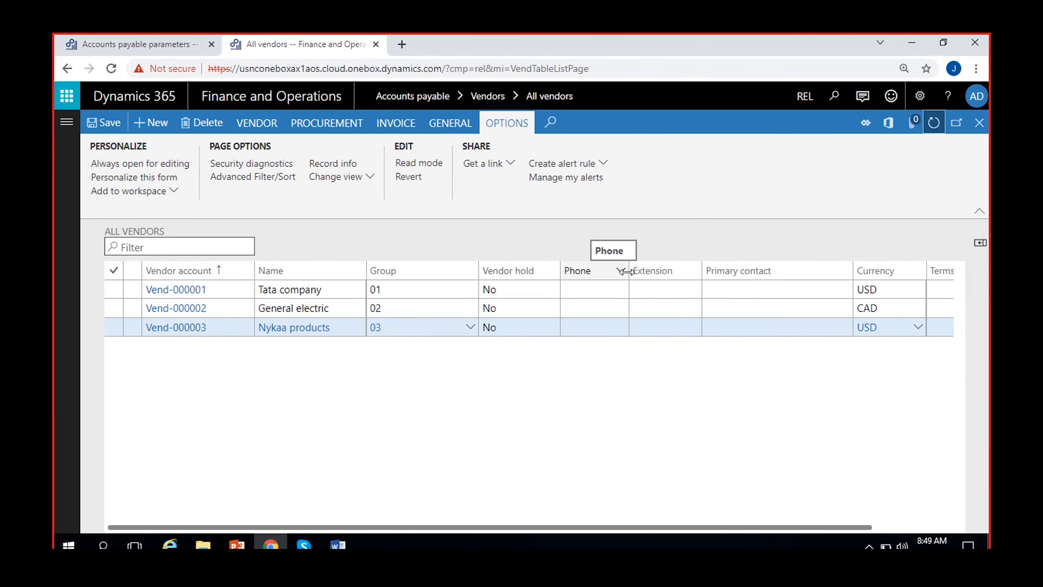
drag(847, 267, 790, 267)
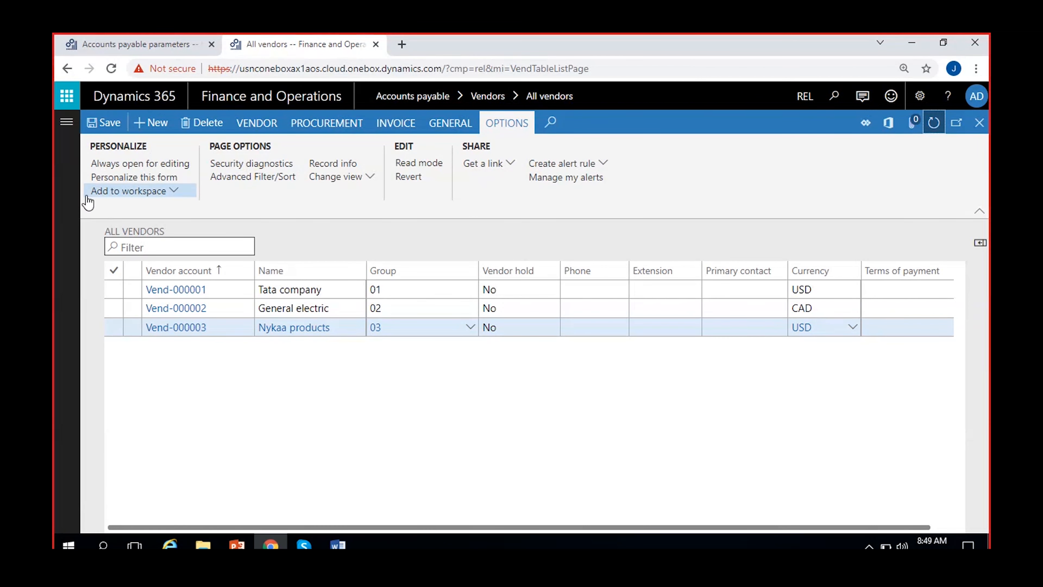
- Start another new vendor record and enter NSL India textiles as its name
click(153, 128)
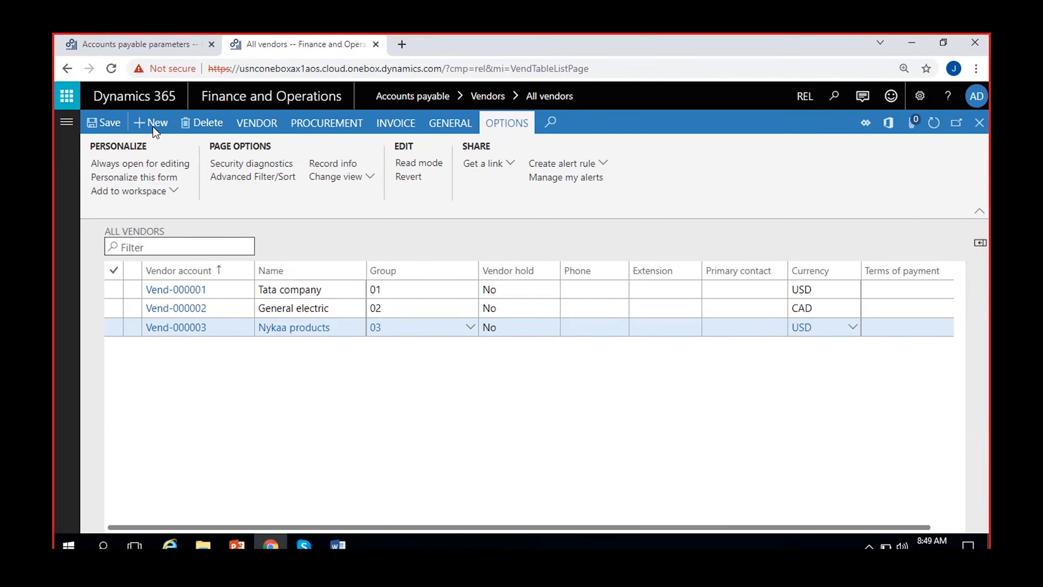
click(213, 449)
text(NSL India textiles)
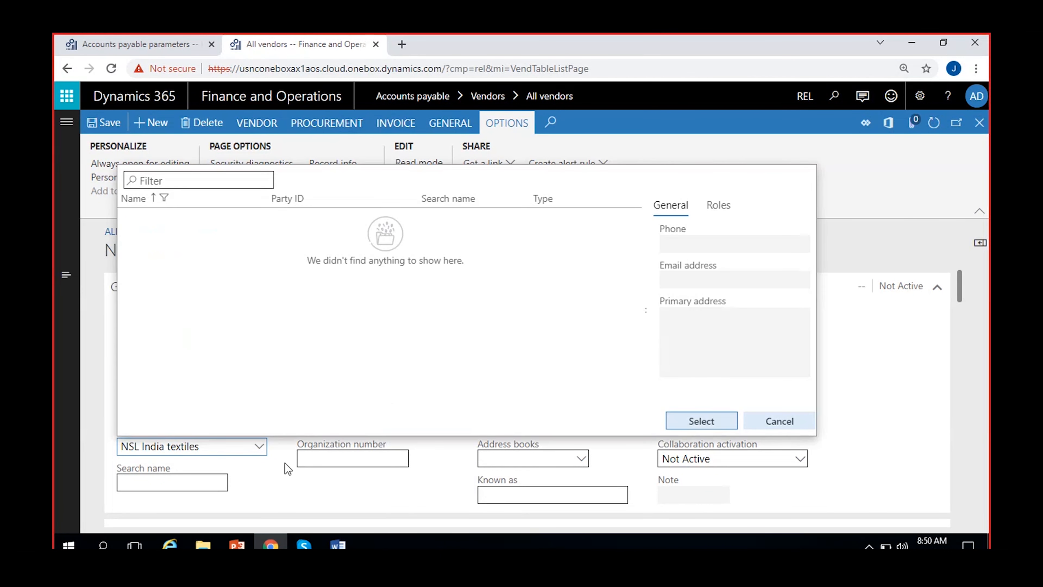
click(286, 463)
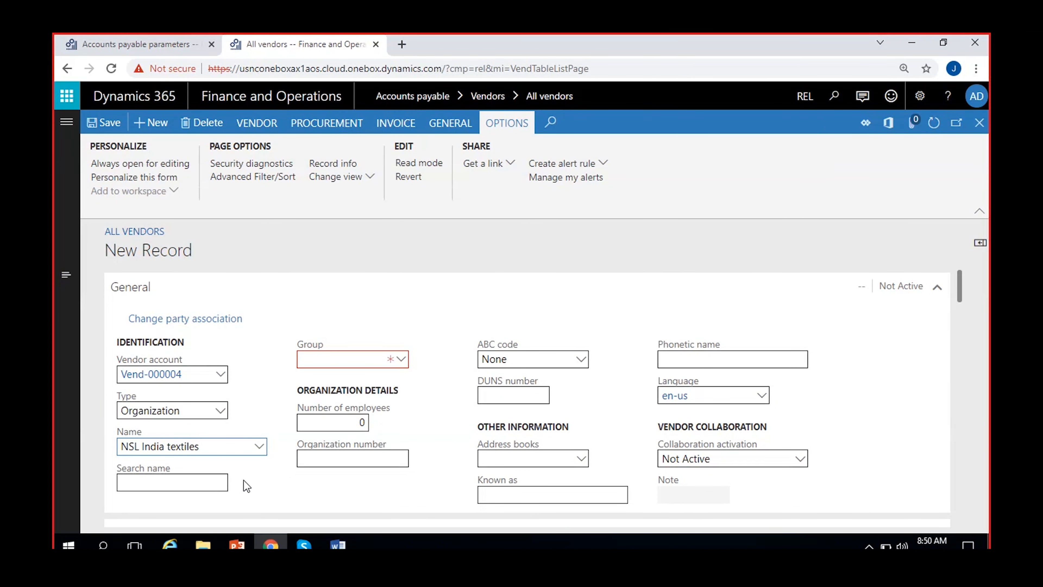
key(Tab)
- Assign NSL India textiles to vendor group 03, save the record, and return to a refreshed All vendors list
click(401, 359)
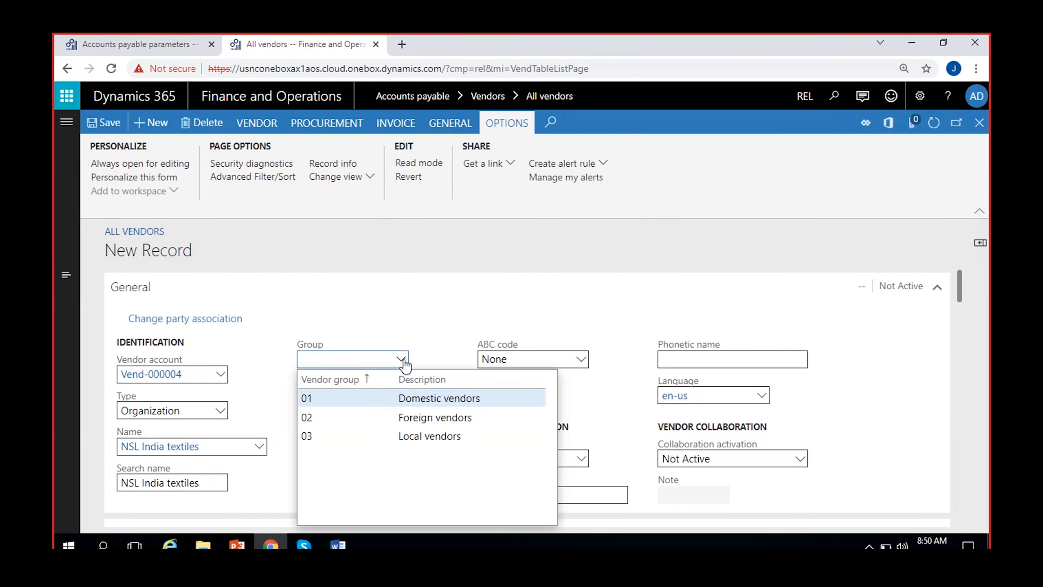
click(415, 435)
click(104, 122)
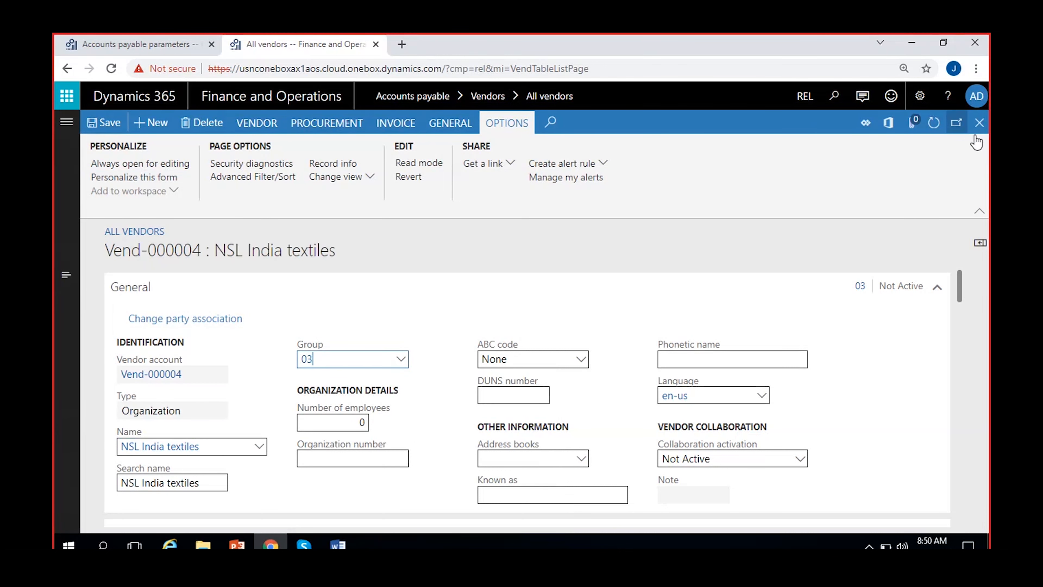
key(Escape)
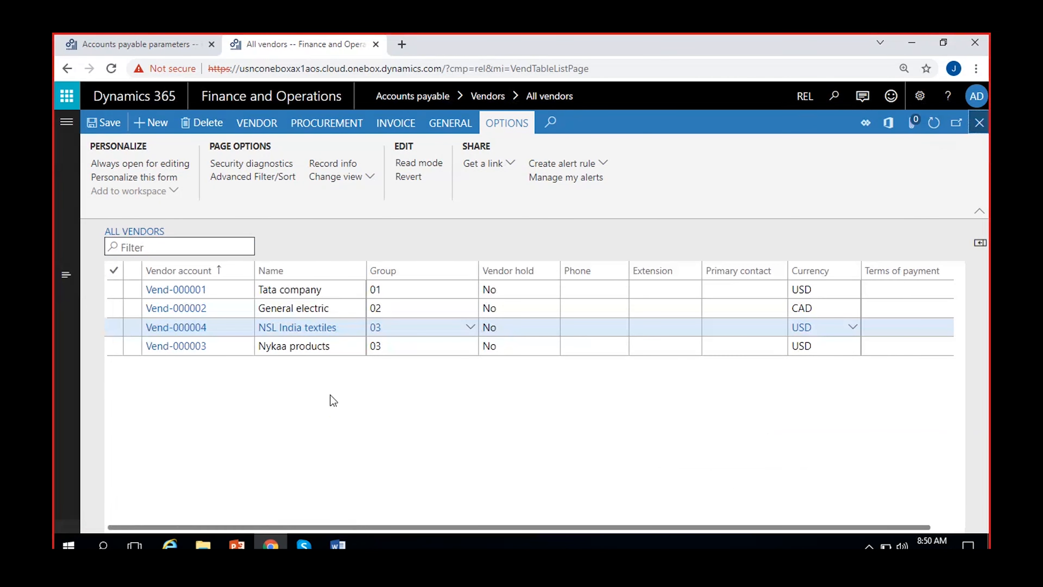
click(934, 123)
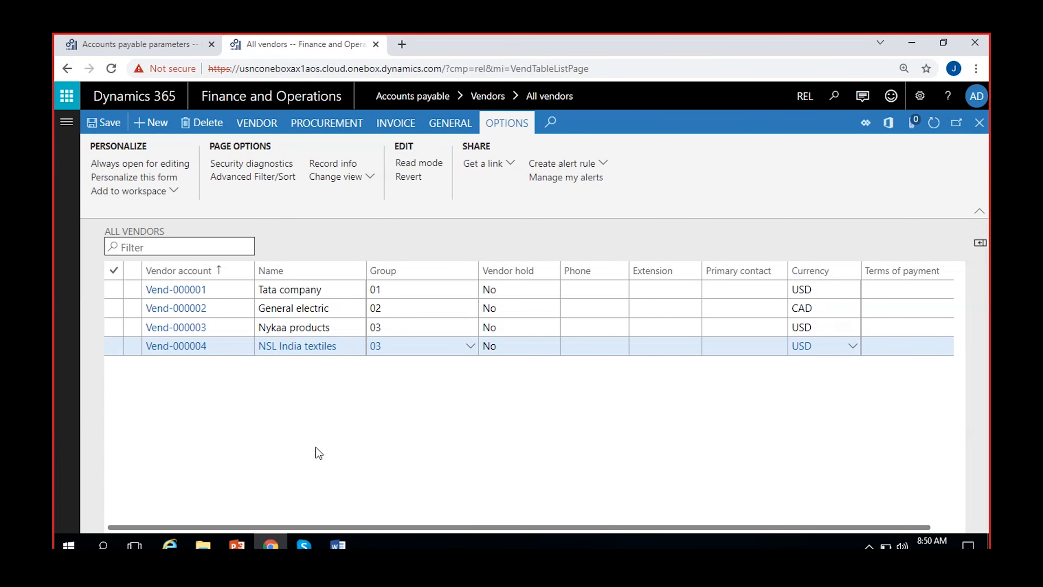
scroll(319, 453, right, 1)
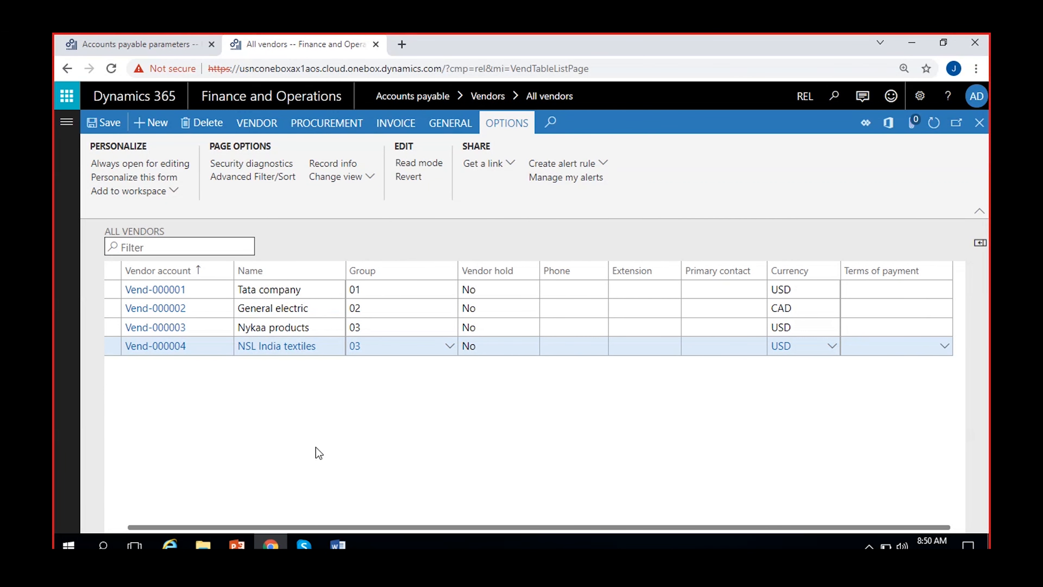
scroll(319, 454, left, 1)
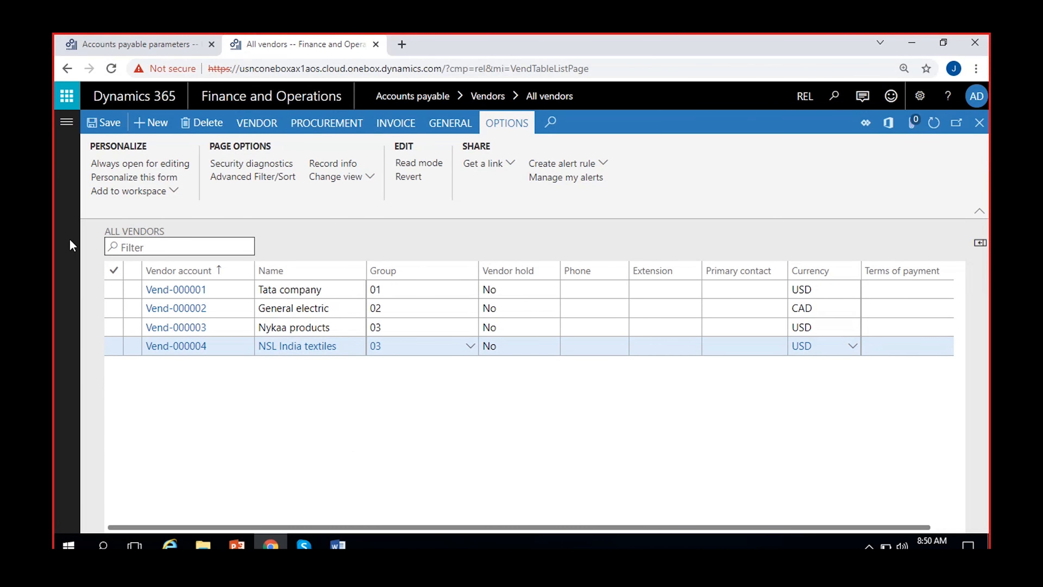
- Switch to the course outline in Word and review its Accounts payable topics, highlighting Vendor posting profiles, Charge codes and Invoice journals
click(339, 544)
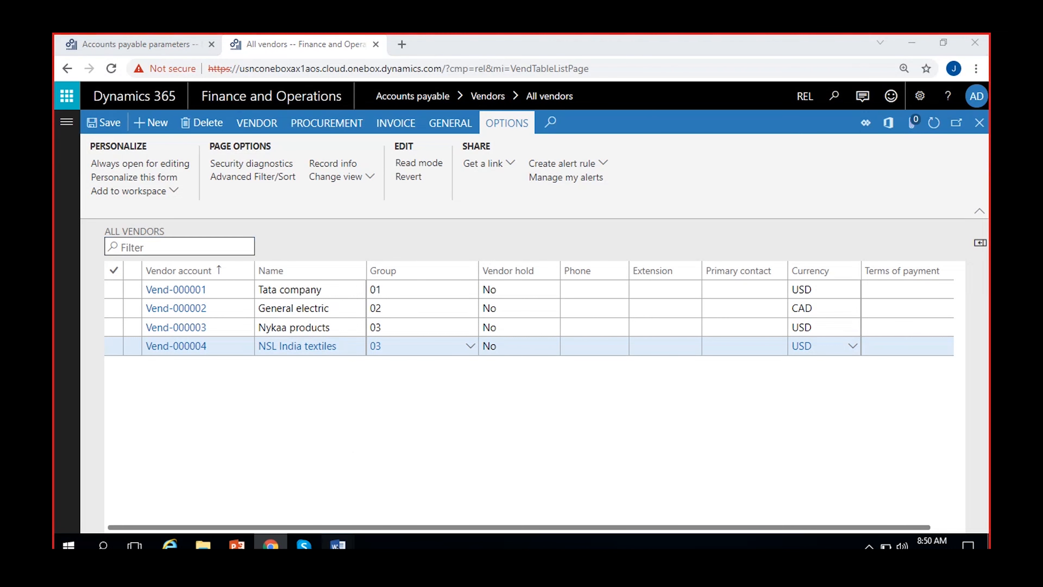
click(404, 492)
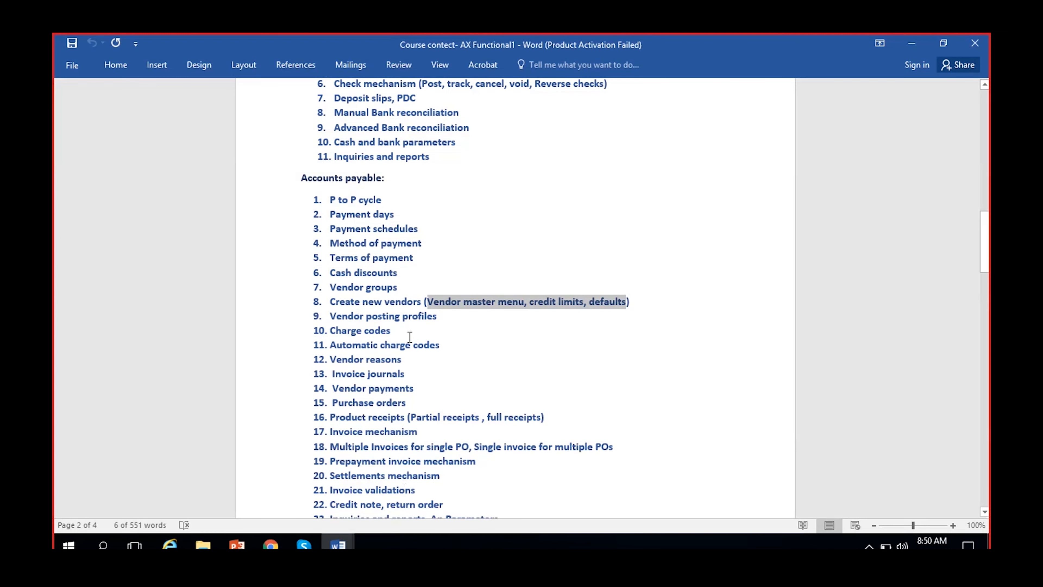
drag(447, 316, 337, 315)
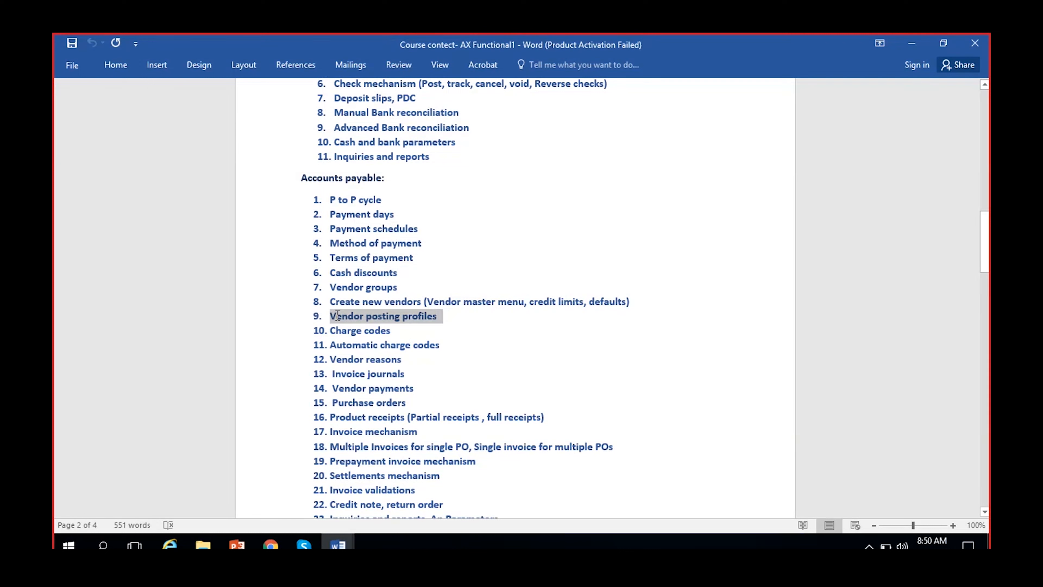
drag(395, 331, 338, 327)
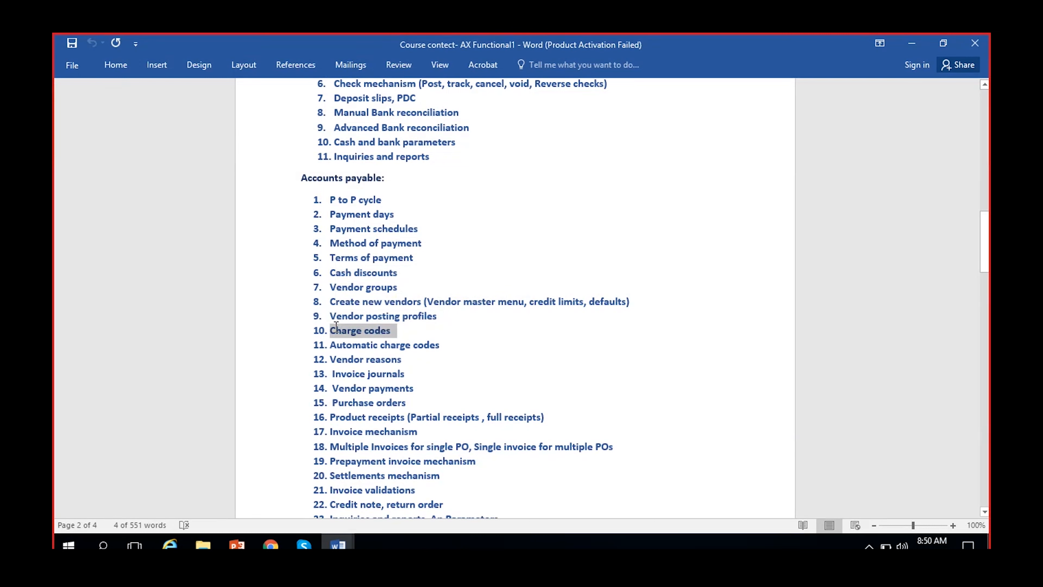
click(494, 331)
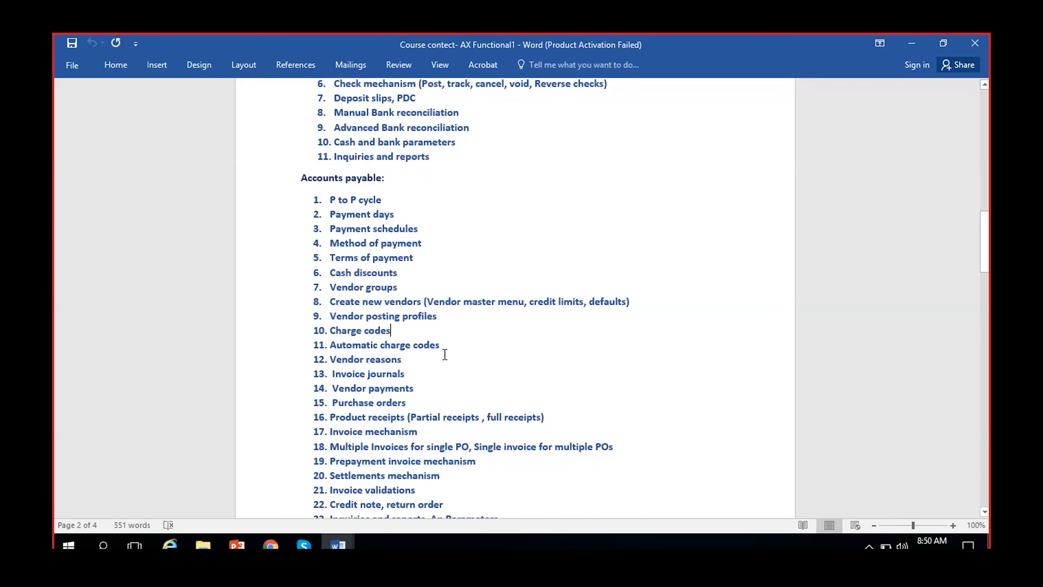
drag(408, 375, 306, 371)
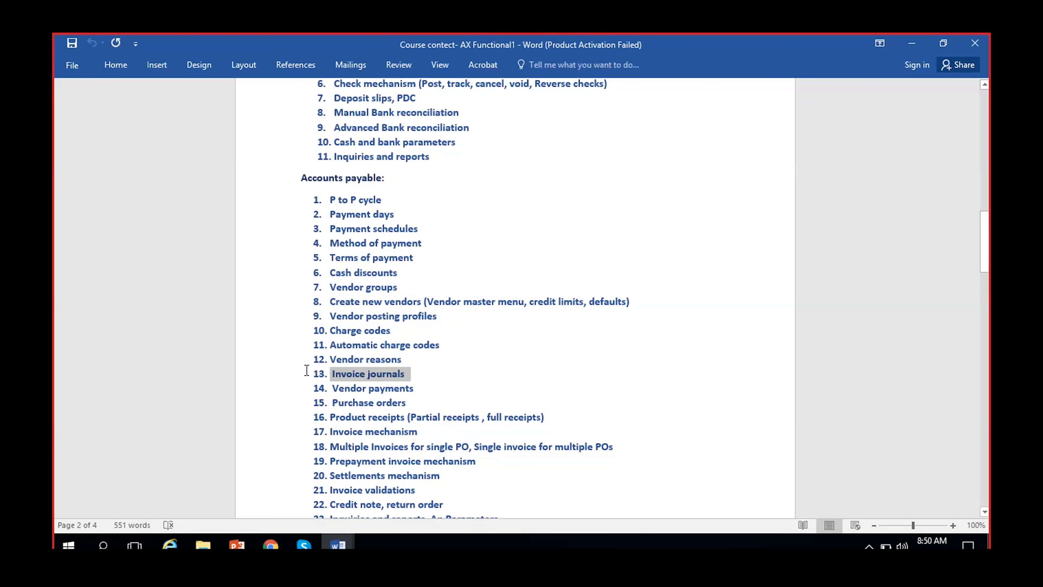
click(601, 401)
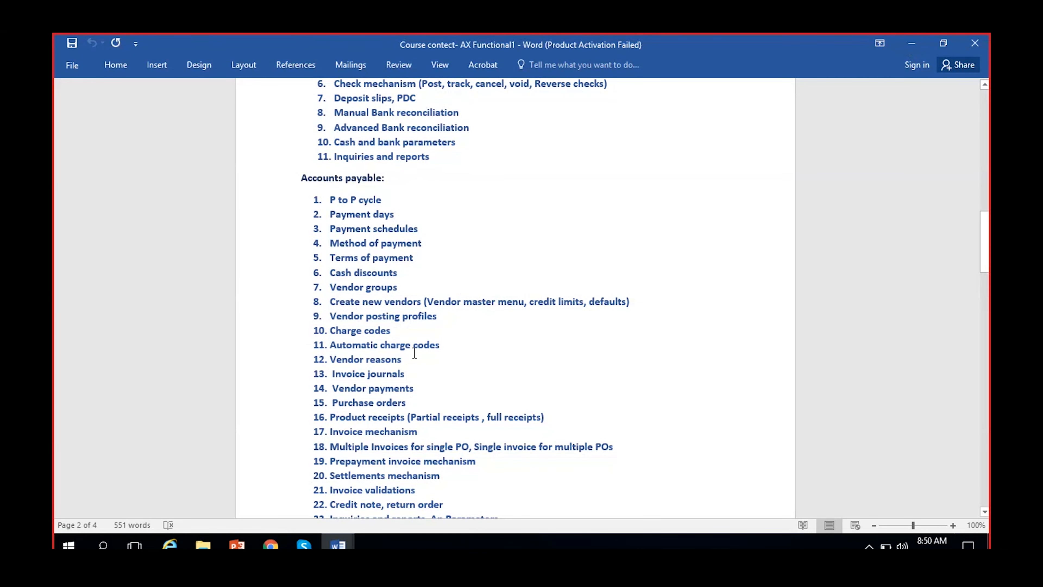
drag(439, 316, 333, 314)
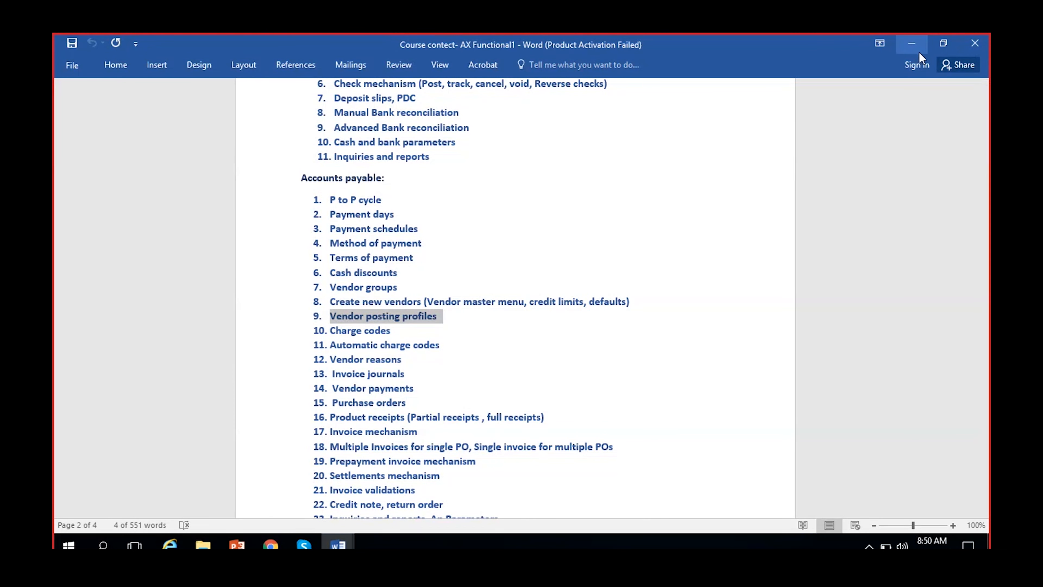
click(910, 44)
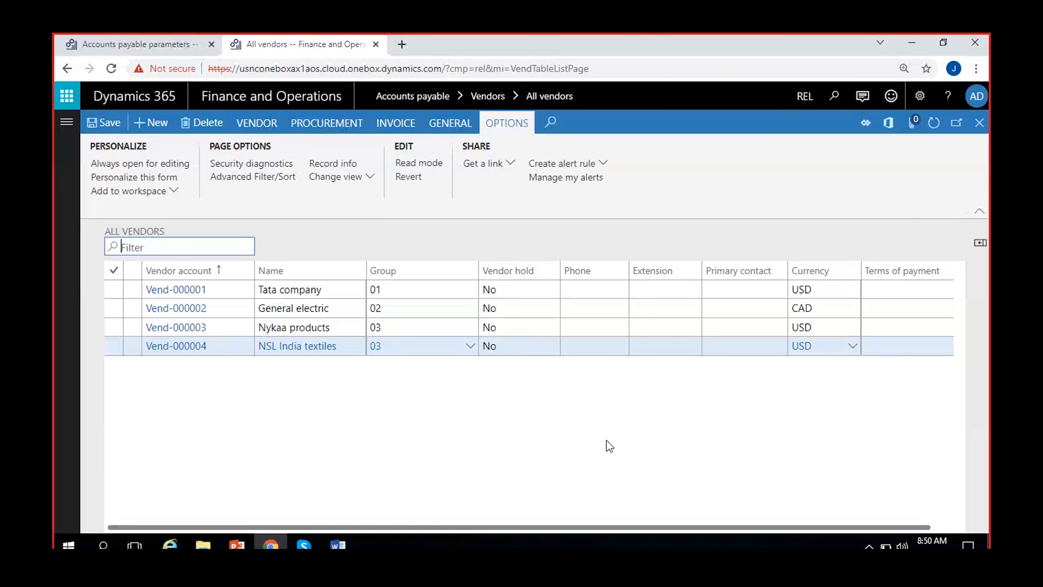
click(337, 545)
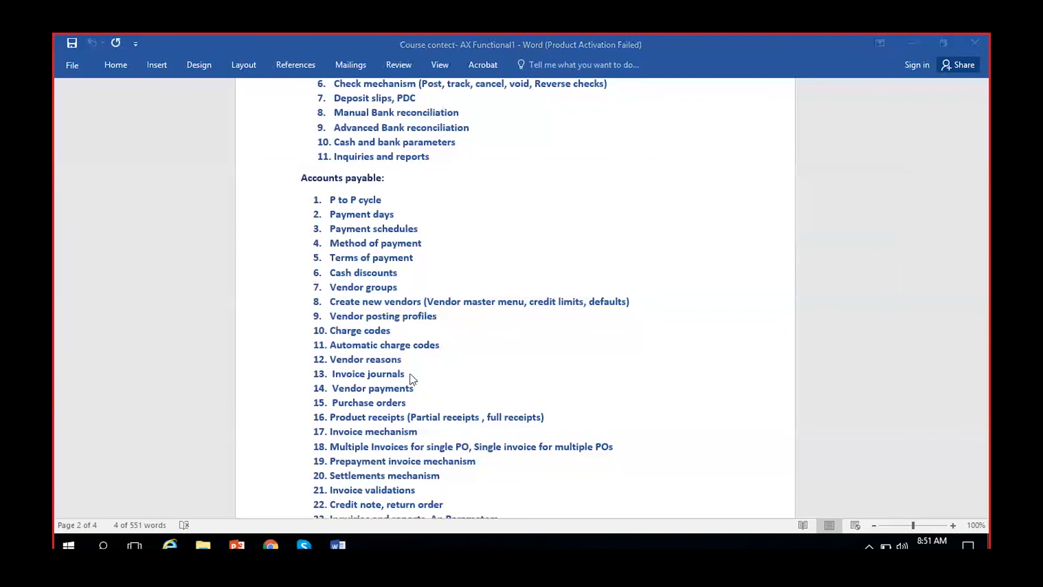
drag(412, 373, 326, 375)
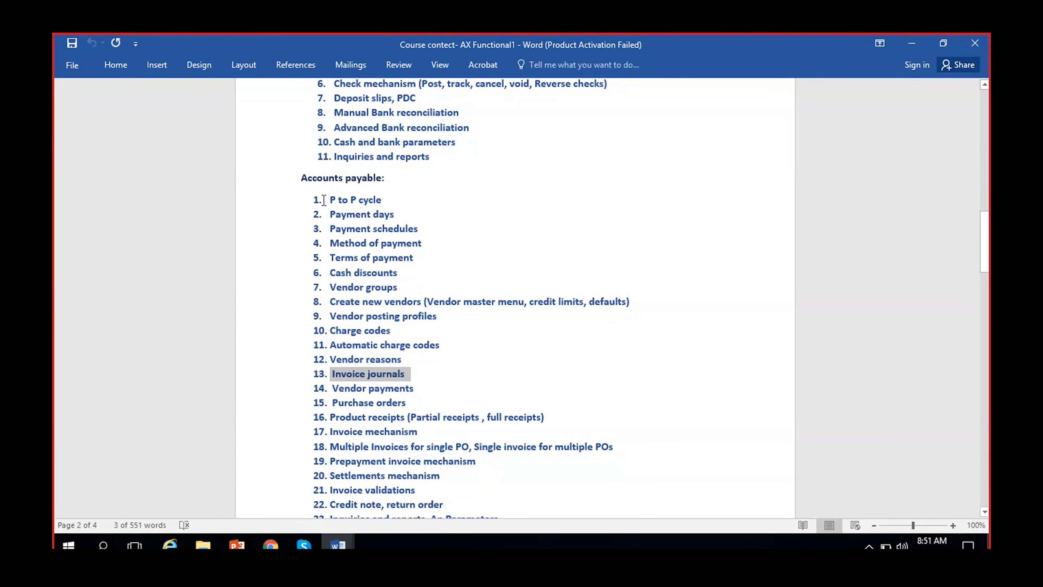
- Review the payment topics from Payment days to Cash discounts, Invoice journals and Vendor reasons in the Accounts payable outline, highlighting each
drag(332, 214, 384, 268)
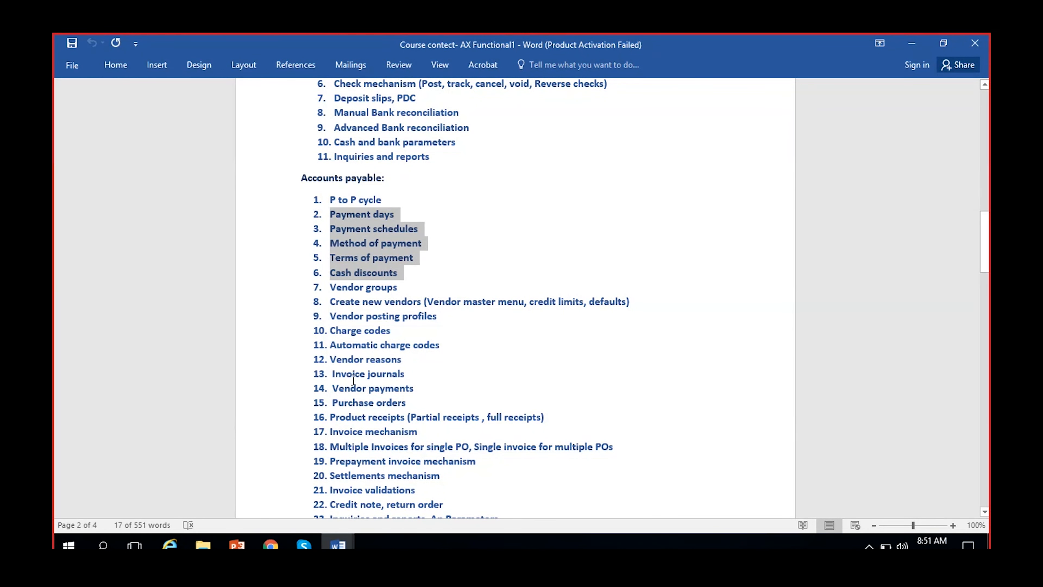
click(405, 372)
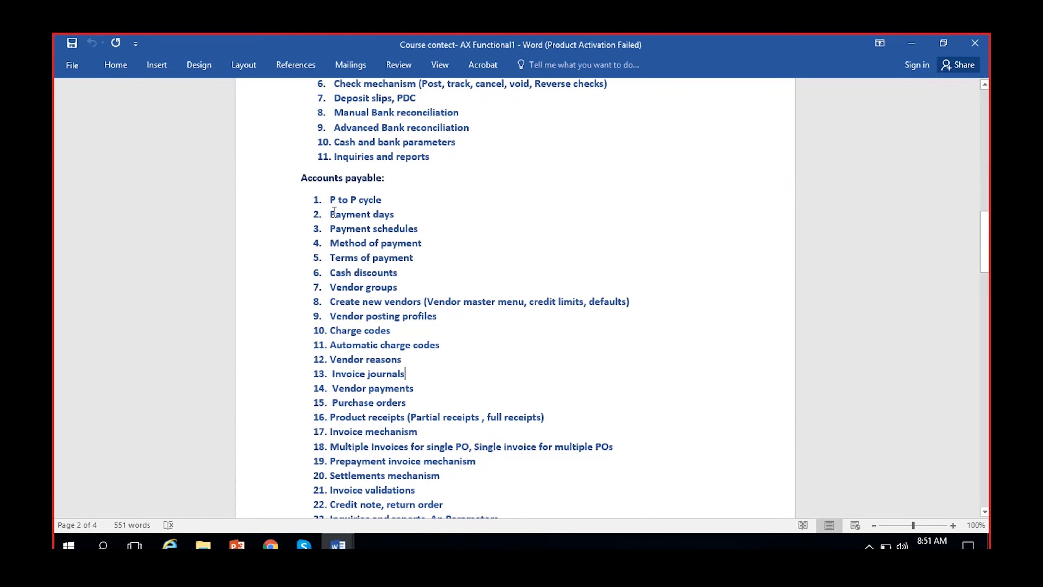
drag(330, 212, 408, 272)
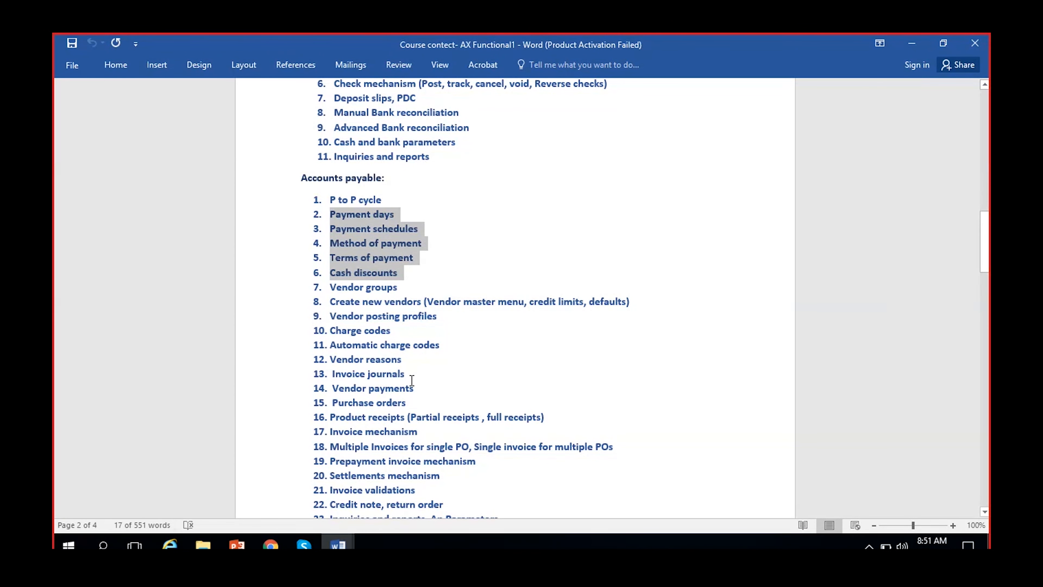
drag(406, 371, 331, 375)
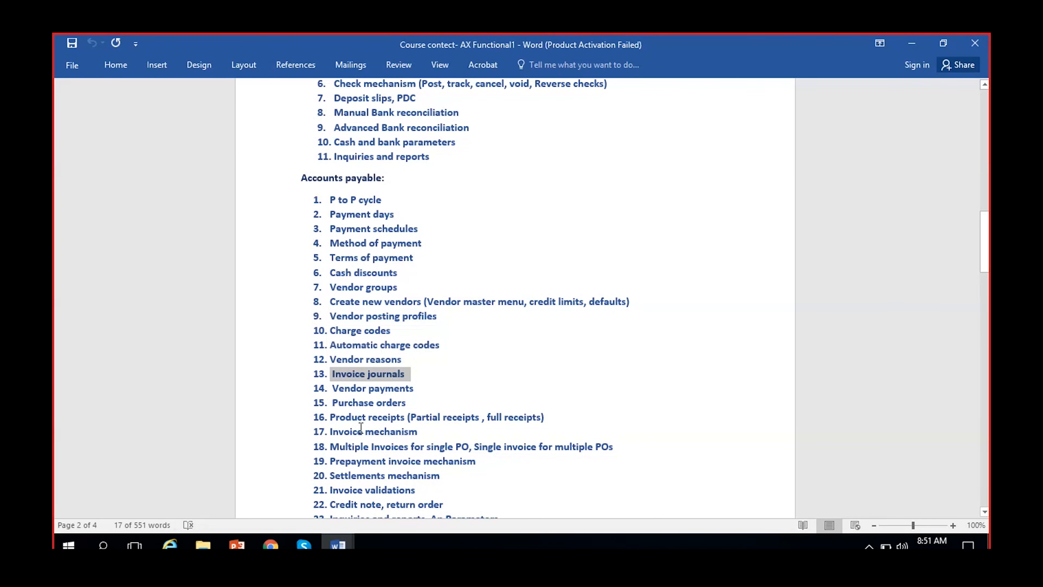
click(397, 375)
double_click(398, 374)
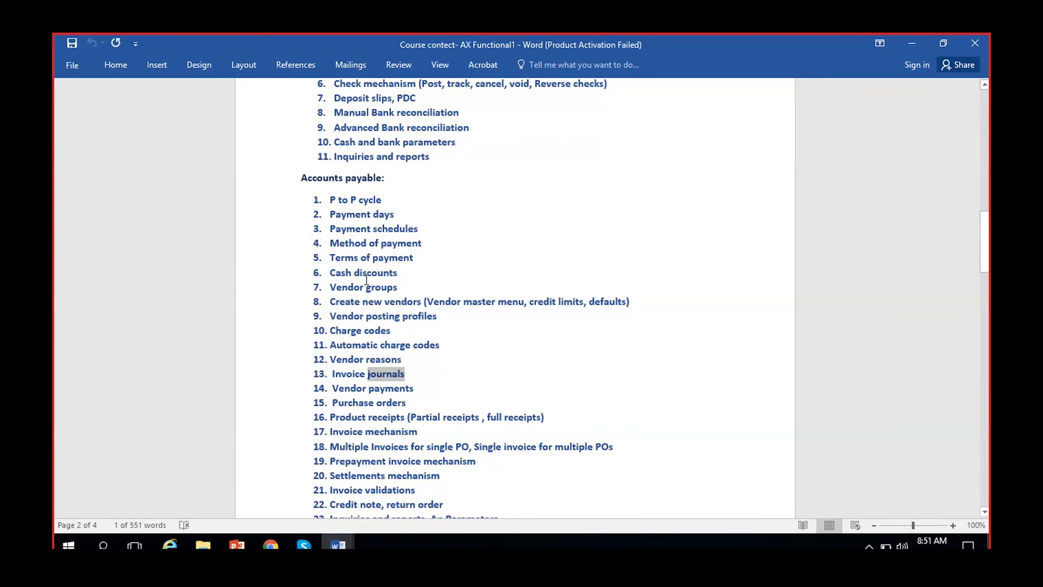
double_click(355, 373)
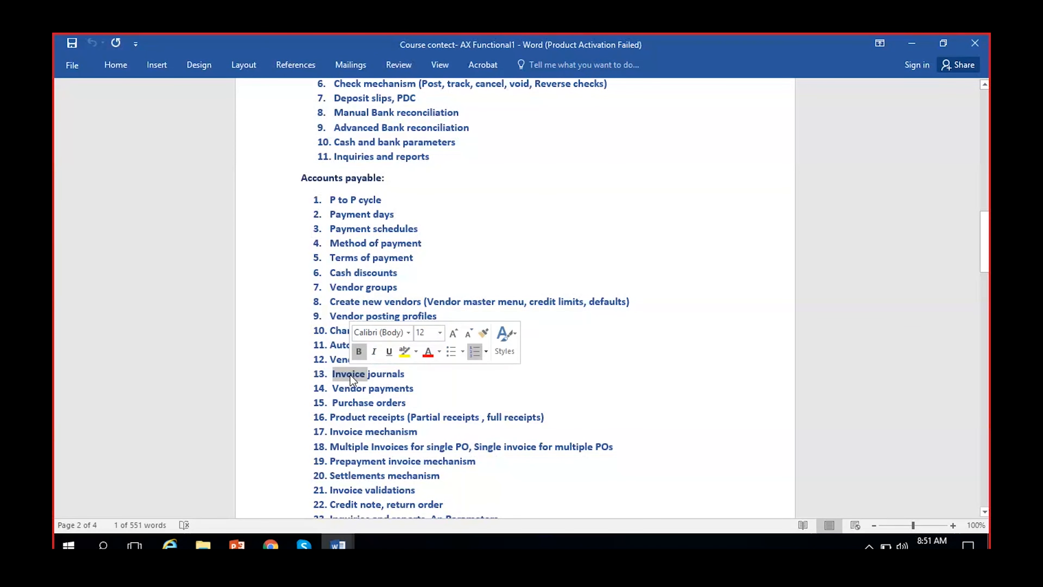
click(434, 381)
drag(407, 360, 339, 362)
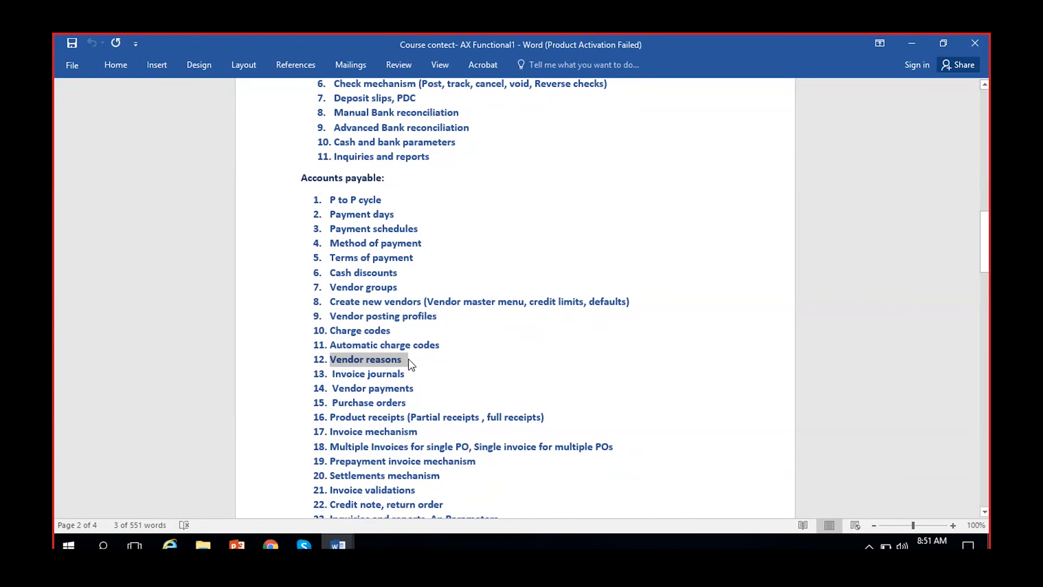
click(399, 361)
- Switch to Dynamics 365 to look over the vendor actions on All vendors, checking back briefly with the Word course outline
click(270, 545)
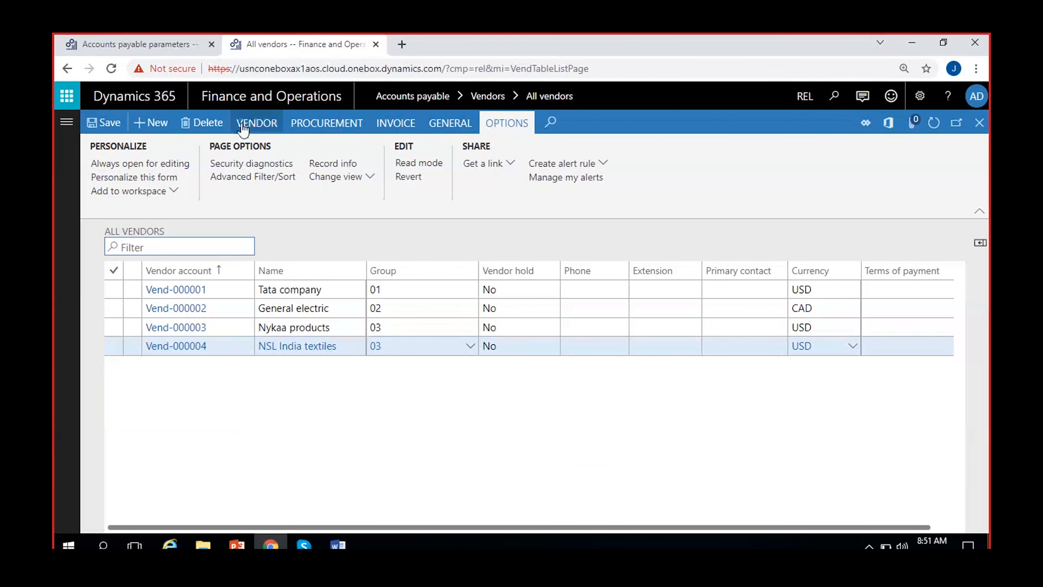
click(259, 123)
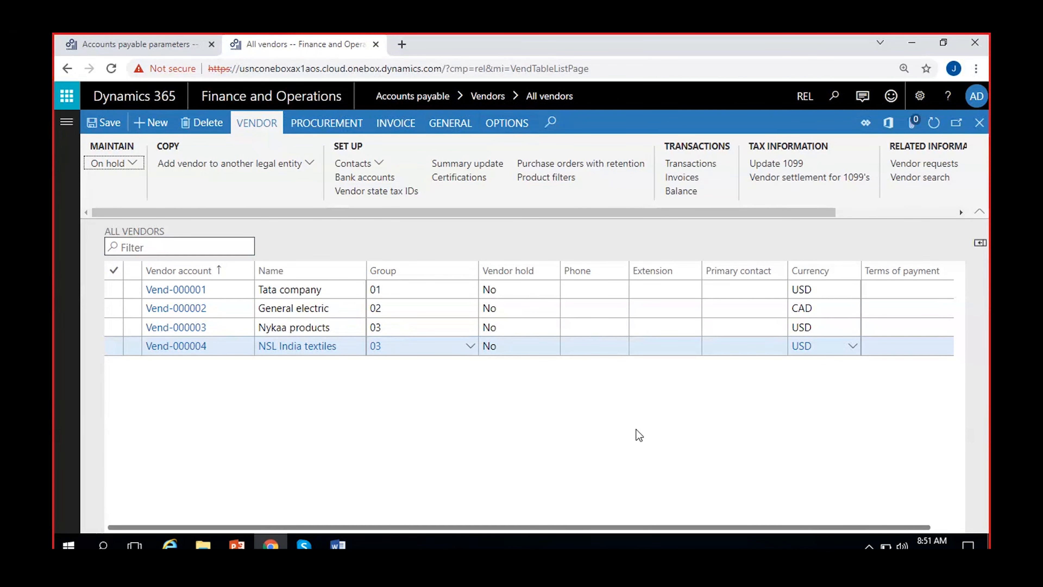
mouse_move(338, 545)
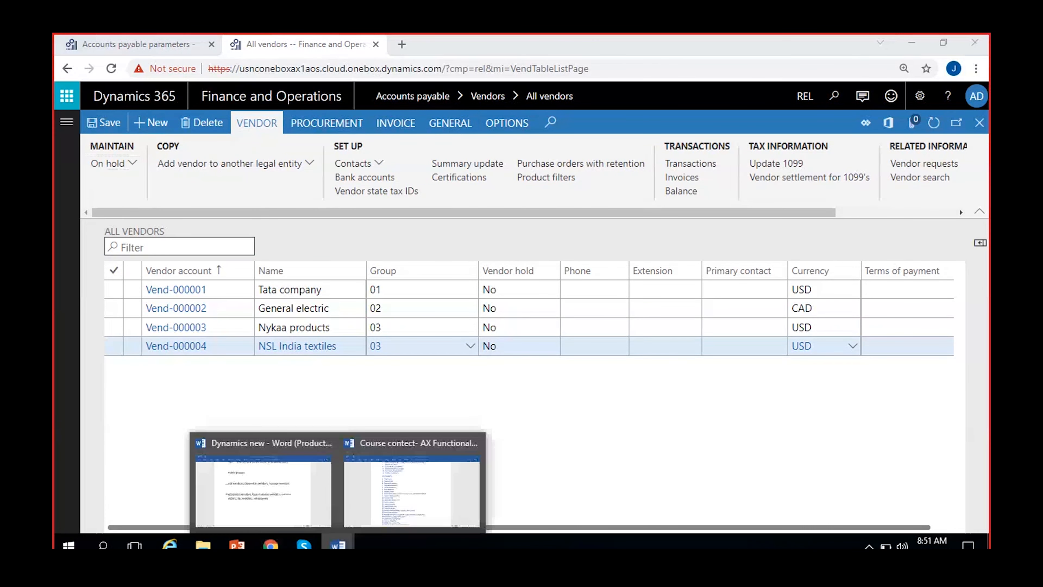
click(411, 519)
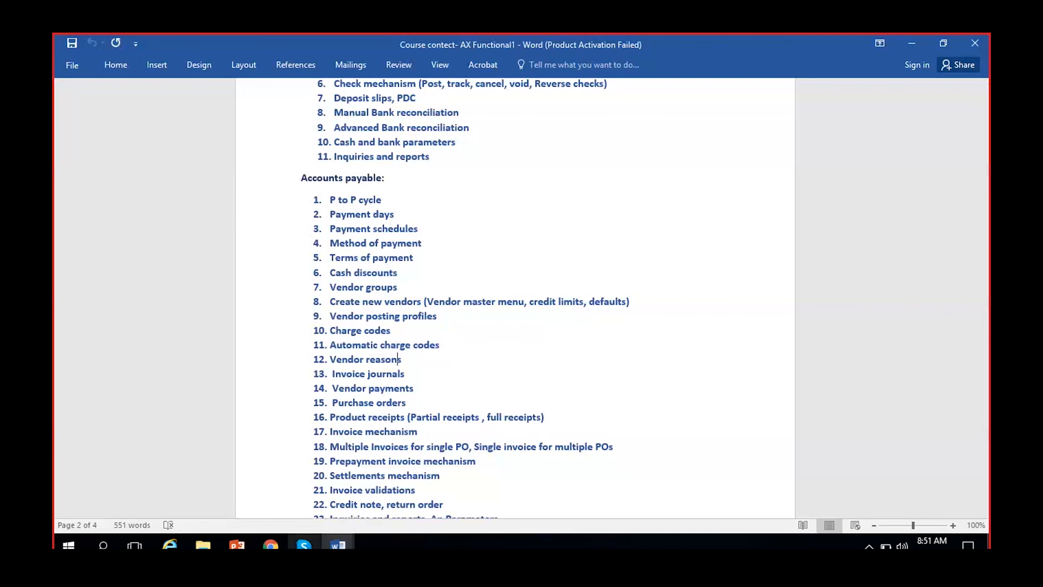
key(alt+Tab)
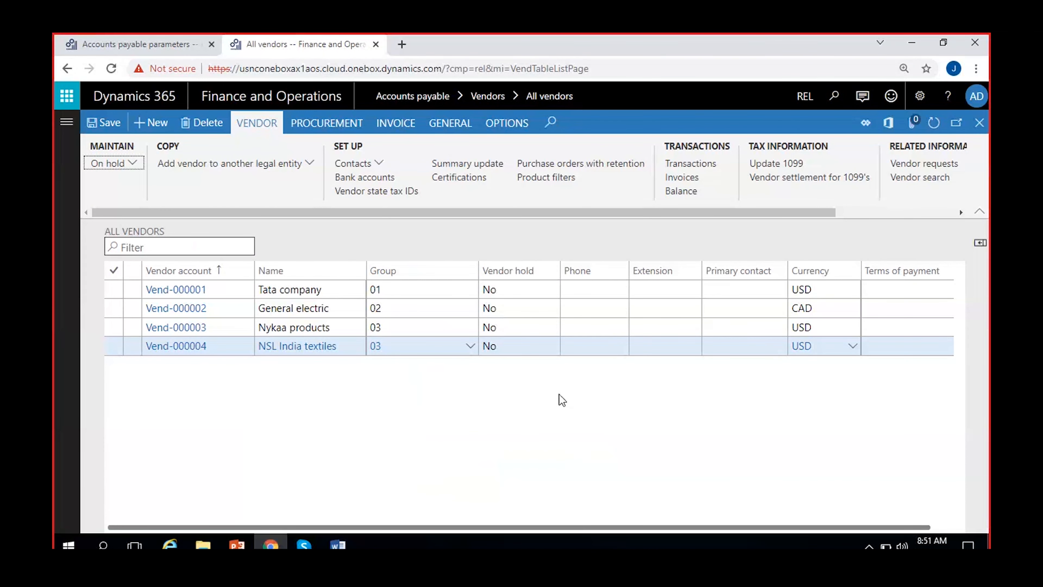
- Open the Vendor reasons setup page of Accounts payable and dismiss its edit notice
click(66, 137)
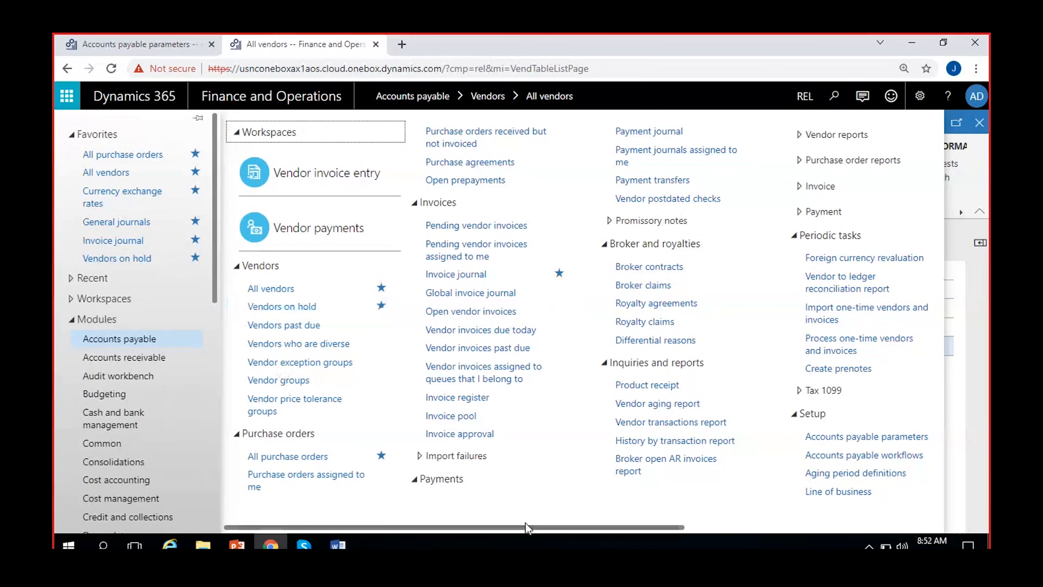
drag(524, 530, 769, 530)
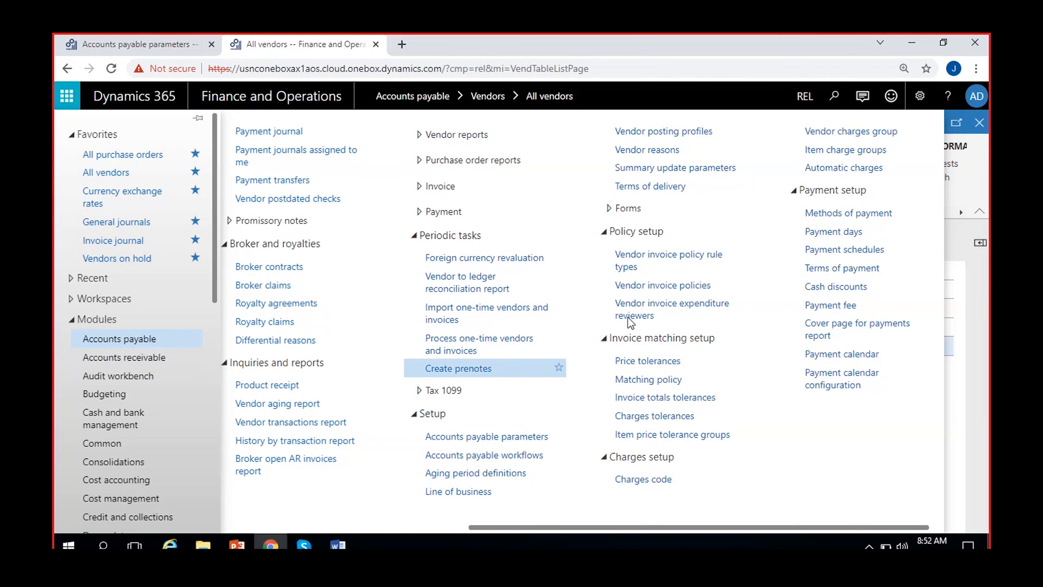
click(649, 150)
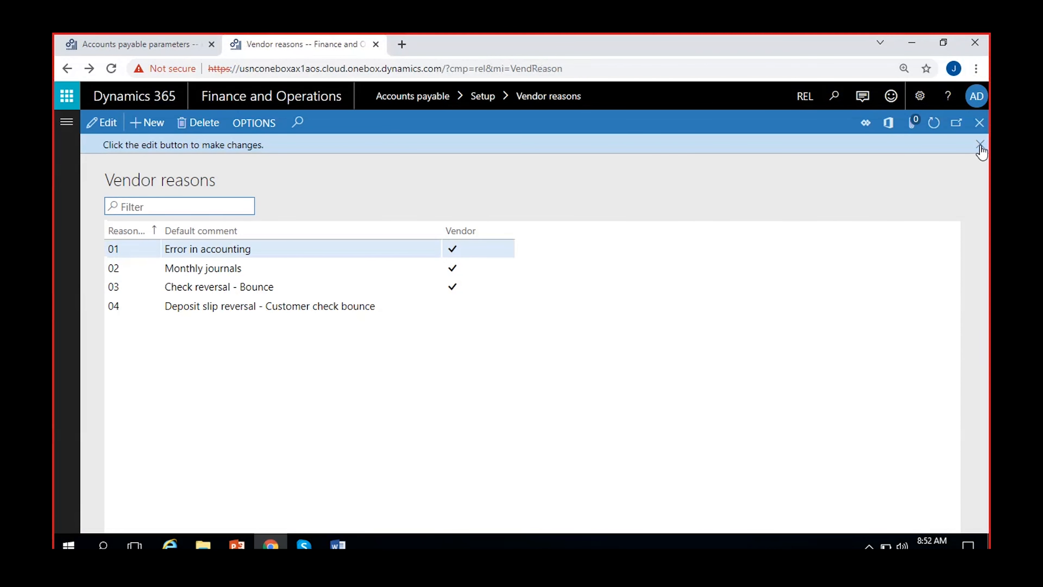
click(980, 144)
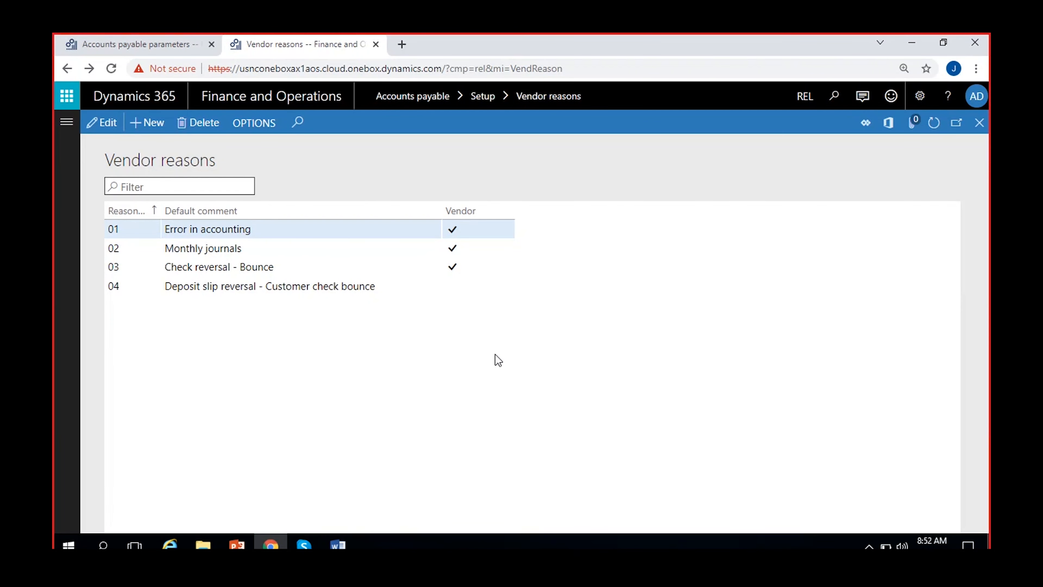
- Add a new vendor reason with code 05 and the default comment Credit note journal
click(140, 125)
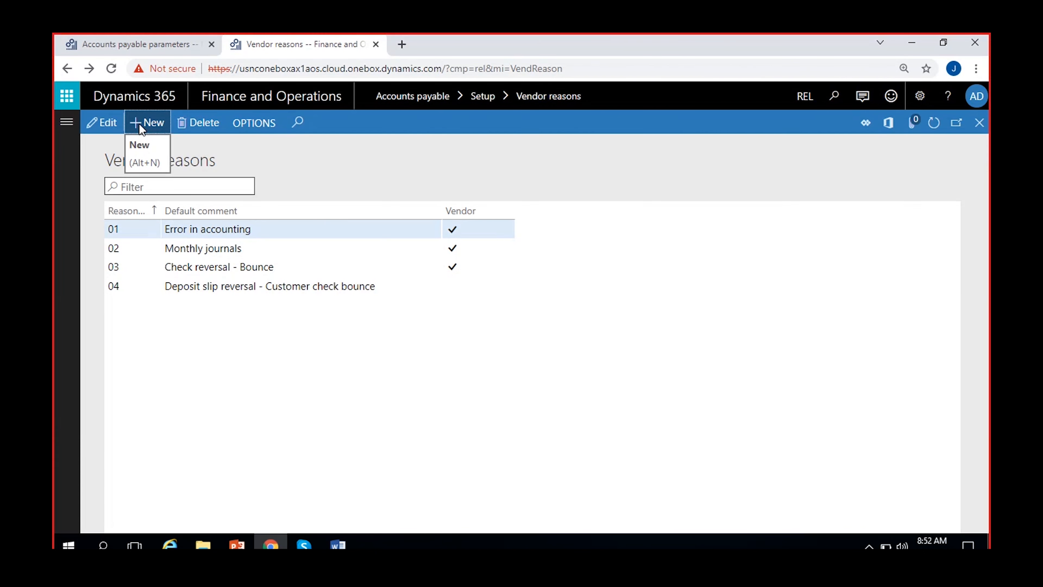
text(05)
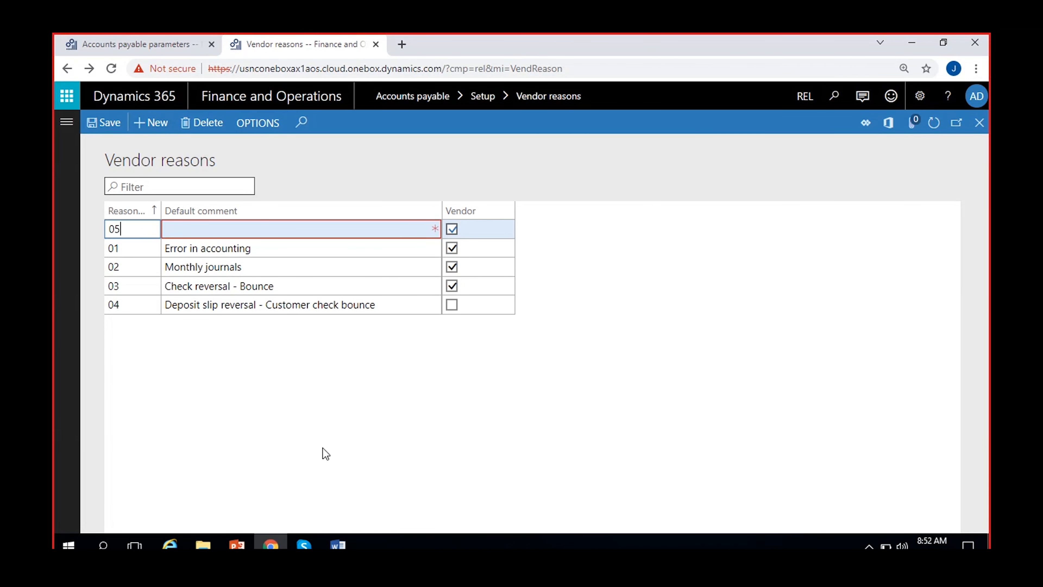
click(227, 229)
text(Credit not)
text(e journal)
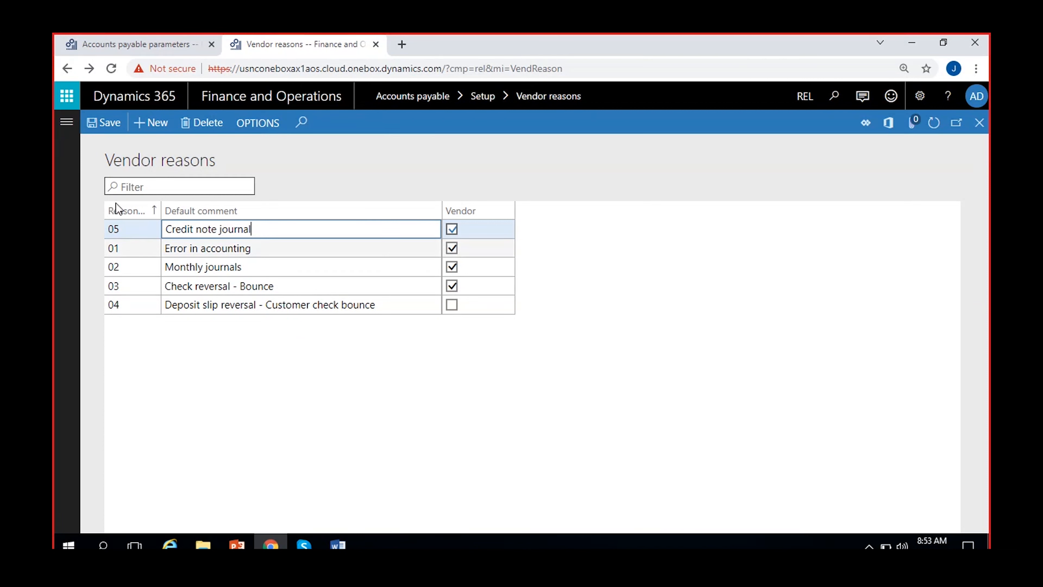
- Save the new vendor reason, refresh the reasons list, and close the page to return to the dashboard
click(106, 124)
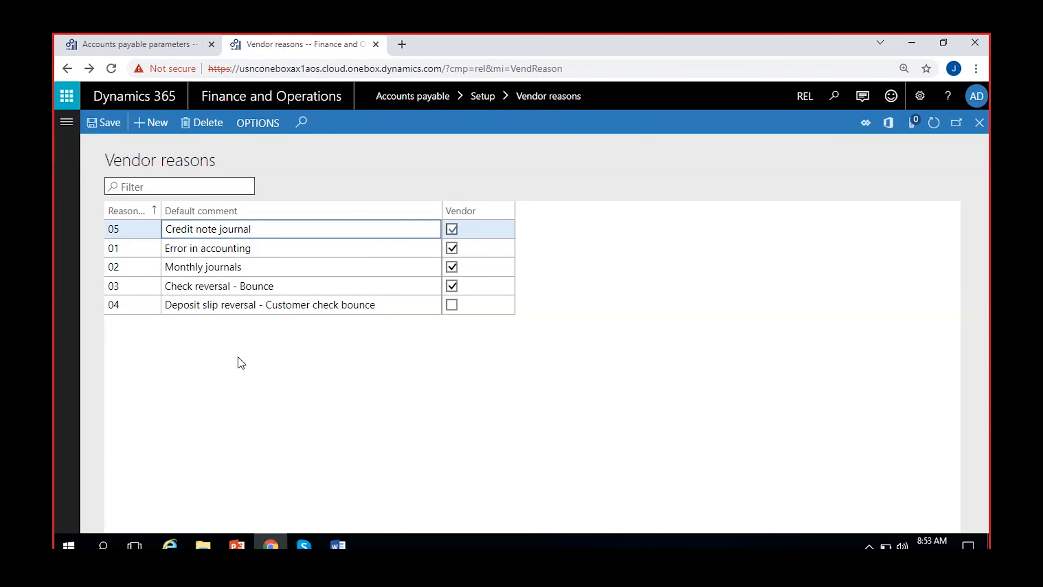
click(933, 123)
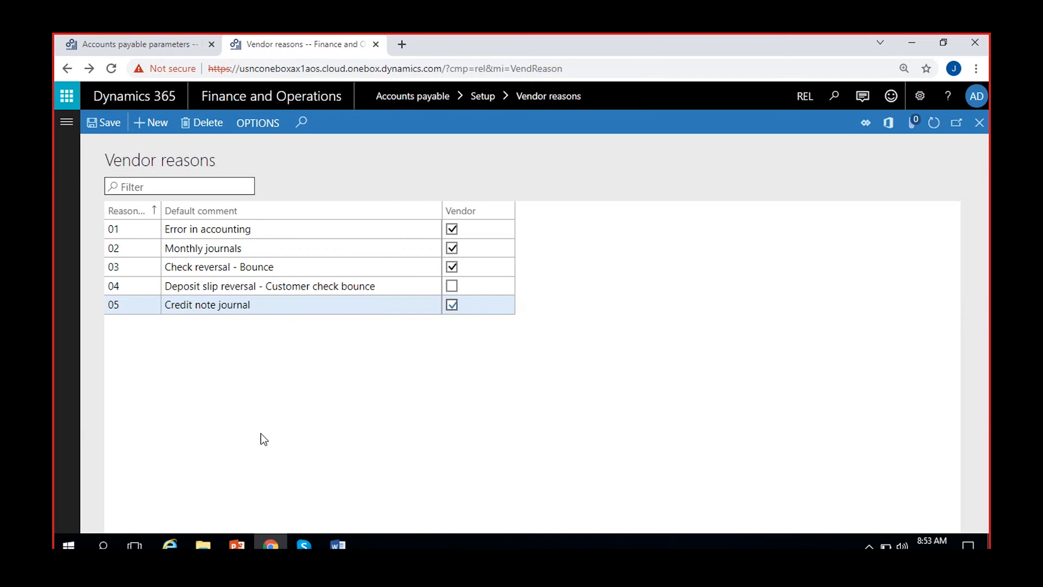
click(979, 123)
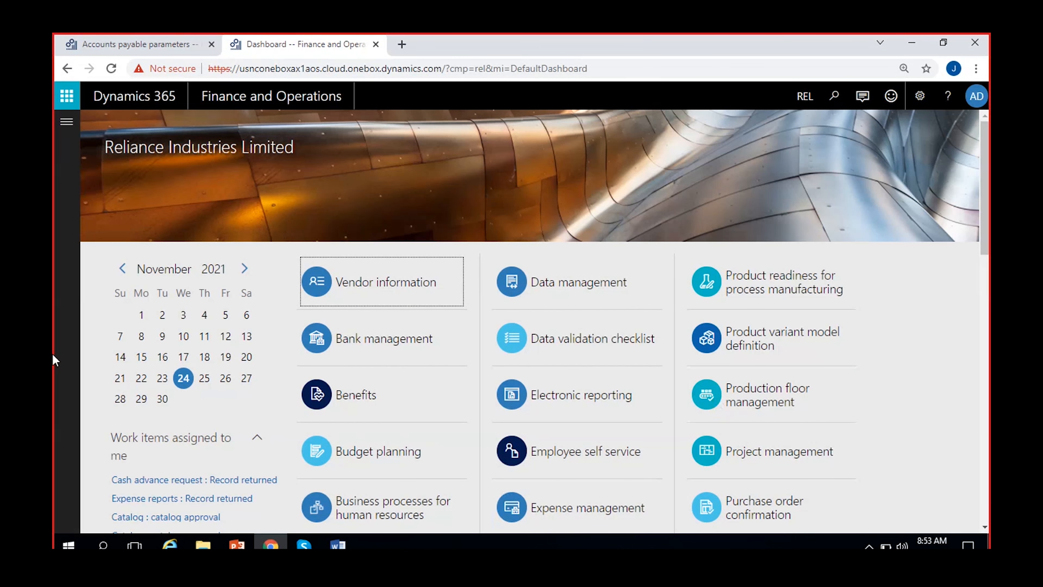